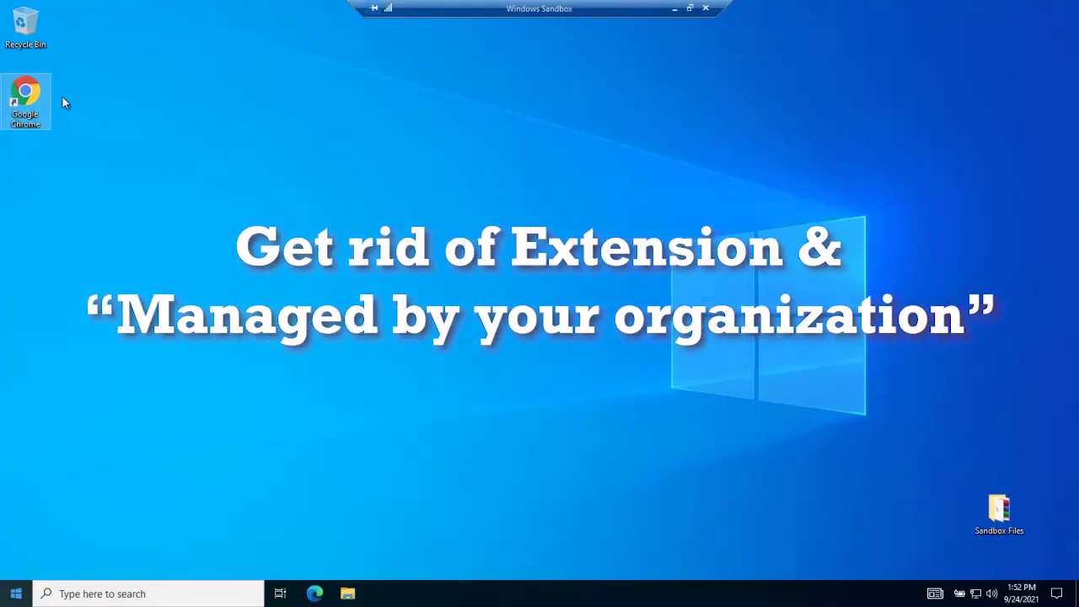
Open Google Chrome and bring up its extensions page to check what is installed
{"action": "double_click", "coordinate": [52, 96]}
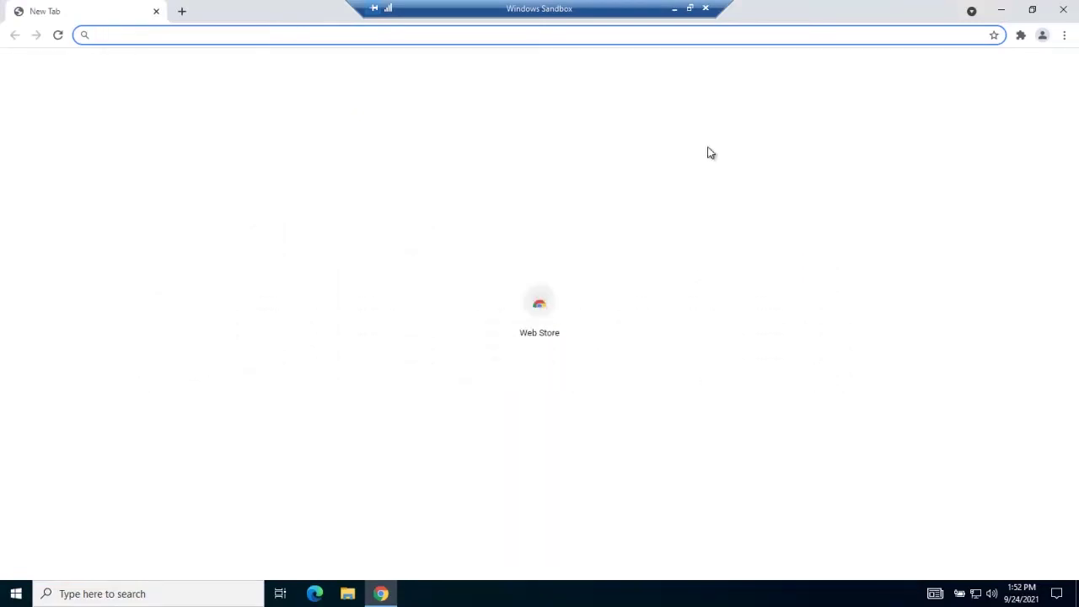
{"action": "left_click", "coordinate": [1064, 36]}
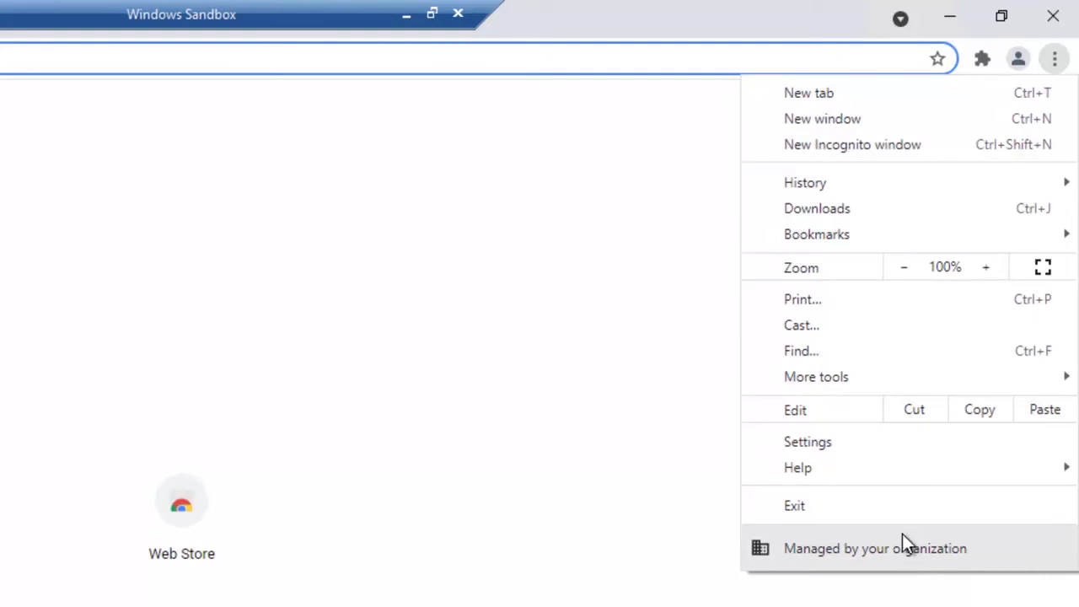
{"action": "mouse_move", "coordinate": [816, 377]}
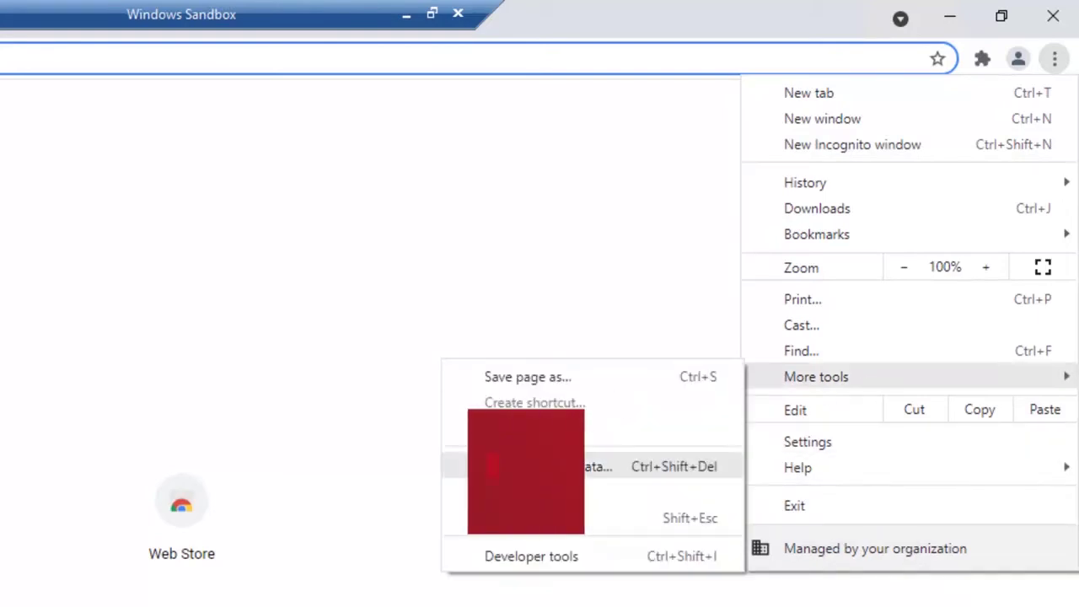
{"action": "left_click", "coordinate": [515, 492]}
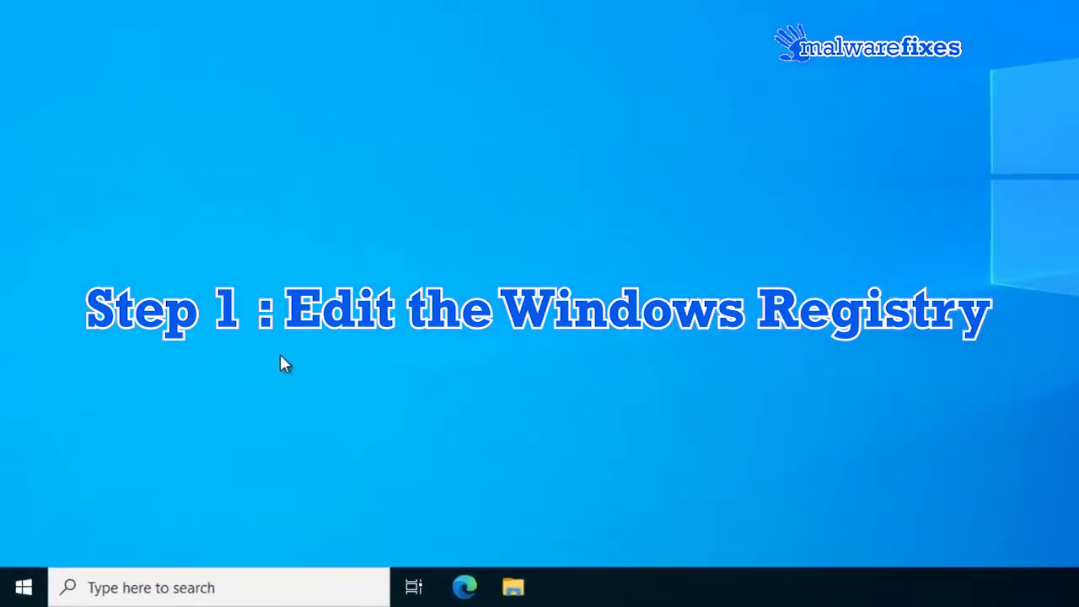
Search Windows for regedit and open the Registry Editor
{"action": "left_click", "coordinate": [183, 587]}
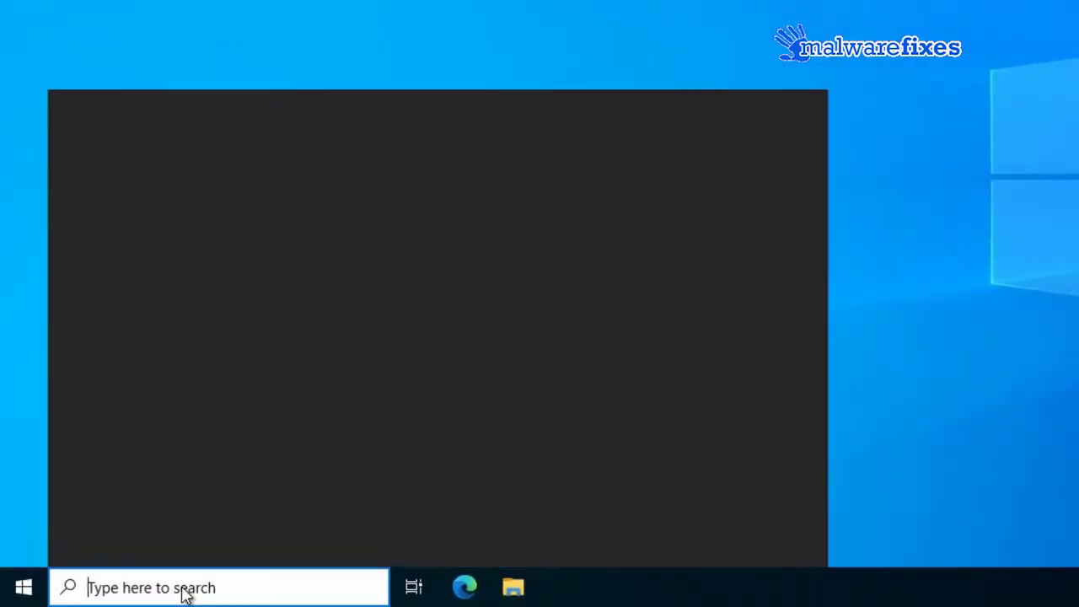
{"action": "type", "text": "regedi"}
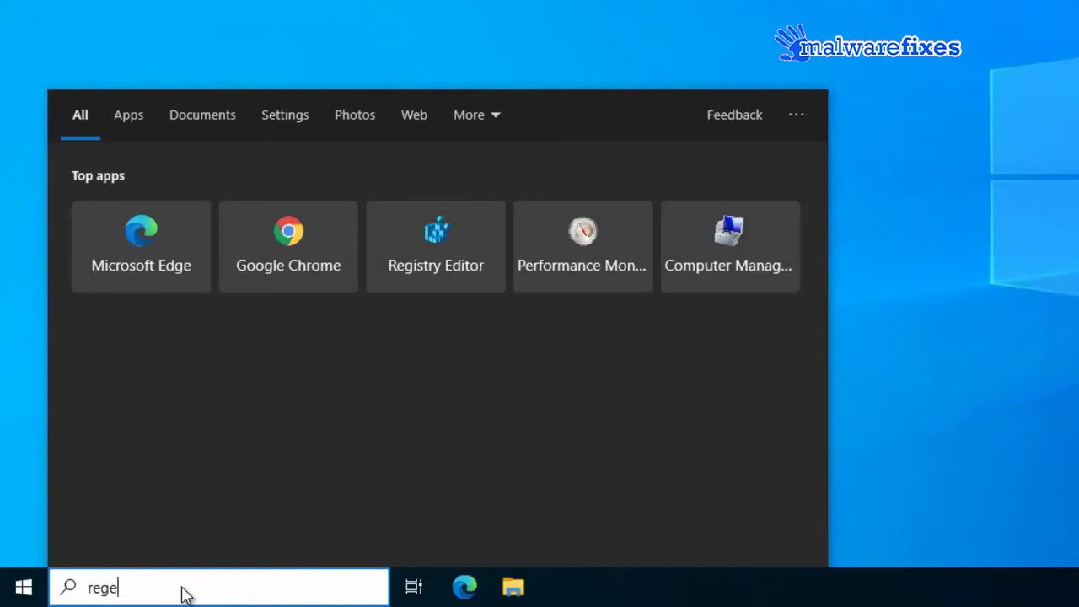
{"action": "type", "text": "t"}
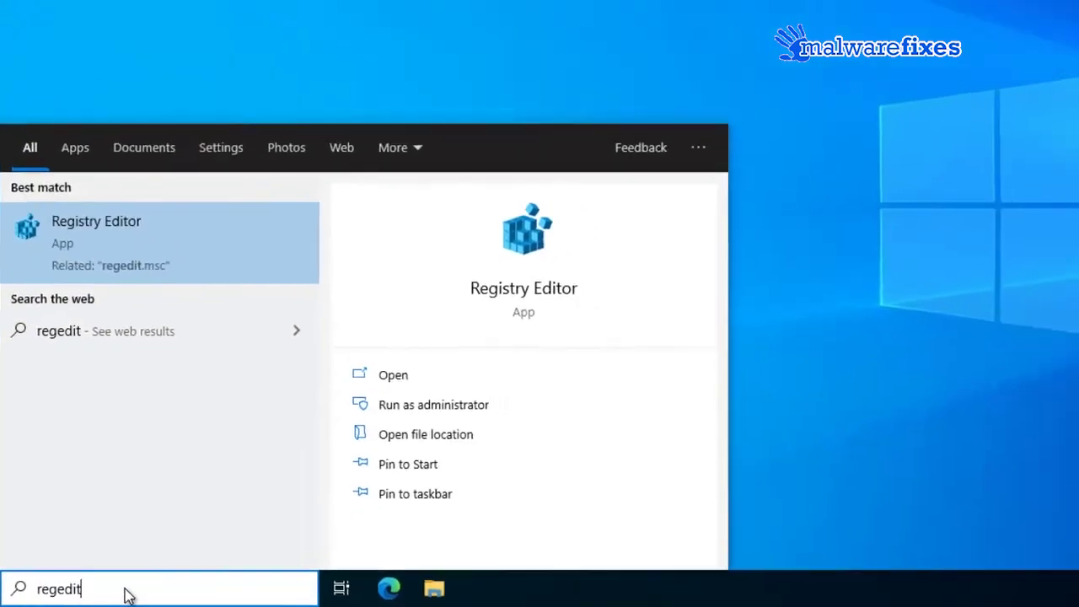
{"action": "key", "text": "Return"}
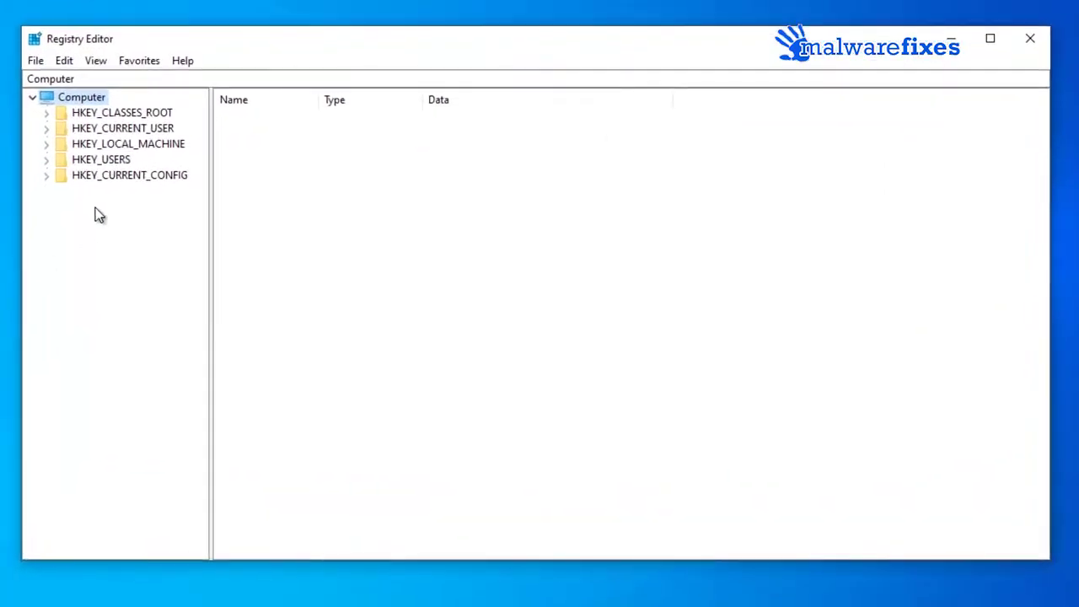
Export the entire registry to the Desktop as a registration file named "backup registry"
{"action": "left_click", "coordinate": [36, 68]}
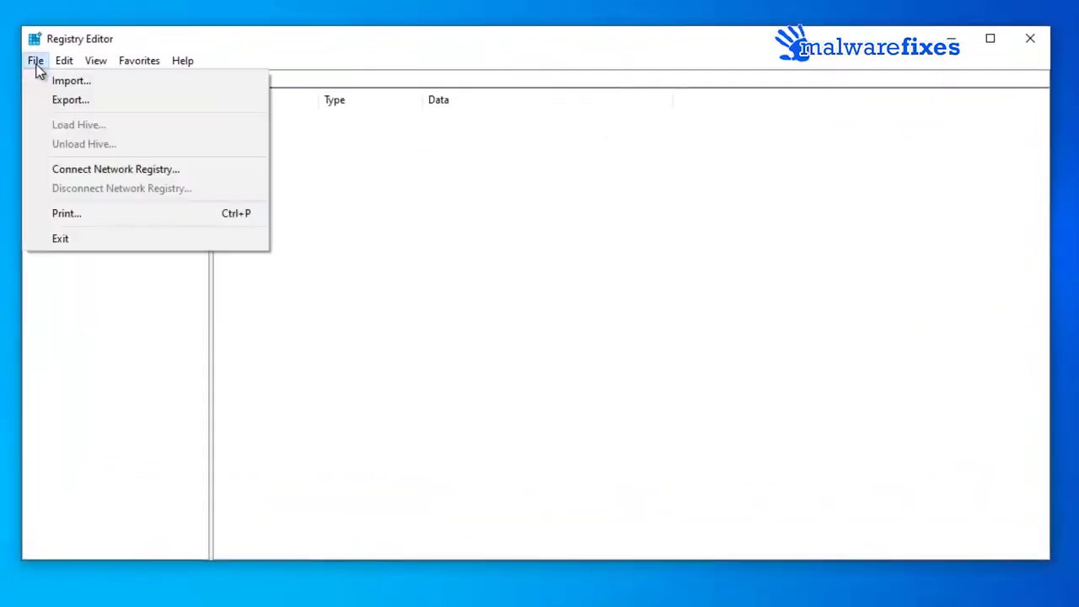
{"action": "left_click", "coordinate": [52, 99]}
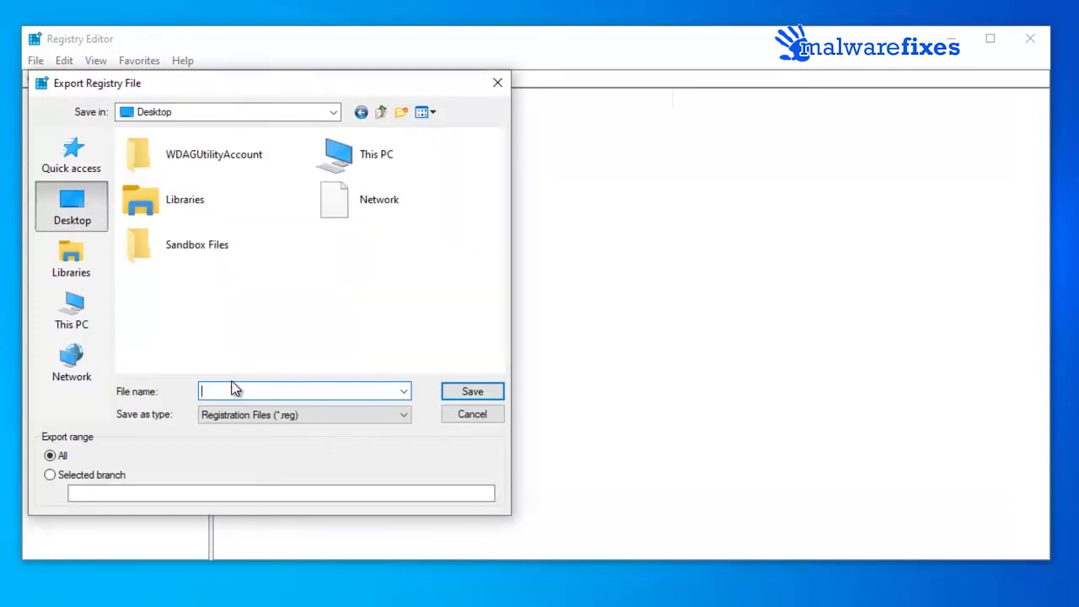
{"action": "type", "text": "backup"}
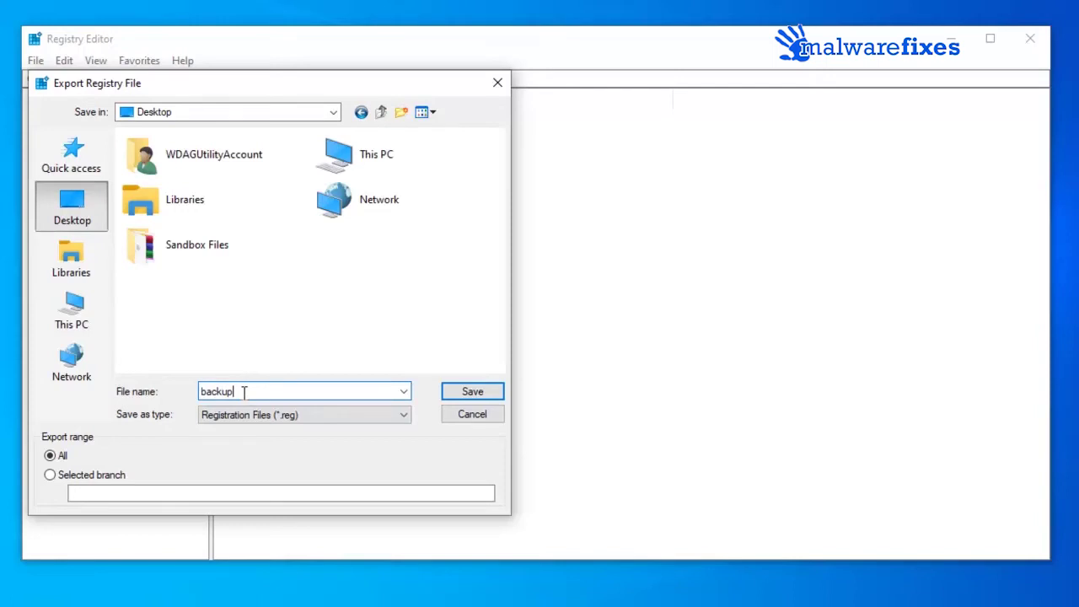
{"action": "type", "text": " registry"}
{"action": "left_click", "coordinate": [472, 392]}
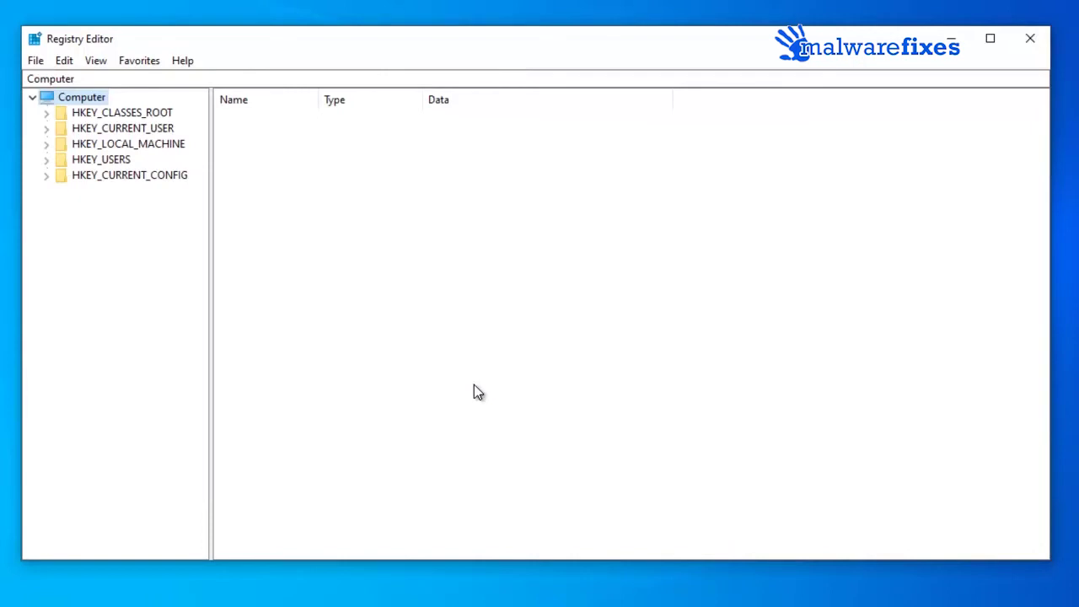
Delete the Chrome key under HKEY_LOCAL_MACHINE\SOFTWARE\Policies\Google with all its subkeys, and close the Registry Editor
{"action": "left_click", "coordinate": [48, 145]}
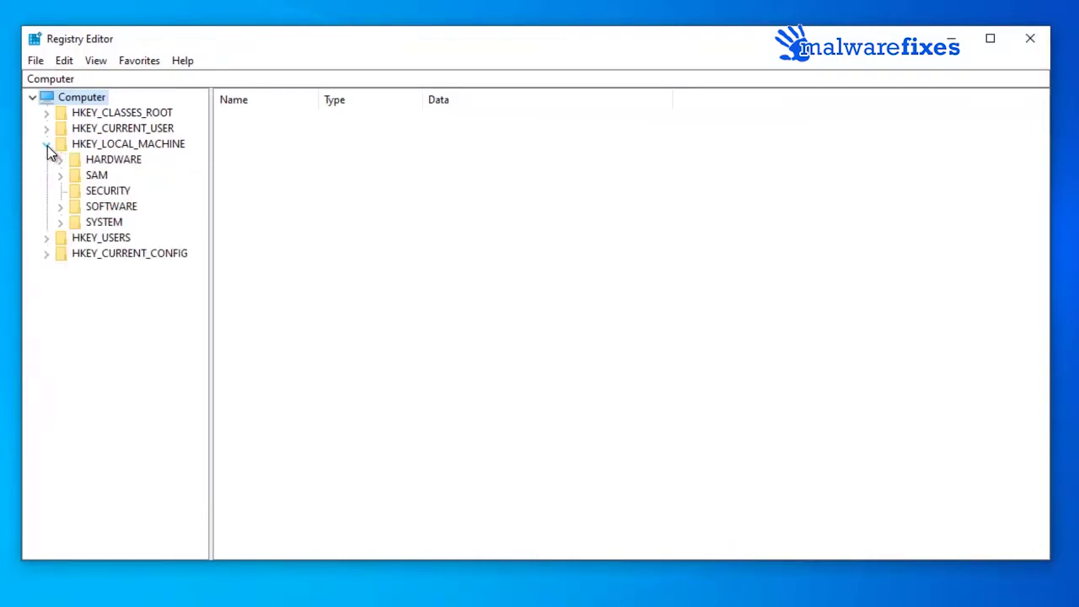
{"action": "left_click", "coordinate": [60, 207]}
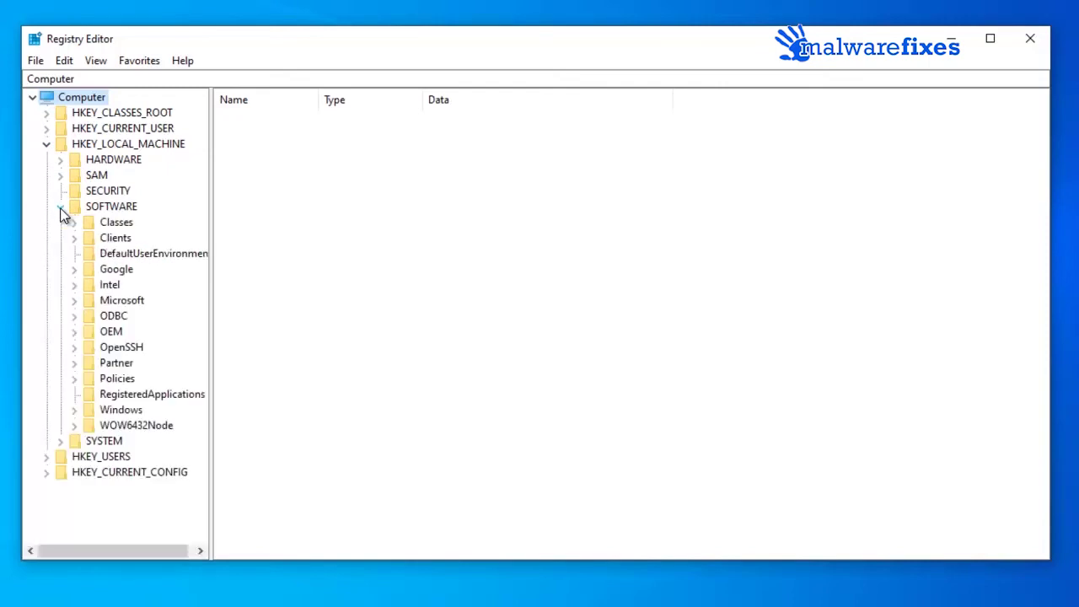
{"action": "left_click", "coordinate": [75, 379]}
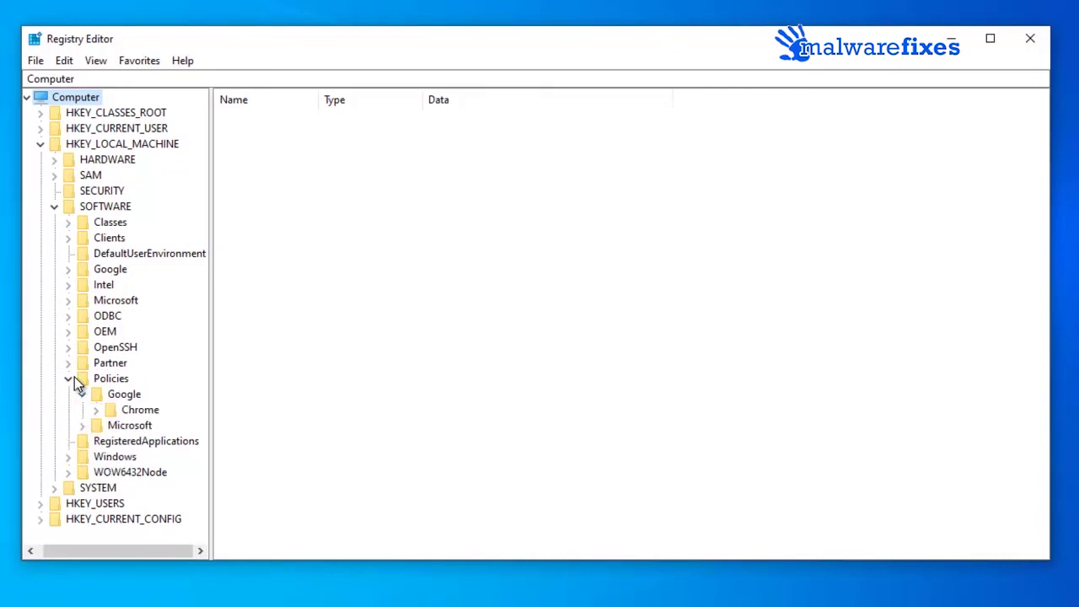
{"action": "right_click", "coordinate": [132, 411]}
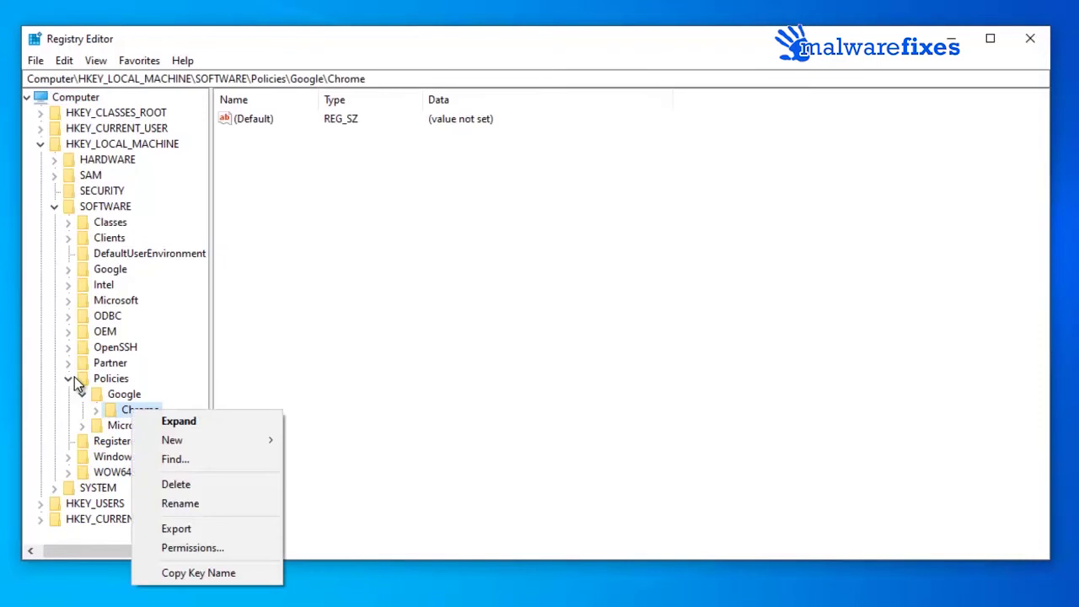
{"action": "key", "text": "Down"}
{"action": "key", "text": "Down"}
{"action": "key", "text": "Down"}
{"action": "key", "text": "Down"}
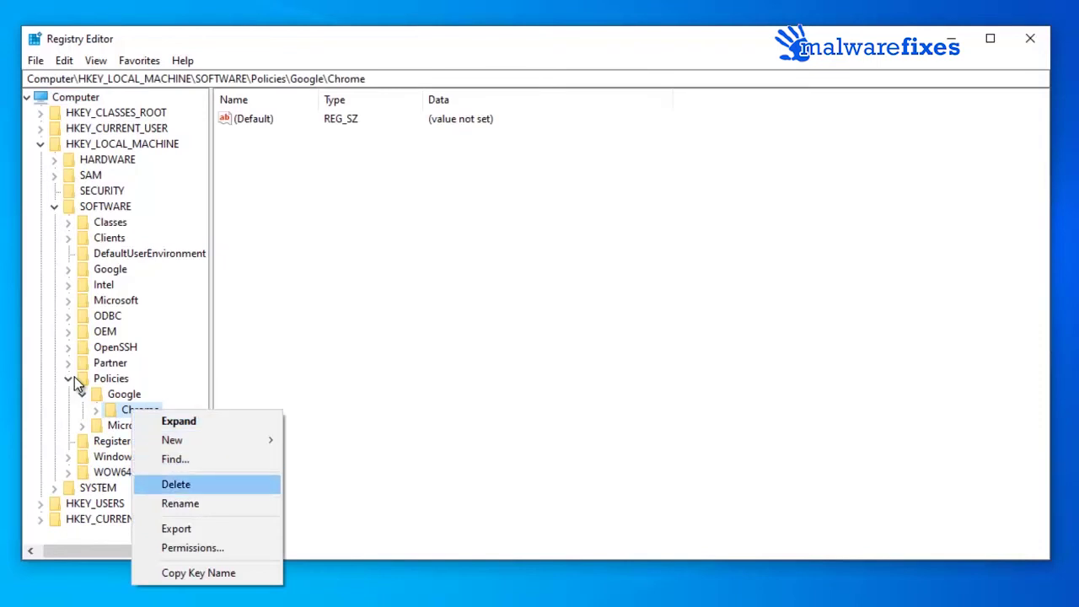
{"action": "key", "text": "Return"}
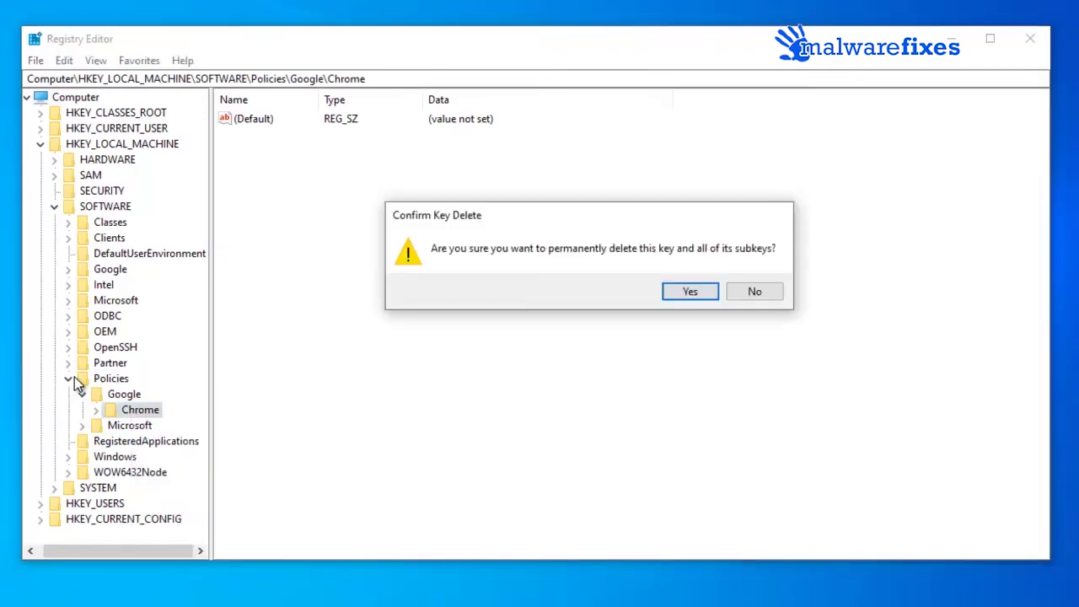
{"action": "key", "text": "Return"}
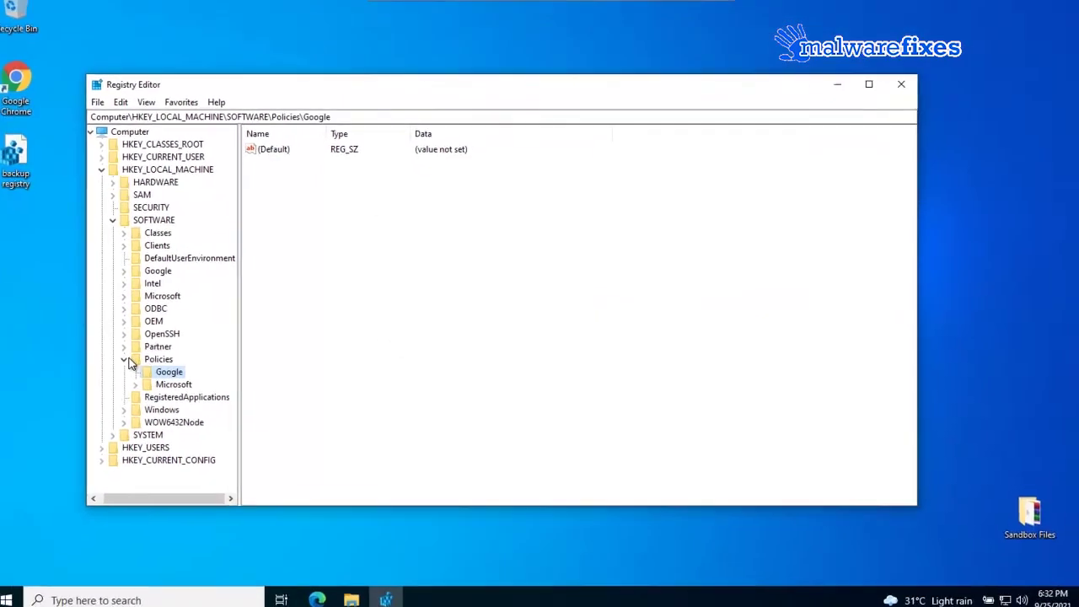
{"action": "key", "text": "alt+F4"}
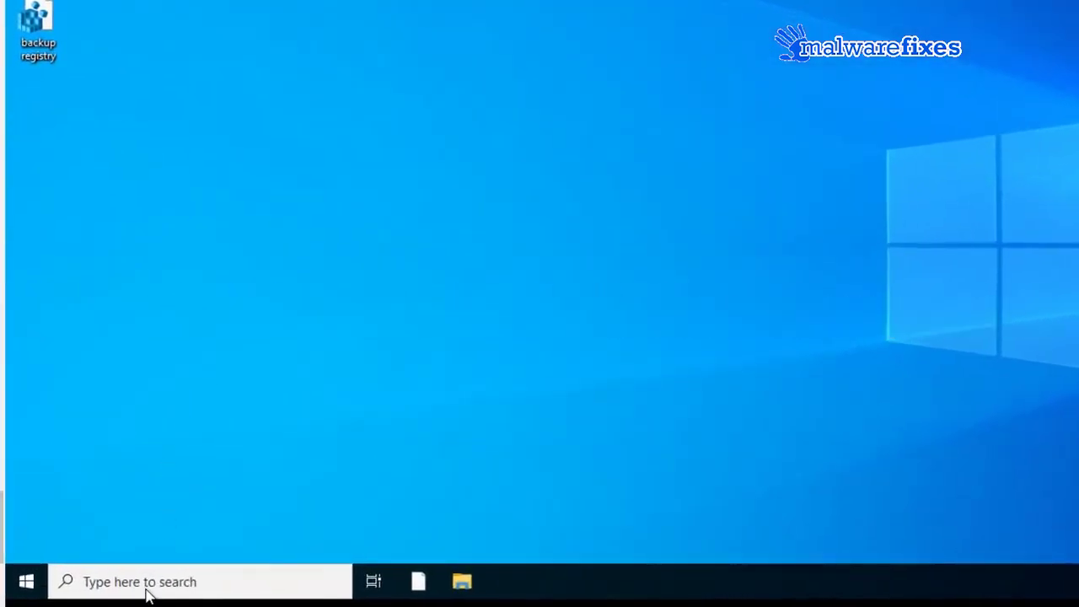
Search Windows for "add" and open the Add or remove programs settings
{"action": "left_click", "coordinate": [147, 592]}
{"action": "type", "text": "a"}
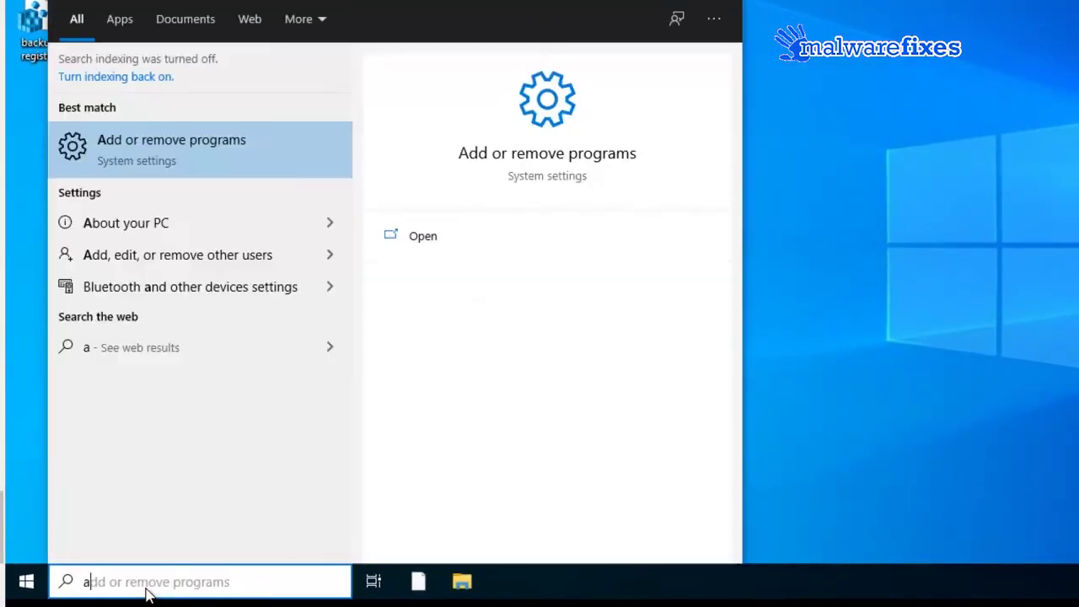
{"action": "type", "text": "dd"}
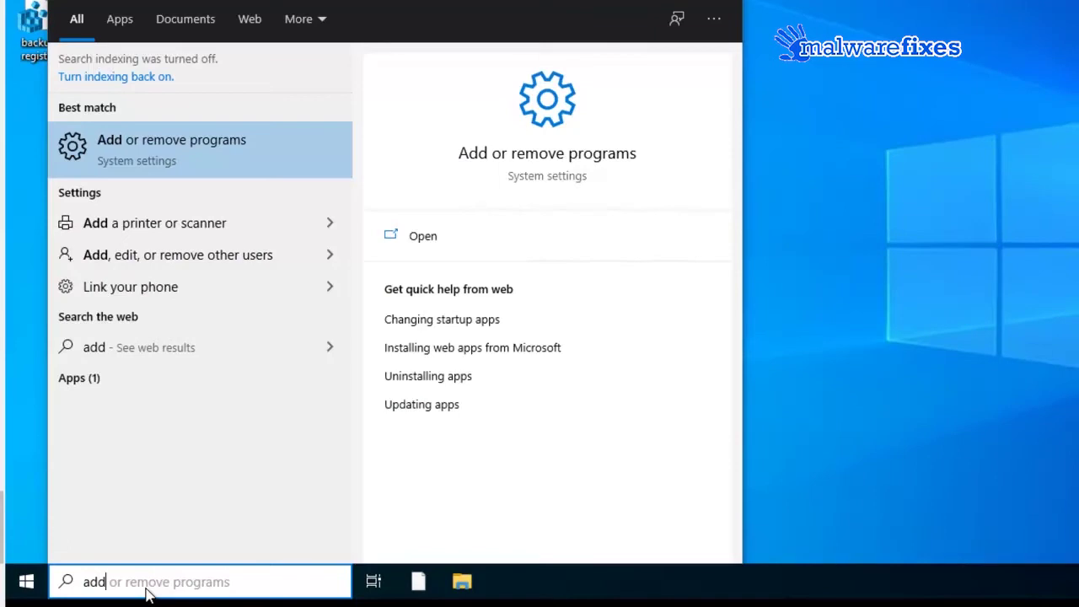
{"action": "left_click", "coordinate": [177, 143]}
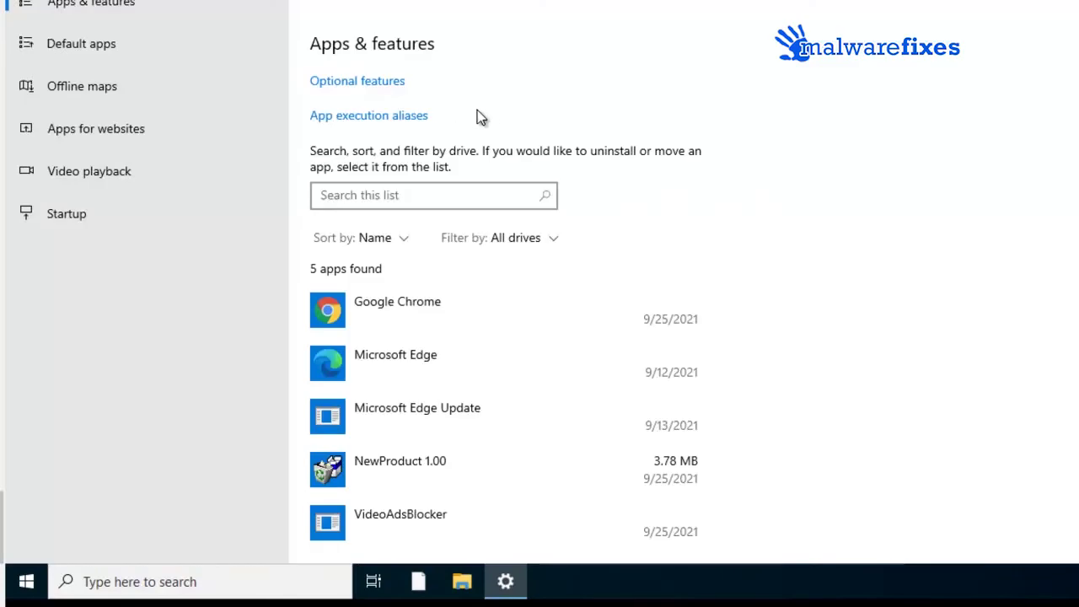
Uninstall the suspicious apps NewProduct 1.00 and VideoAdsBlocker
{"action": "scroll", "coordinate": [484, 110], "scroll_direction": "down", "scroll_amount": 2}
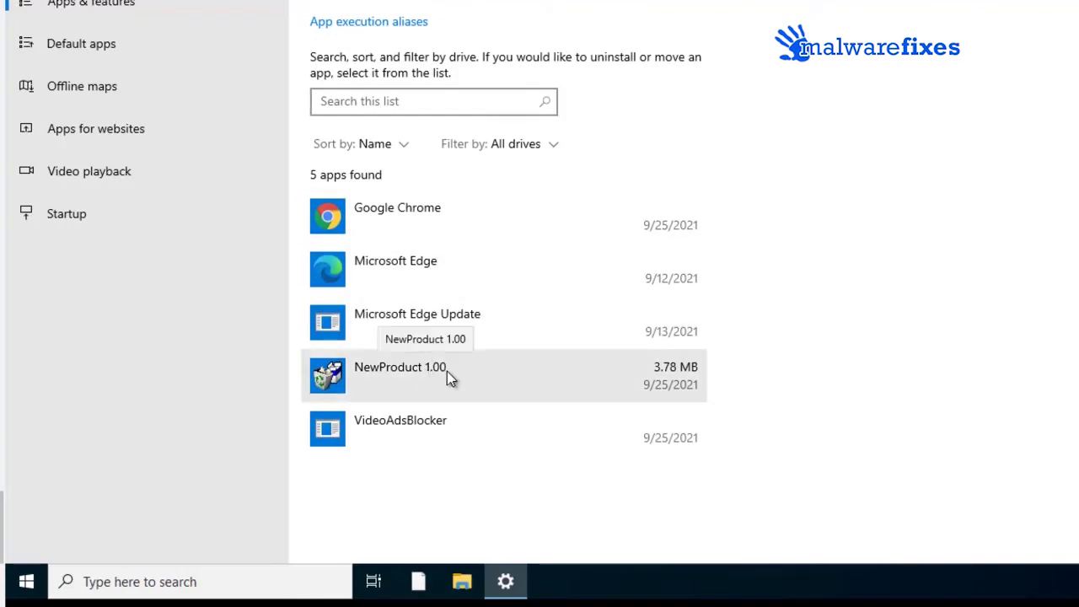
{"action": "left_click", "coordinate": [485, 377]}
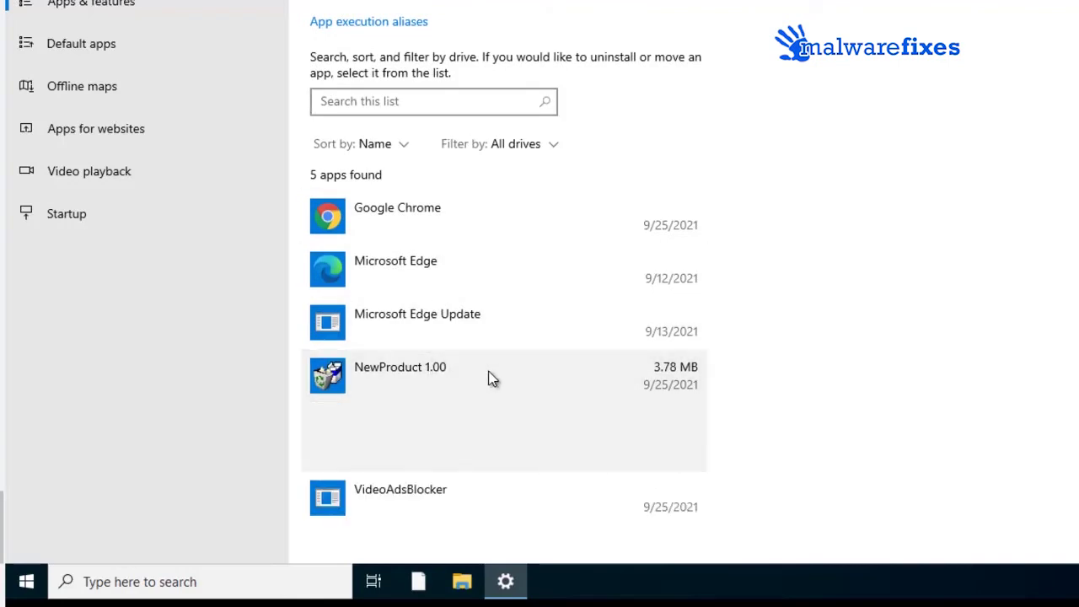
{"action": "left_click", "coordinate": [671, 455]}
{"action": "left_click", "coordinate": [736, 410]}
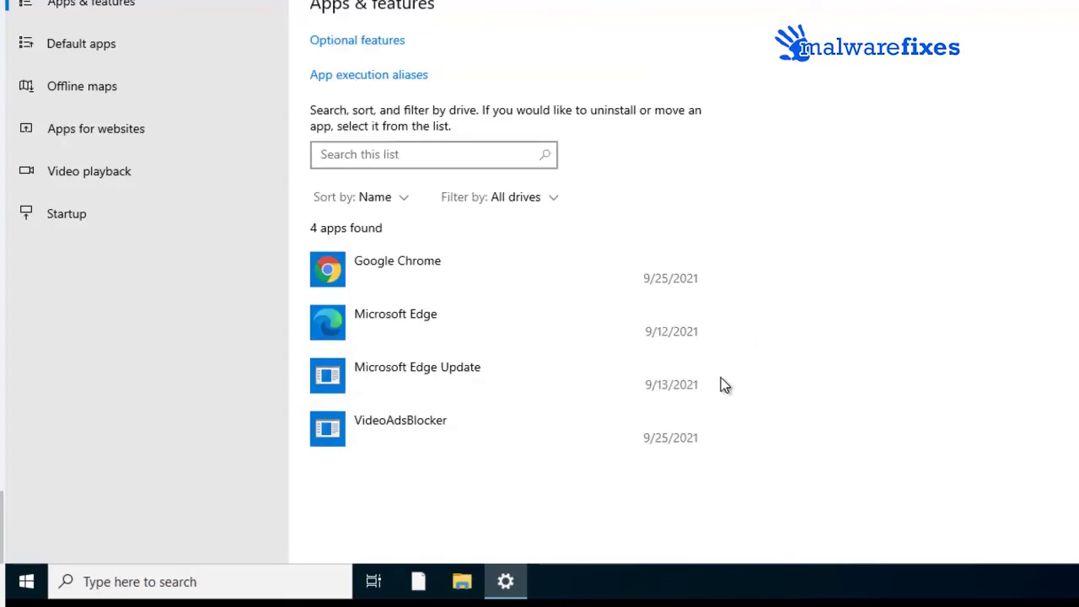
{"action": "left_click", "coordinate": [465, 419]}
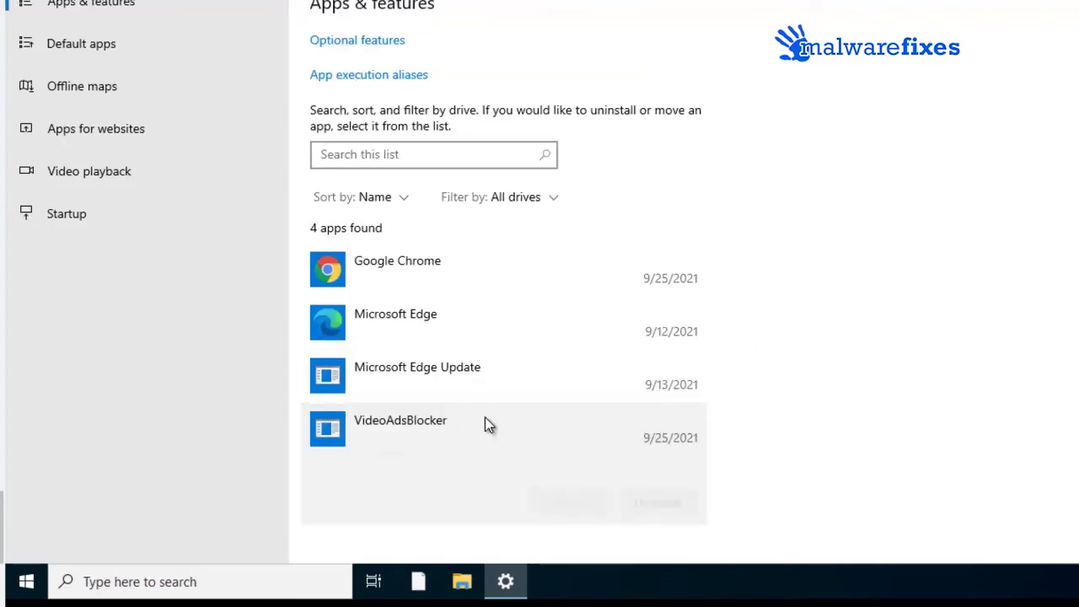
{"action": "left_click", "coordinate": [658, 502]}
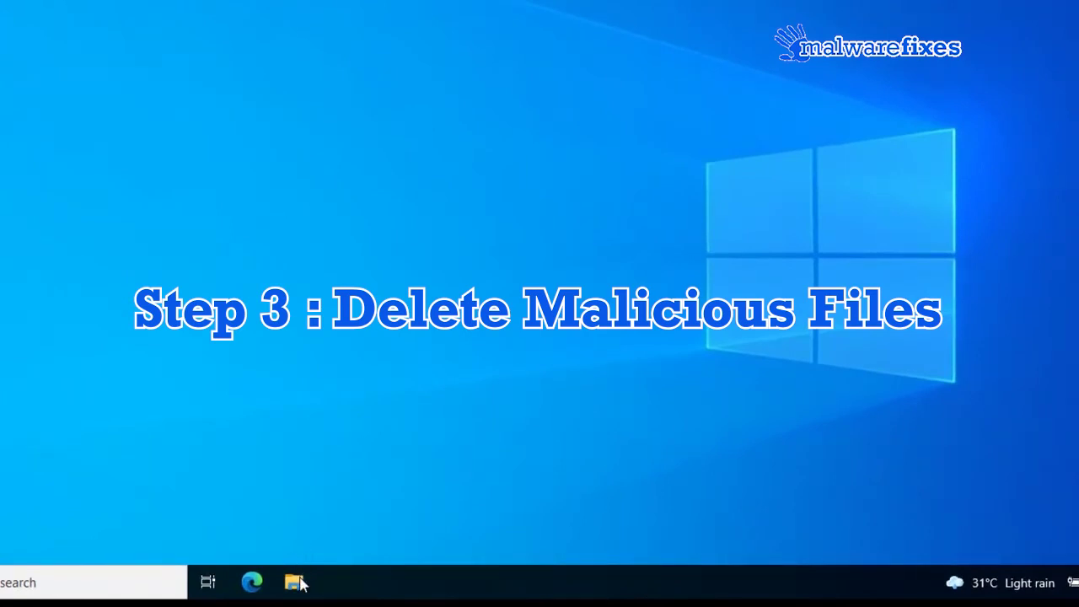
Open File Explorer and turn on the display of hidden items
{"action": "left_click", "coordinate": [295, 581]}
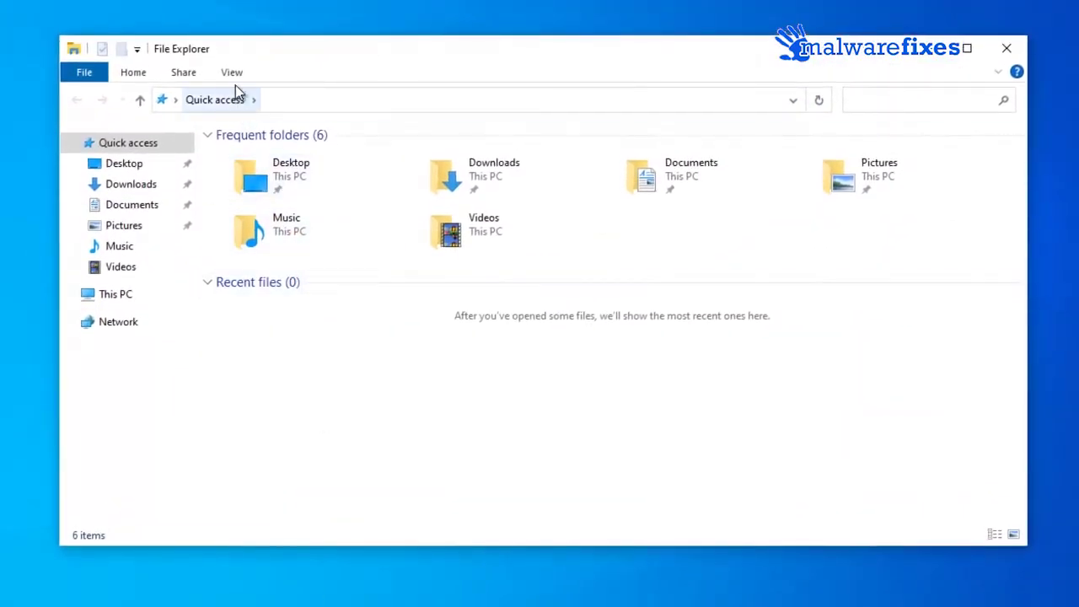
{"action": "left_click", "coordinate": [232, 74]}
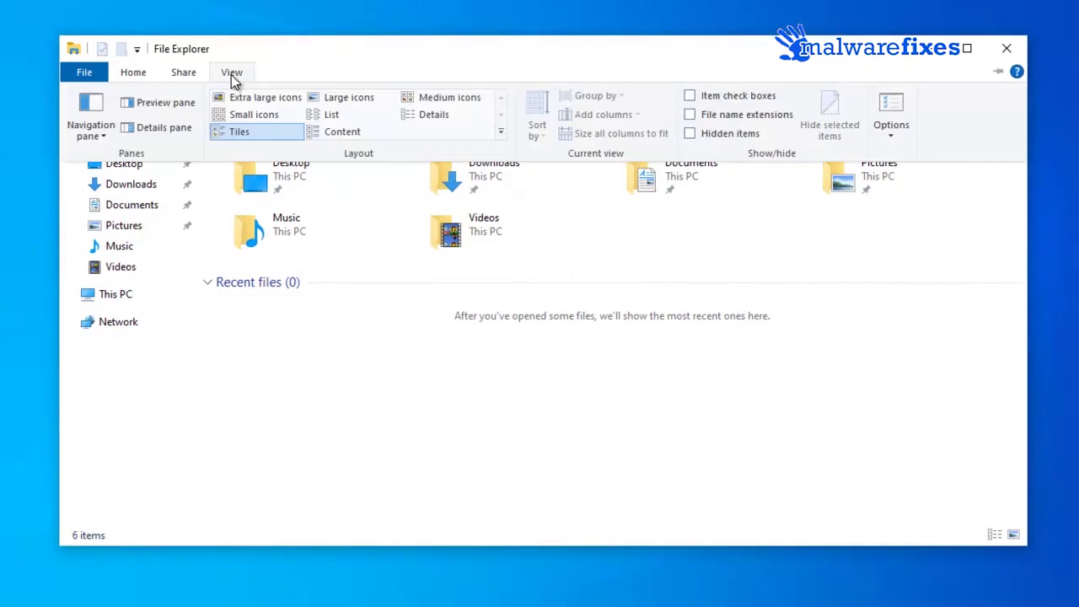
{"action": "left_click", "coordinate": [691, 135]}
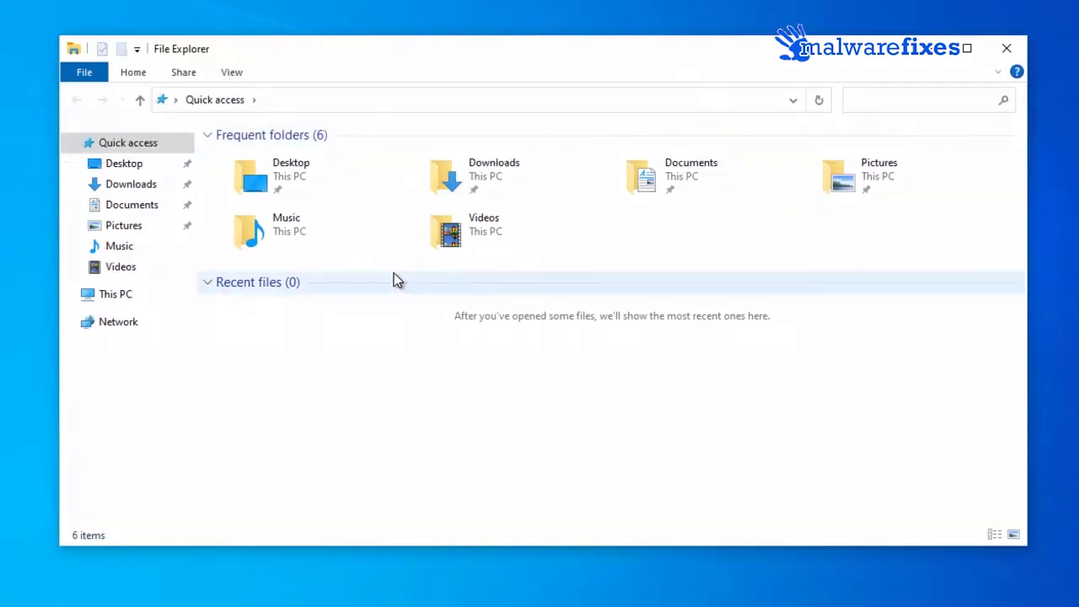
Delete the Chrome folder from C:\Users\WDAGUtilityAccount\AppData\Local\Google
{"action": "left_click", "coordinate": [129, 303]}
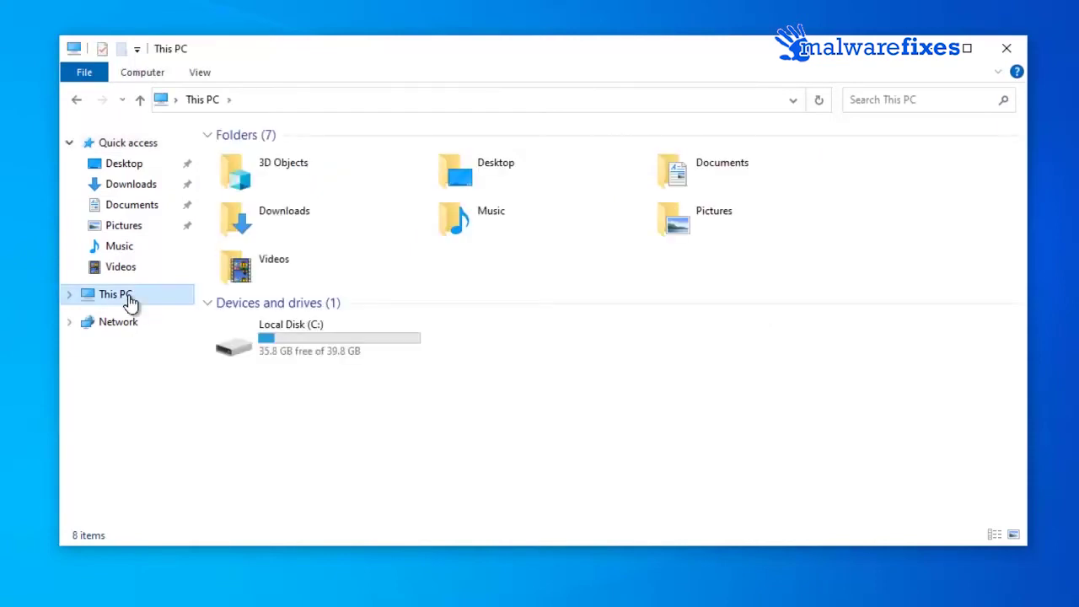
{"action": "double_click", "coordinate": [272, 339]}
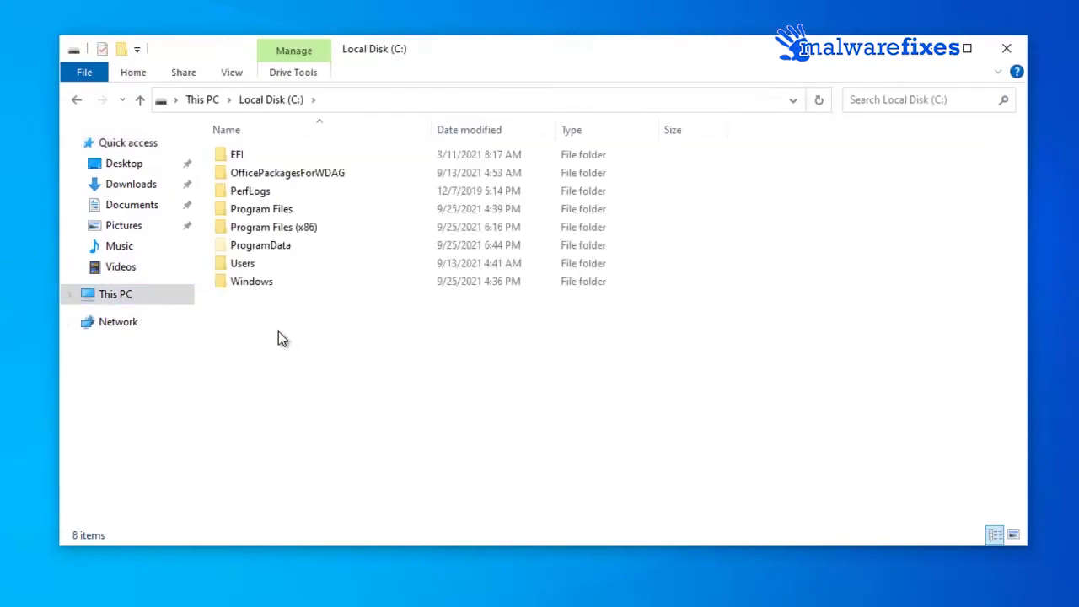
{"action": "double_click", "coordinate": [281, 270]}
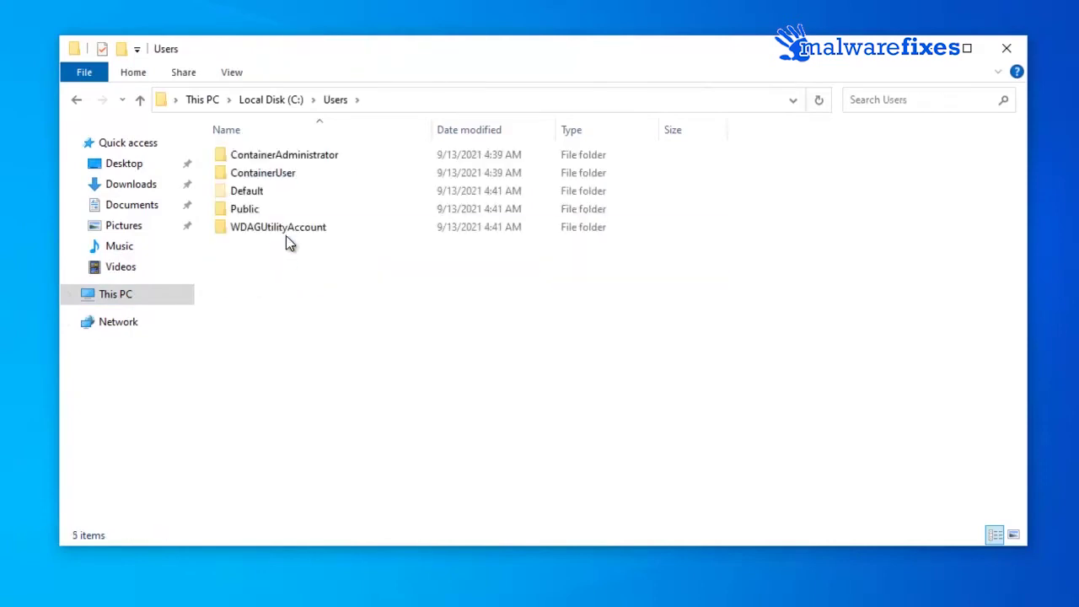
{"action": "double_click", "coordinate": [286, 232]}
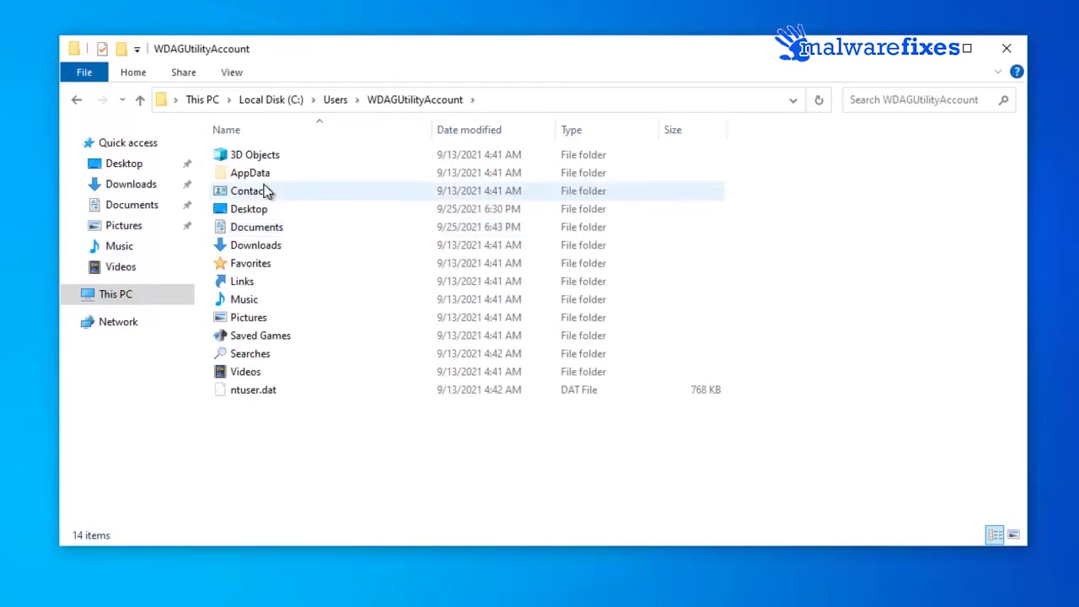
{"action": "double_click", "coordinate": [264, 174]}
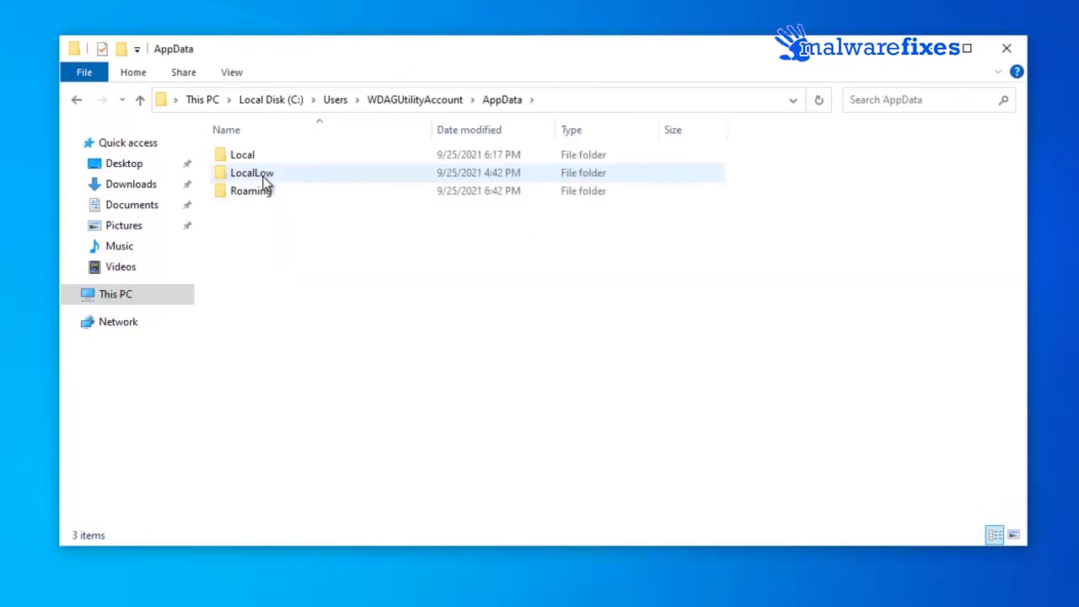
{"action": "double_click", "coordinate": [249, 156]}
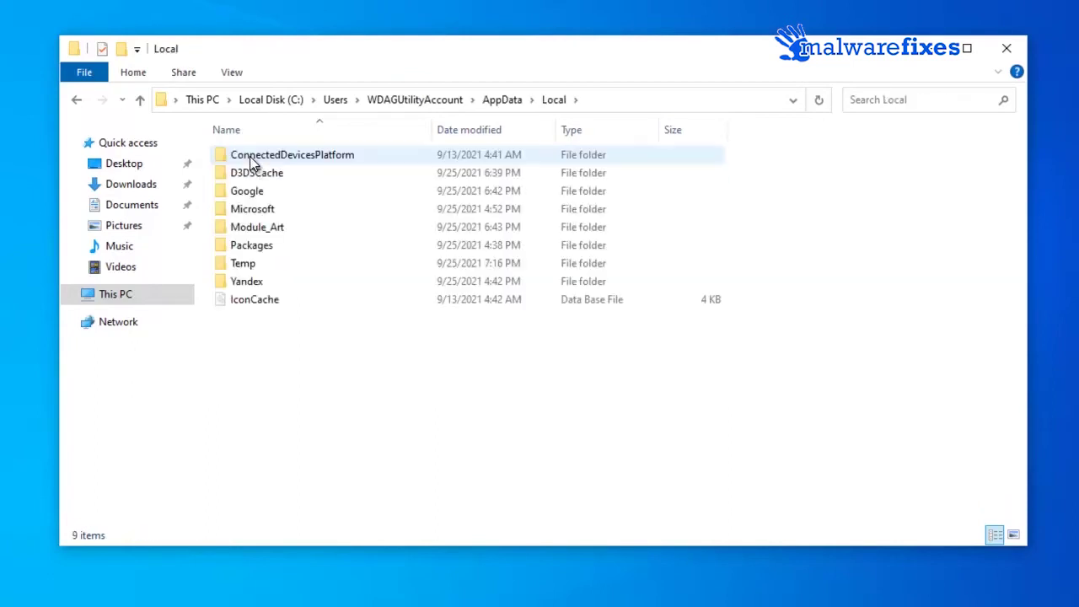
{"action": "double_click", "coordinate": [261, 193]}
{"action": "right_click", "coordinate": [262, 168]}
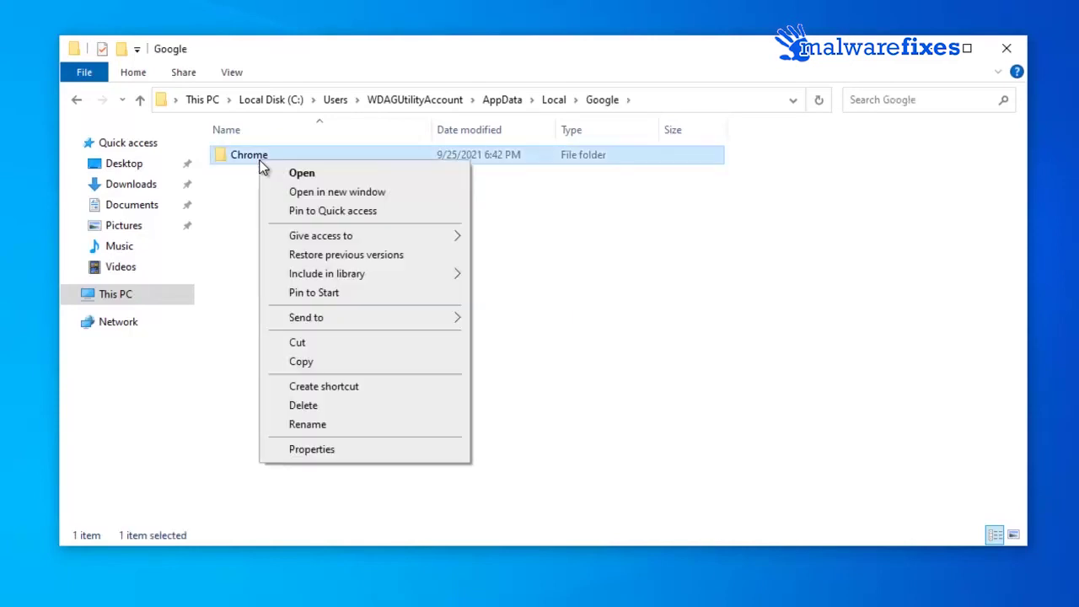
{"action": "left_click", "coordinate": [309, 406]}
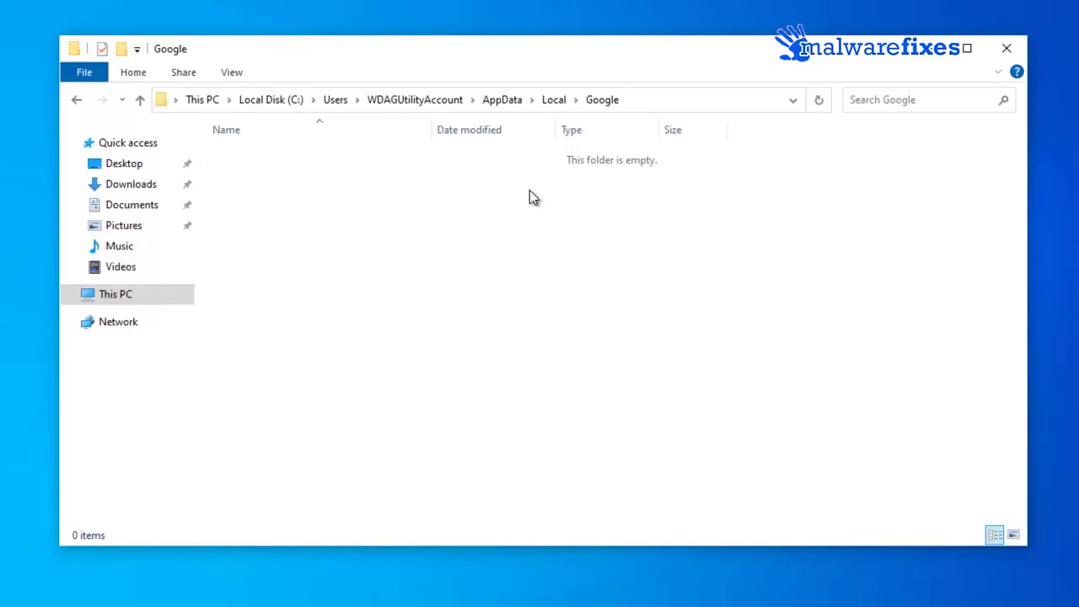
Delete the Edge folder from the Microsoft folder under AppData\Local
{"action": "left_click", "coordinate": [553, 100]}
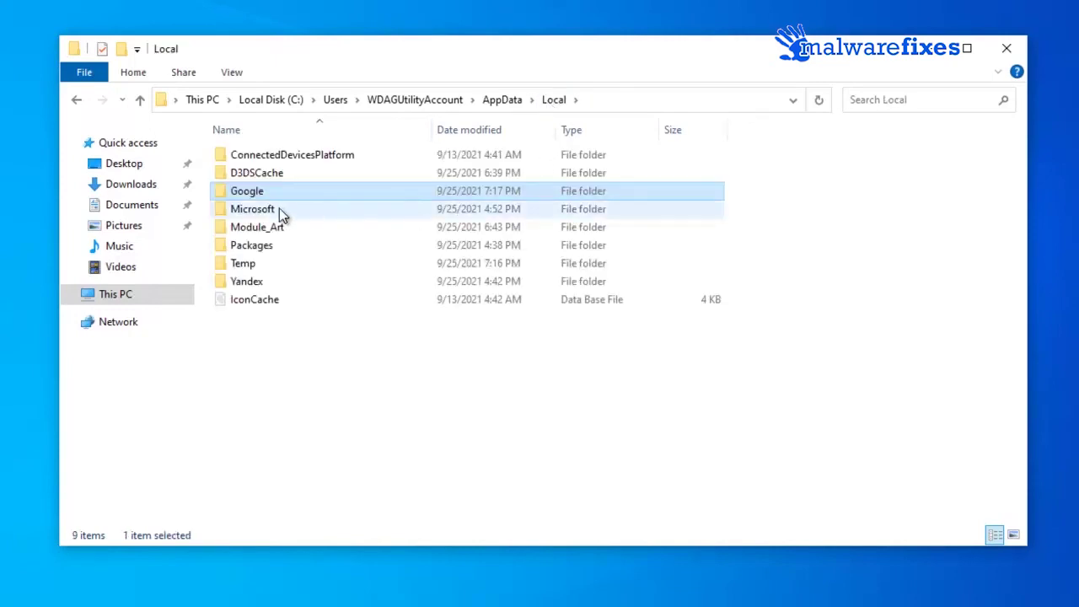
{"action": "double_click", "coordinate": [275, 209]}
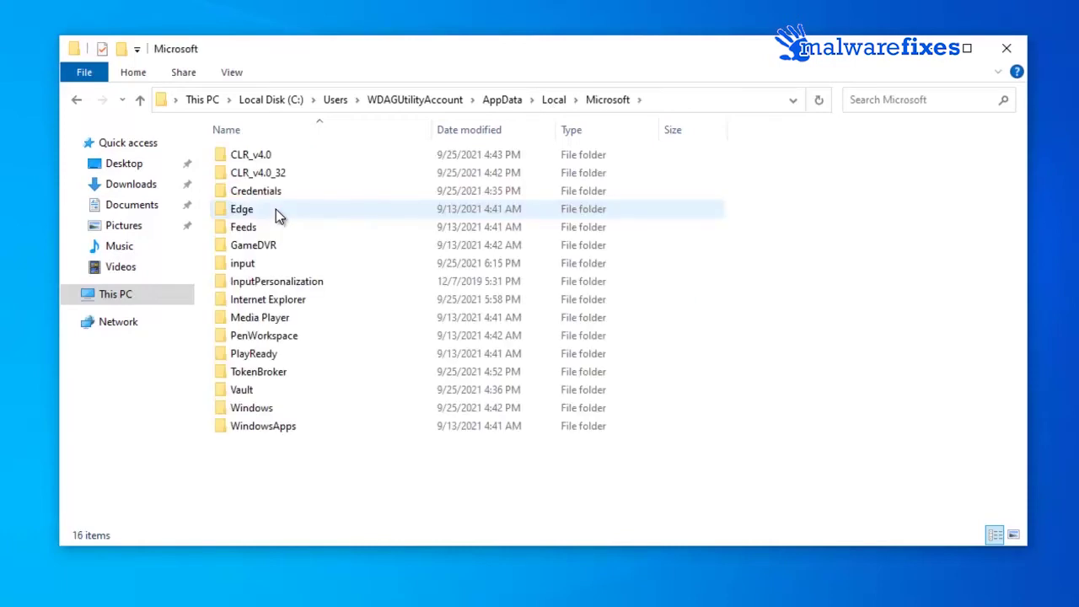
{"action": "right_click", "coordinate": [268, 208]}
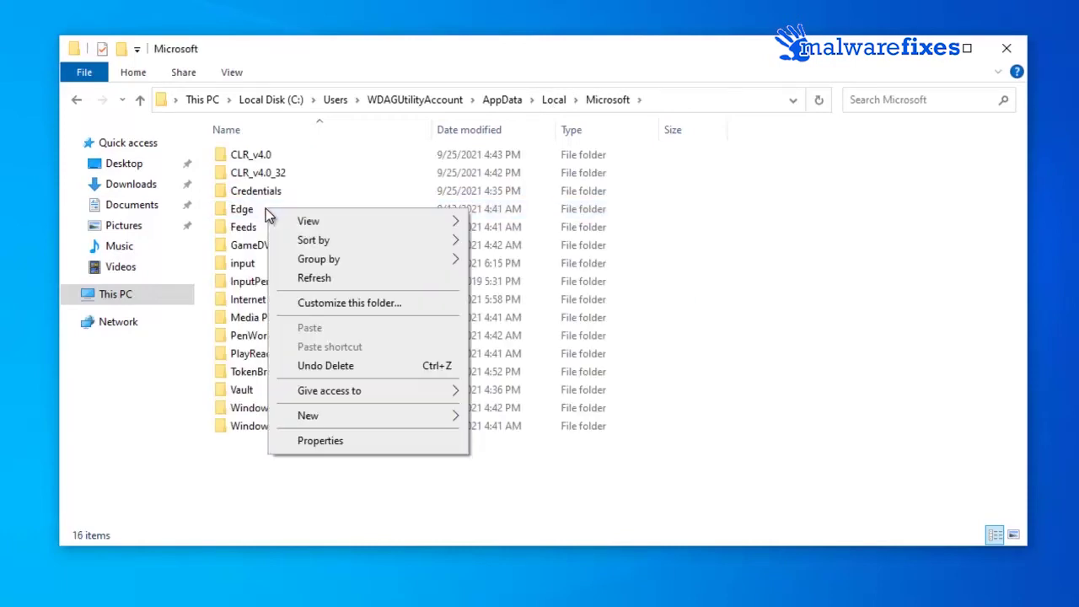
{"action": "right_click", "coordinate": [257, 214]}
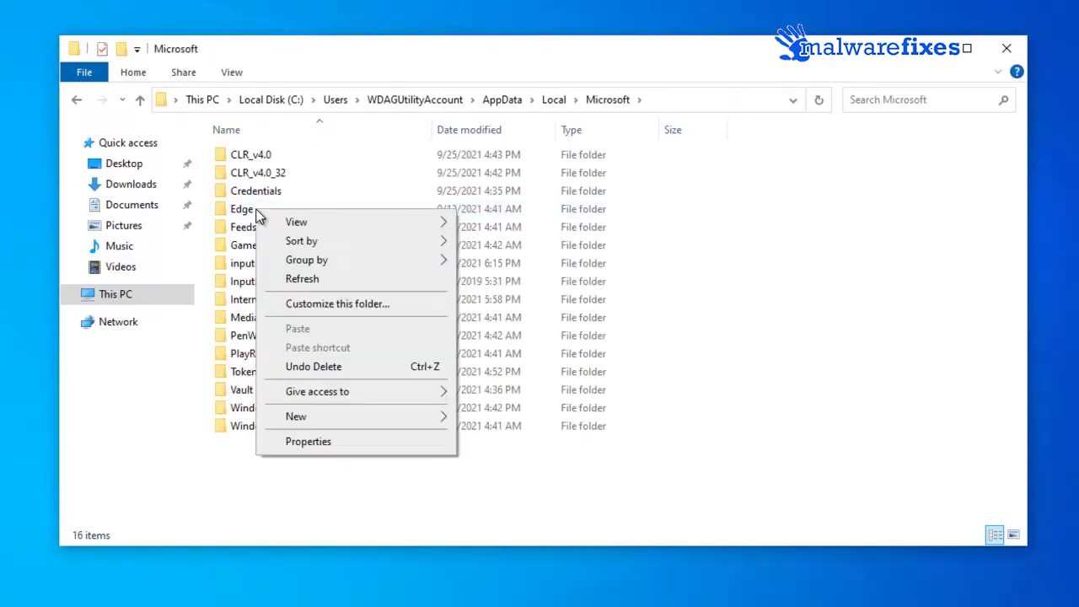
{"action": "left_click", "coordinate": [256, 213]}
{"action": "right_click", "coordinate": [274, 209]}
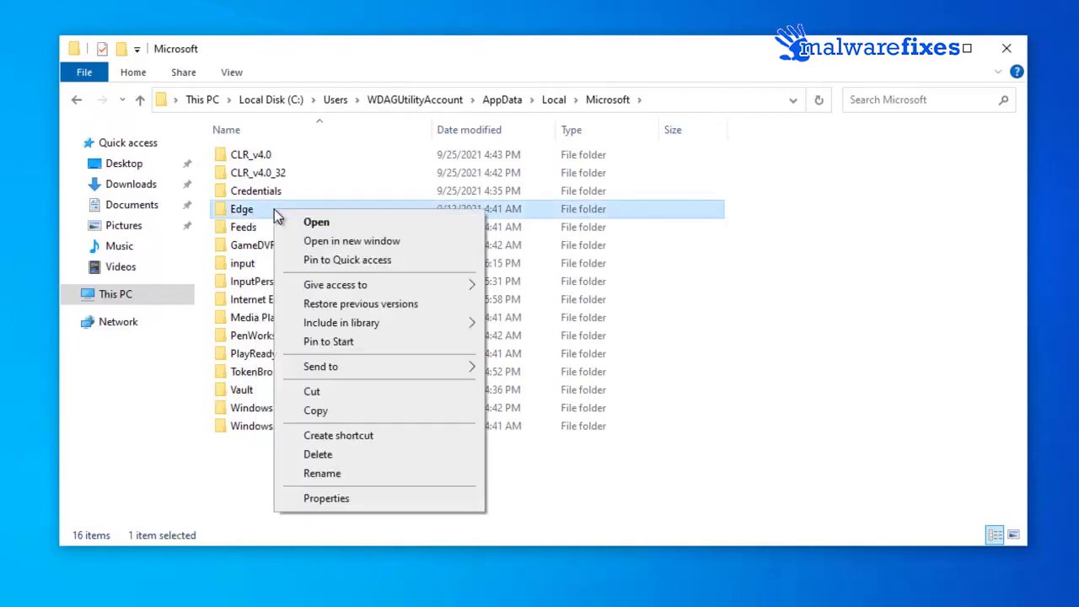
{"action": "left_click", "coordinate": [345, 457]}
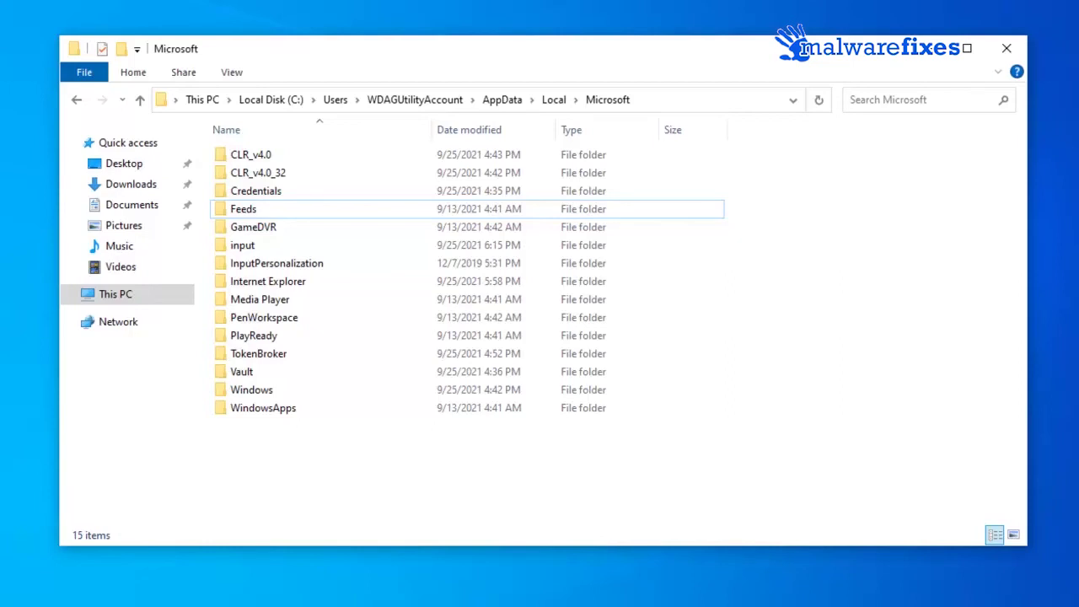
Delete all the numbered screen saver files, from 1075014 through 7310152, in the AppData\Roaming folder
{"action": "left_click", "coordinate": [502, 101]}
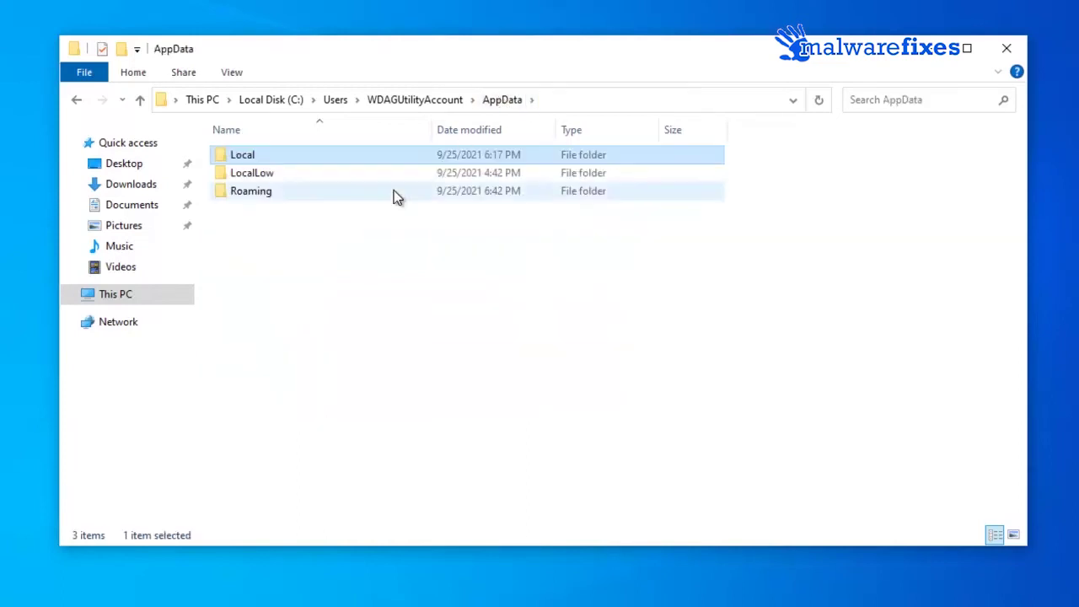
{"action": "double_click", "coordinate": [272, 193]}
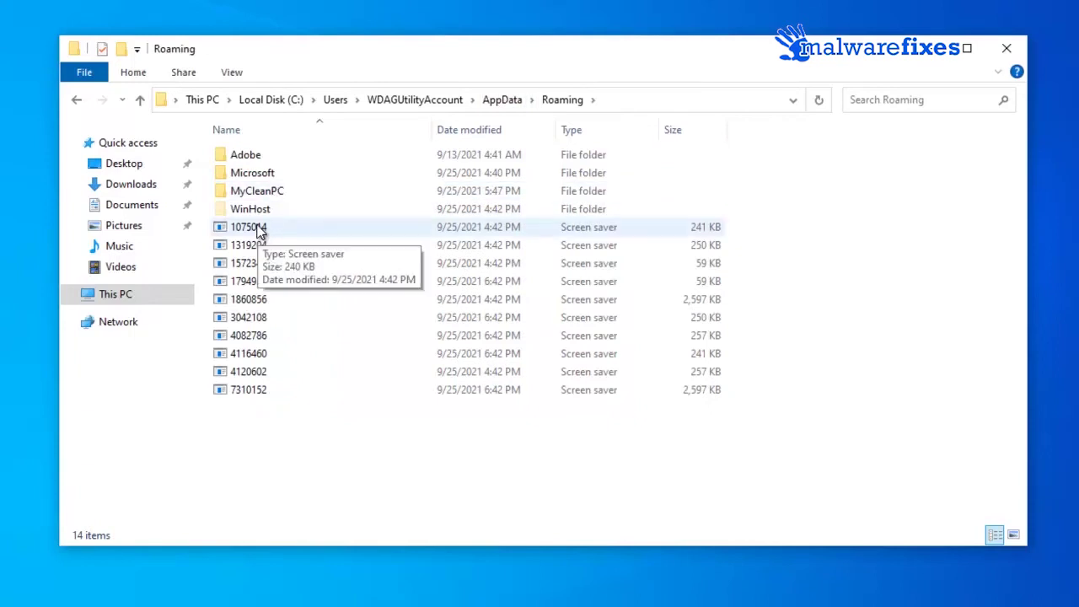
{"action": "left_click", "coordinate": [260, 233]}
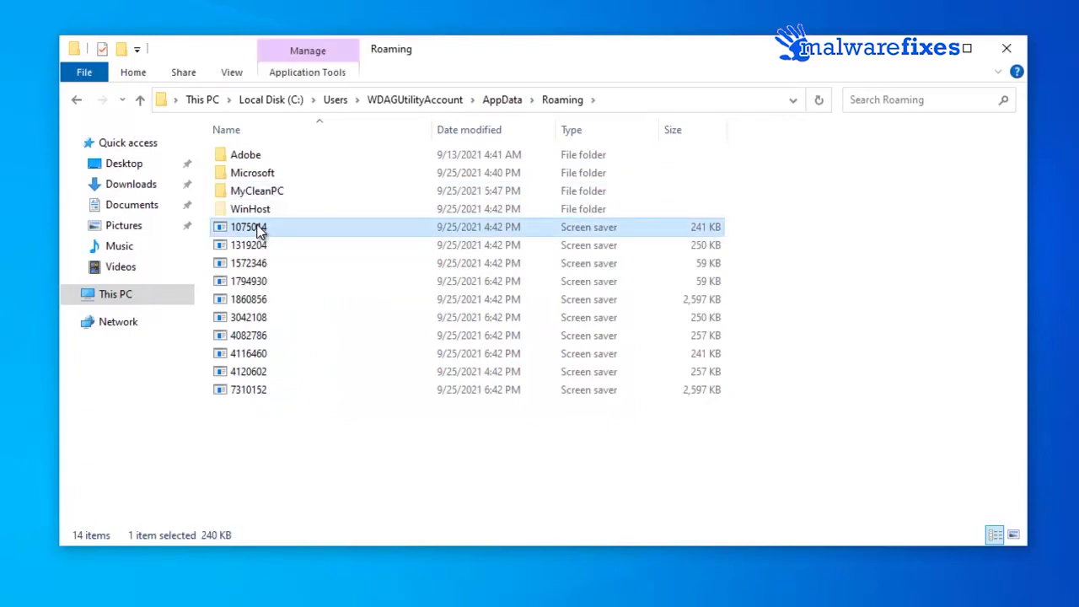
{"action": "left_click", "coordinate": [262, 393], "text": "shift"}
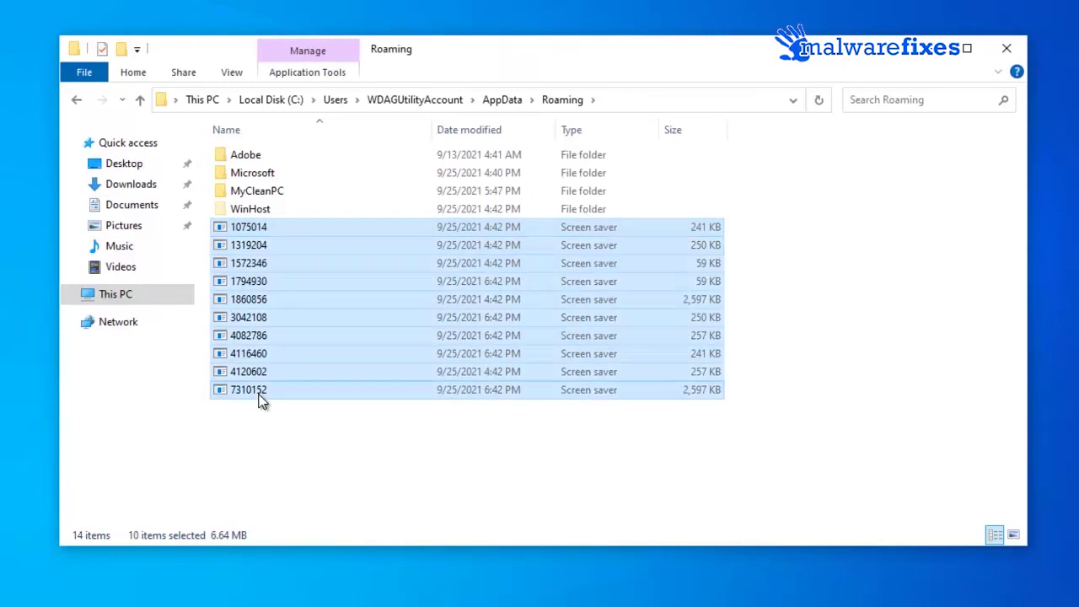
{"action": "right_click", "coordinate": [260, 397]}
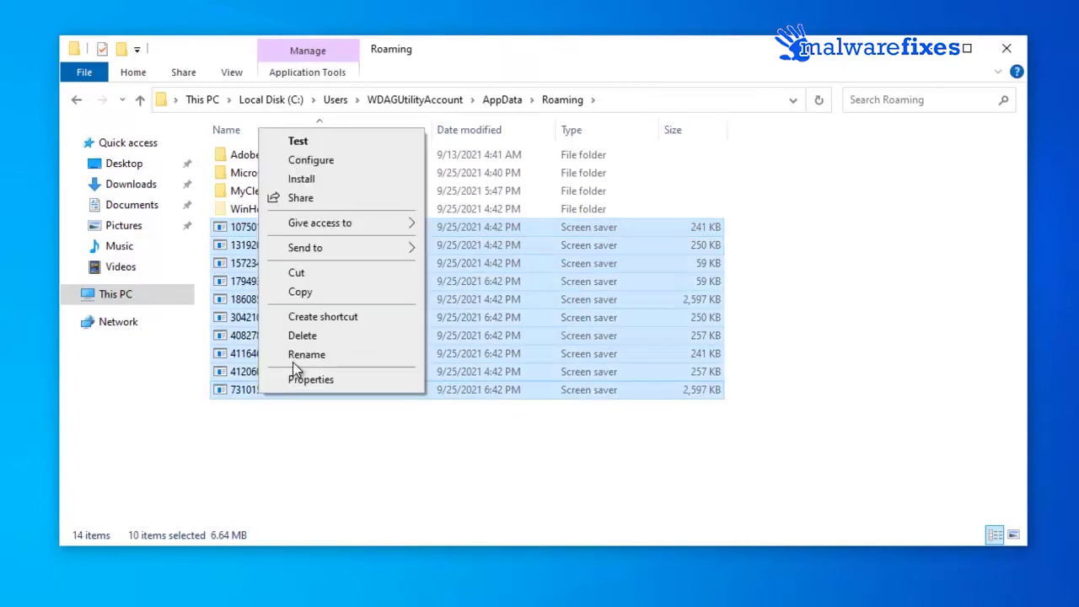
{"action": "left_click", "coordinate": [296, 336]}
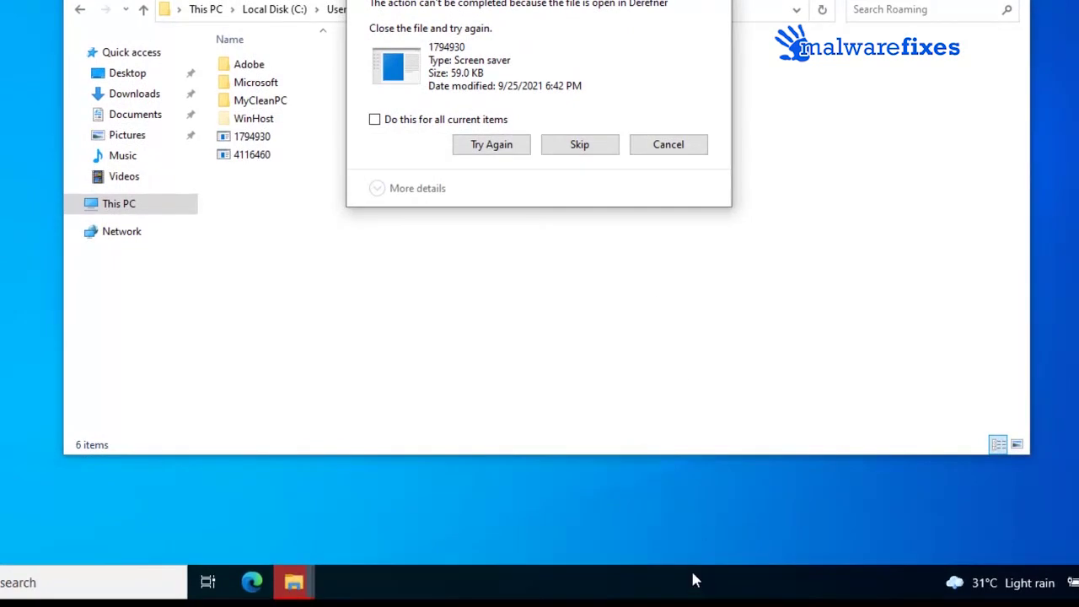
End both Derefner (32 bit) processes in Task Manager, close it and retry deleting the screen saver file in use
{"action": "right_click", "coordinate": [693, 582]}
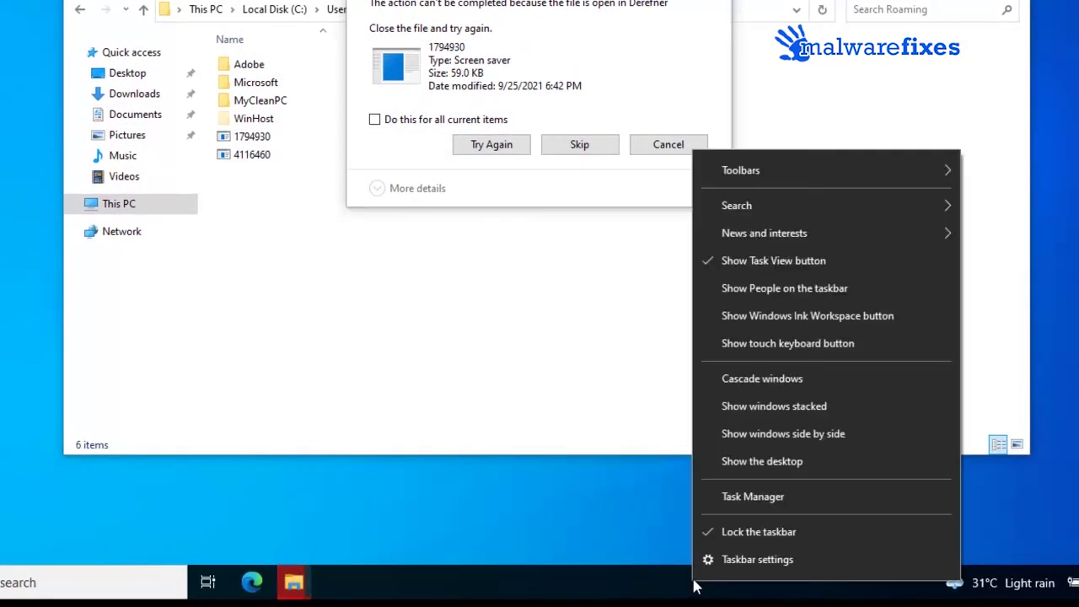
{"action": "left_click", "coordinate": [713, 502]}
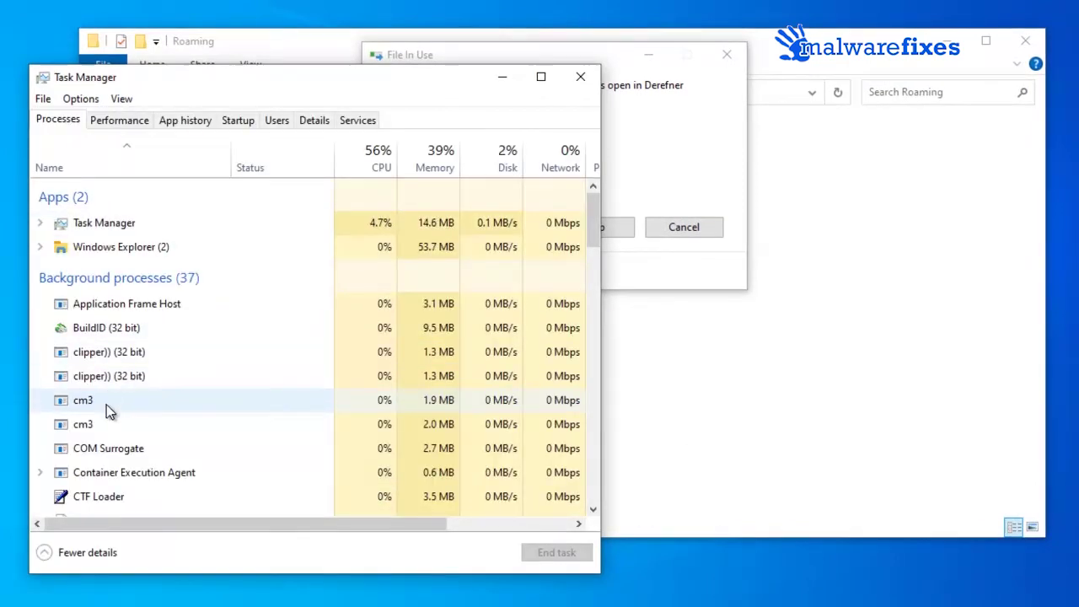
{"action": "scroll", "coordinate": [106, 404], "scroll_direction": "down", "scroll_amount": 3}
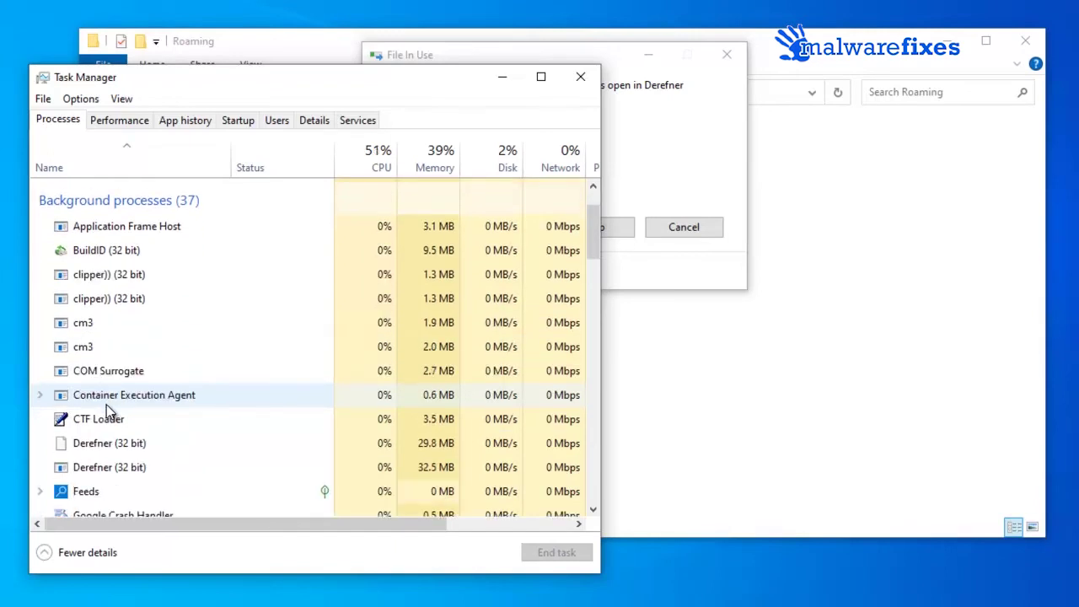
{"action": "scroll", "coordinate": [106, 405], "scroll_direction": "down", "scroll_amount": 3}
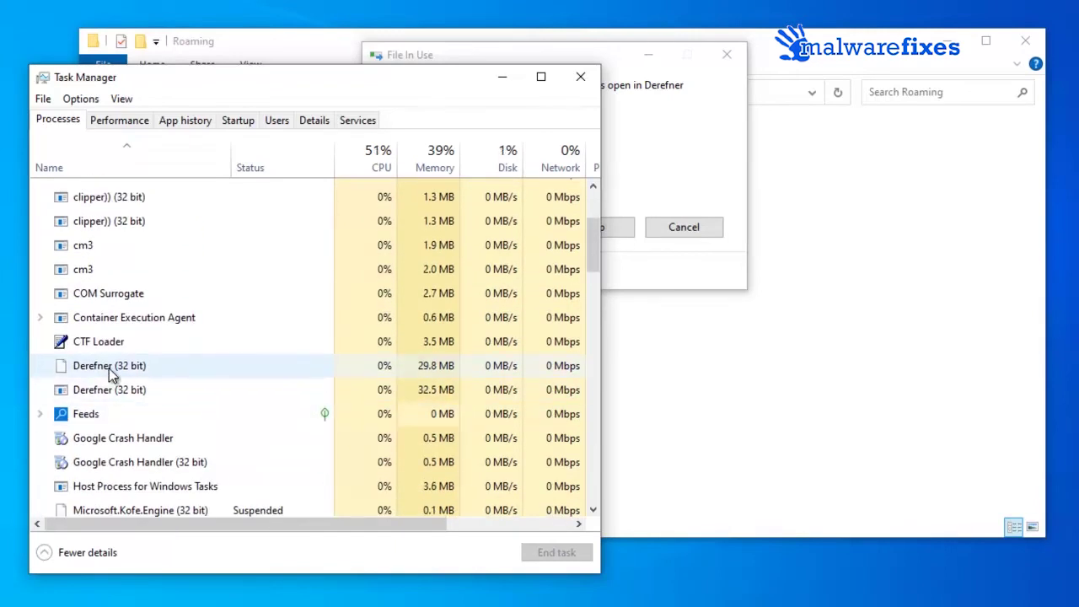
{"action": "right_click", "coordinate": [139, 373]}
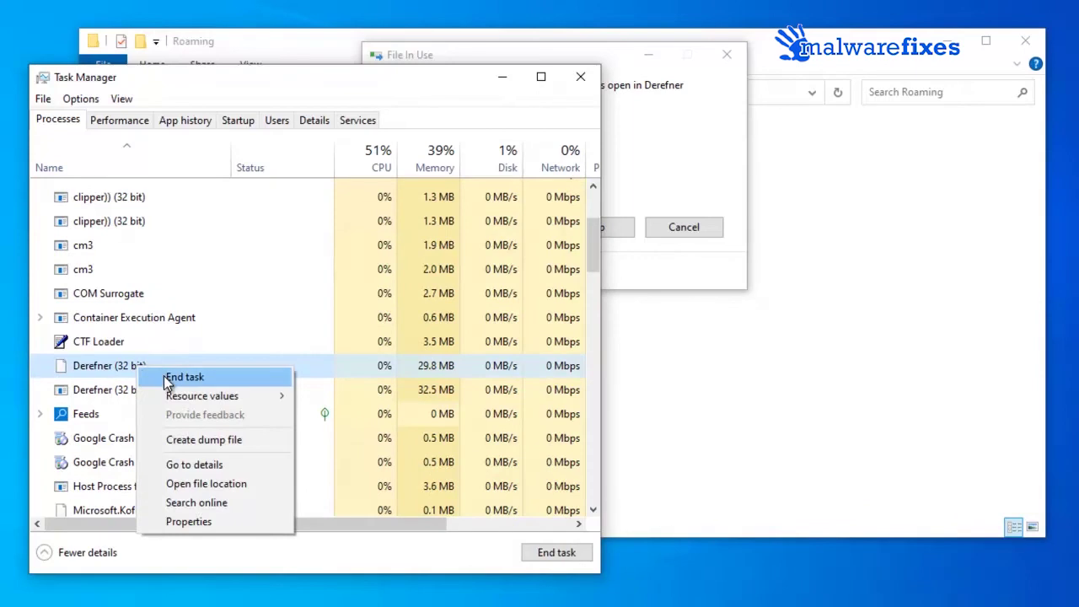
{"action": "left_click", "coordinate": [184, 377]}
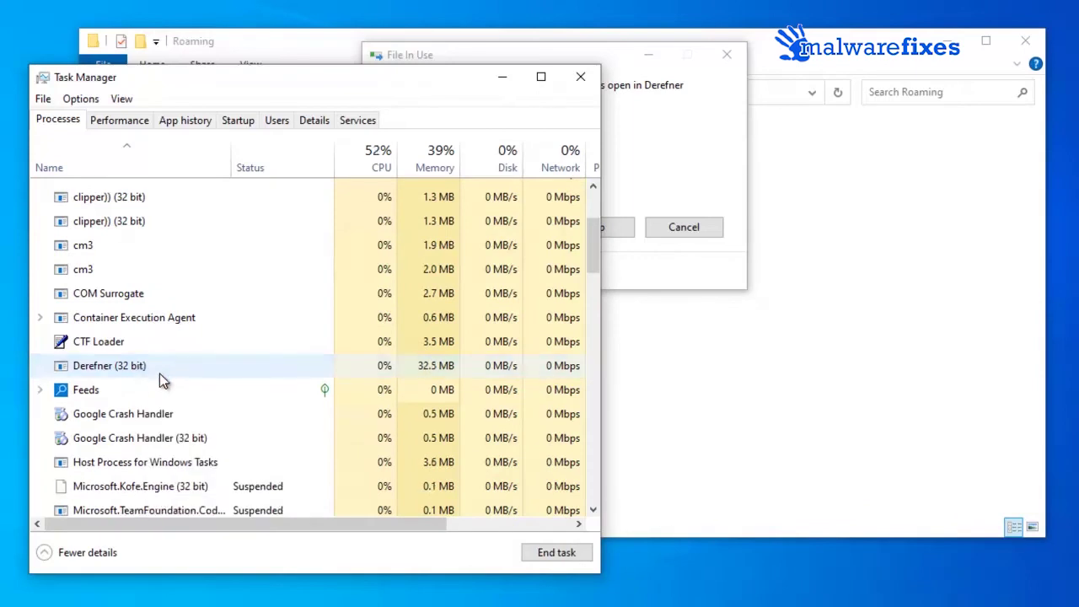
{"action": "right_click", "coordinate": [149, 371]}
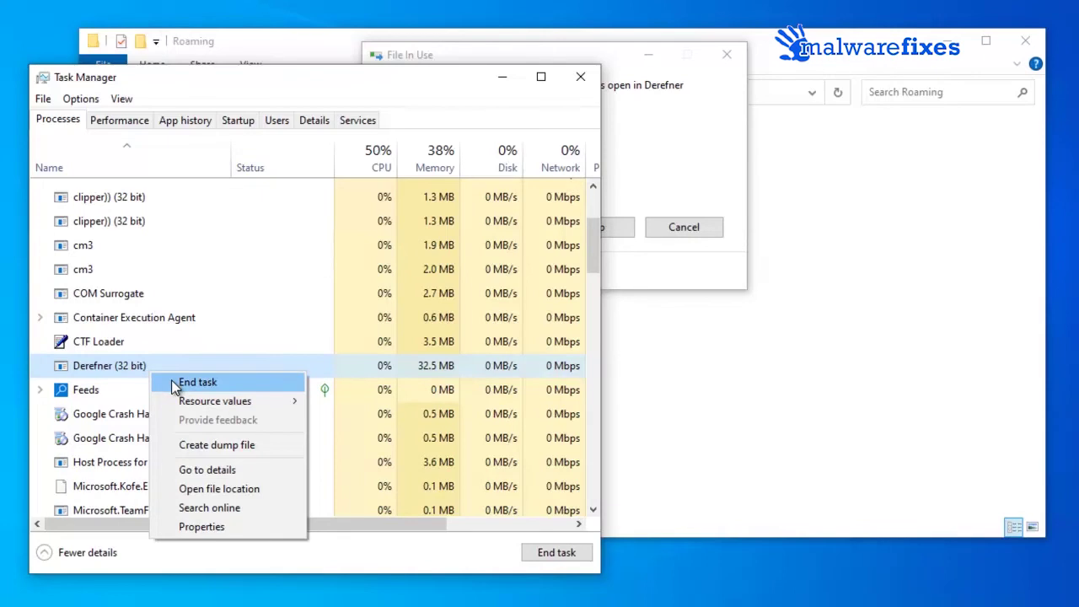
{"action": "left_click", "coordinate": [172, 381]}
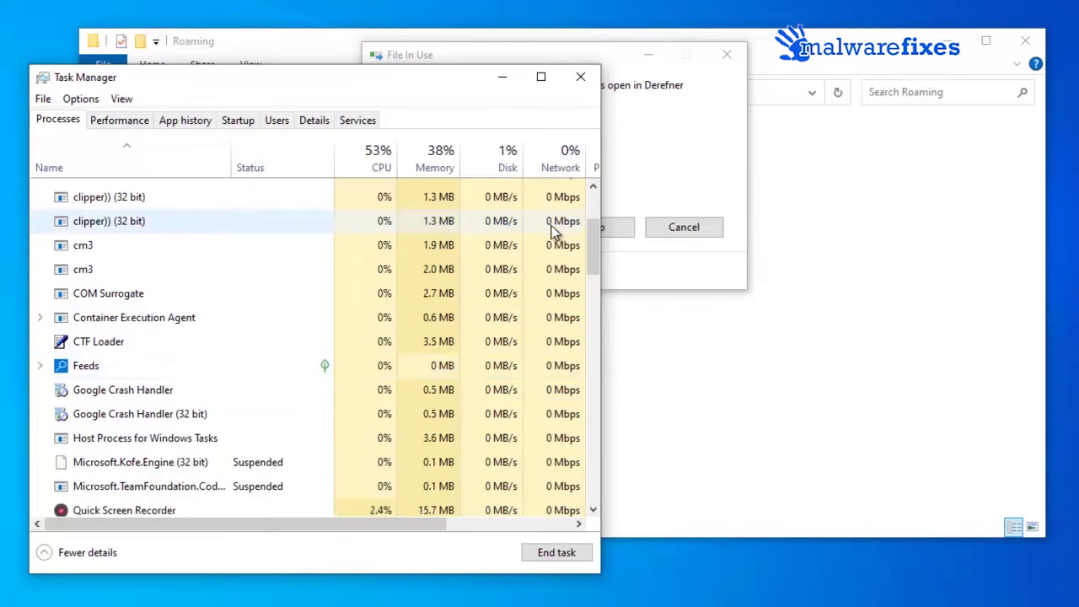
{"action": "left_click", "coordinate": [581, 79]}
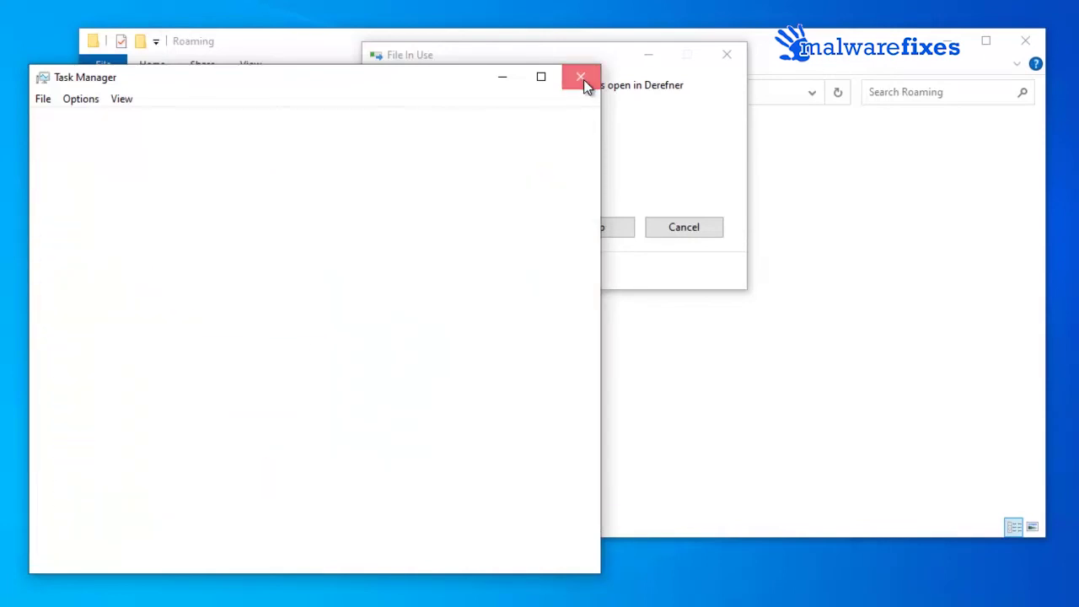
{"action": "left_click", "coordinate": [506, 228]}
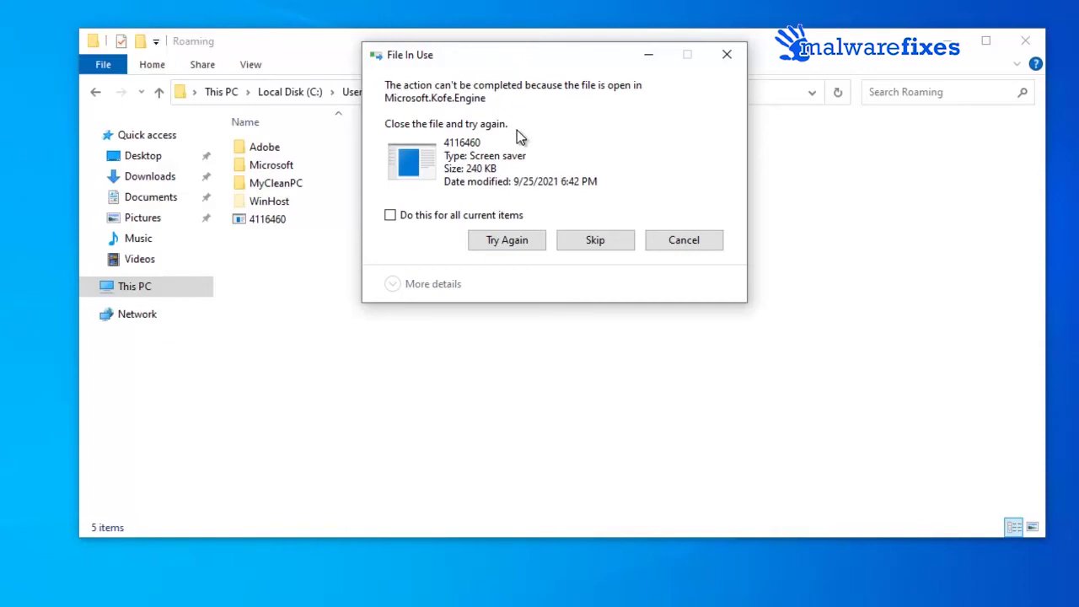
Reopen Task Manager and end the Microsoft.Kofe.Engine (32 bit) process that is locking the file 4116460
{"action": "right_click", "coordinate": [743, 606]}
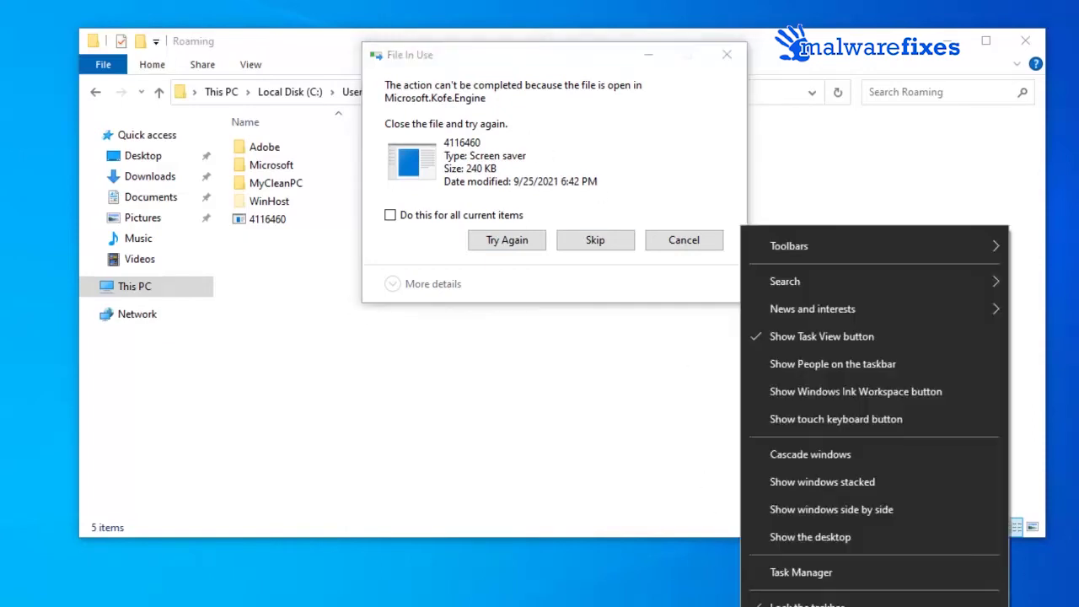
{"action": "left_click", "coordinate": [769, 574]}
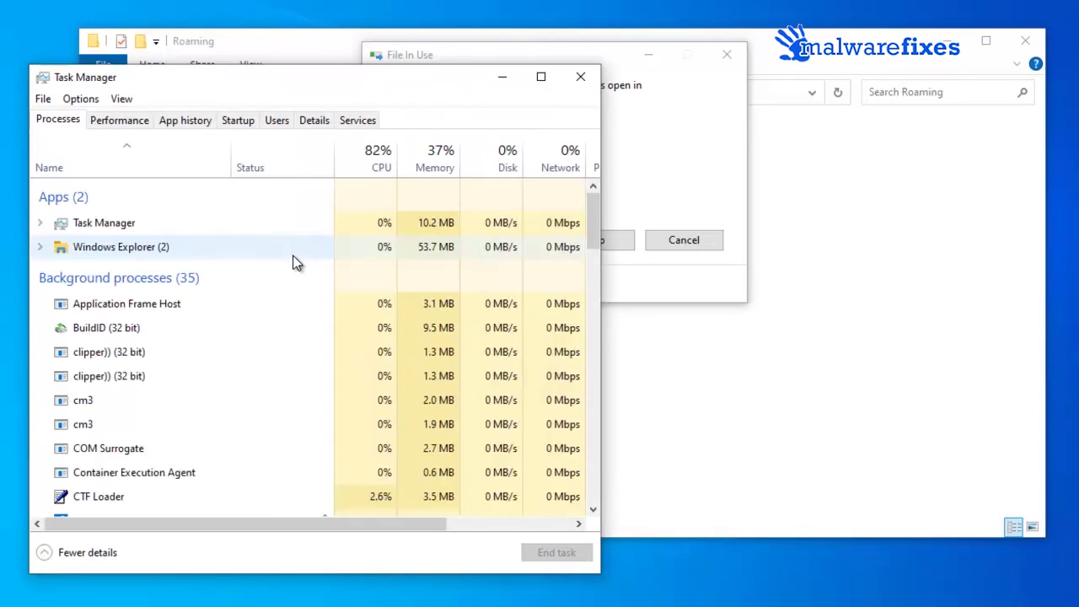
{"action": "scroll", "coordinate": [231, 307], "scroll_direction": "down", "scroll_amount": 1}
{"action": "scroll", "coordinate": [230, 301], "scroll_direction": "down", "scroll_amount": 2}
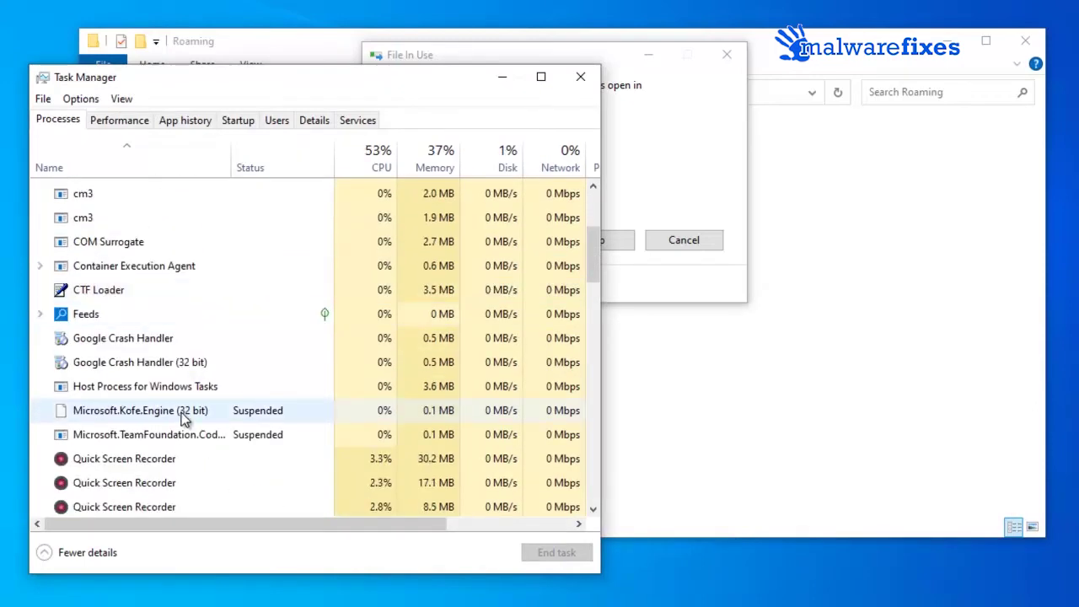
{"action": "scroll", "coordinate": [180, 409], "scroll_direction": "down", "scroll_amount": 2}
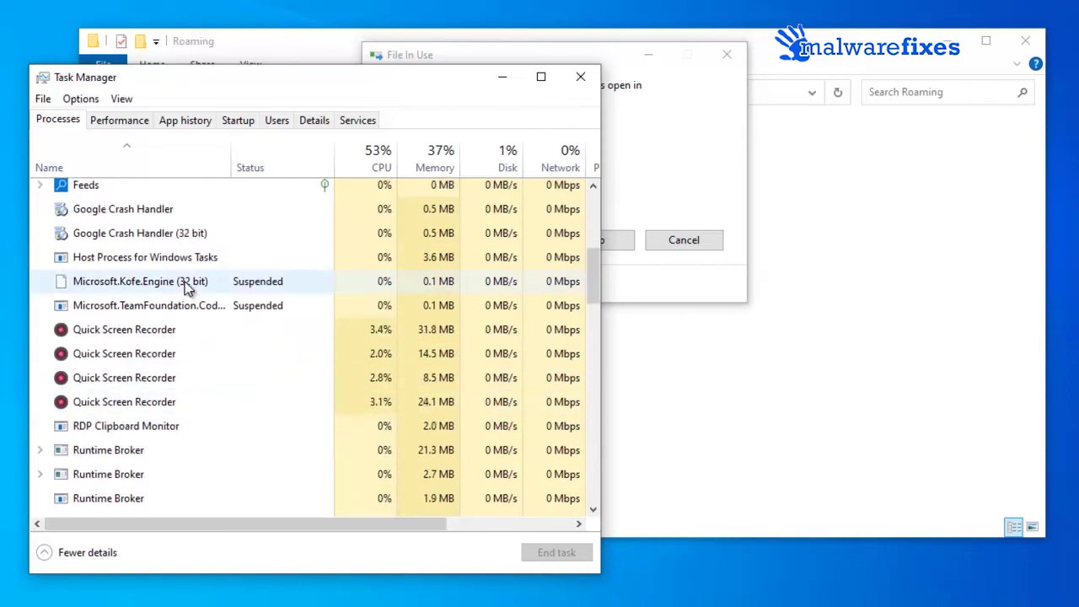
{"action": "right_click", "coordinate": [185, 282]}
{"action": "left_click", "coordinate": [201, 291]}
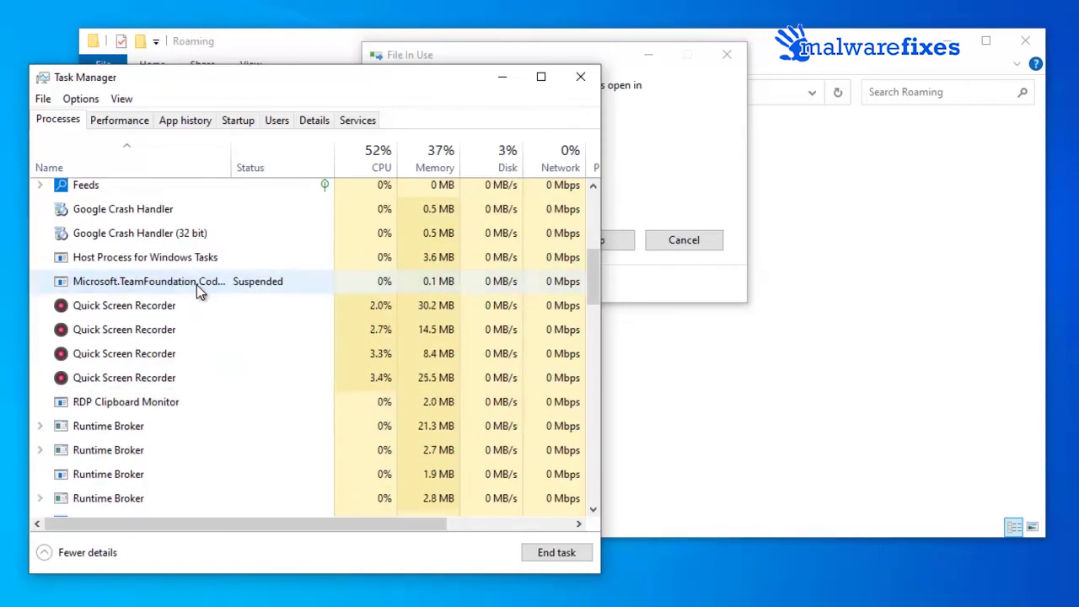
Retry deleting the locked screen saver file 4116460 and close Task Manager
{"action": "left_click", "coordinate": [642, 175]}
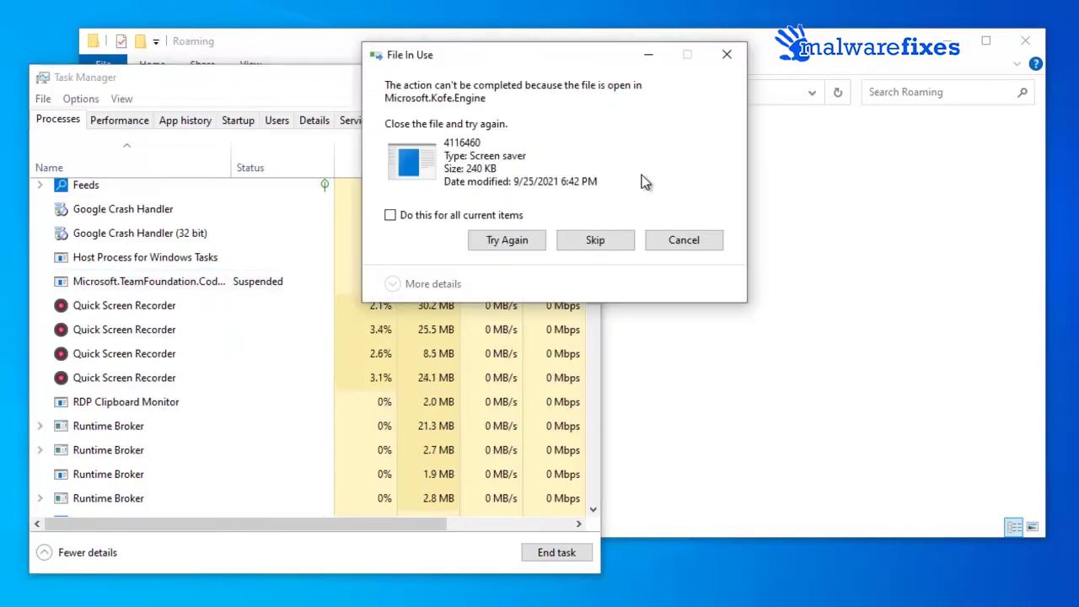
{"action": "left_click", "coordinate": [503, 241]}
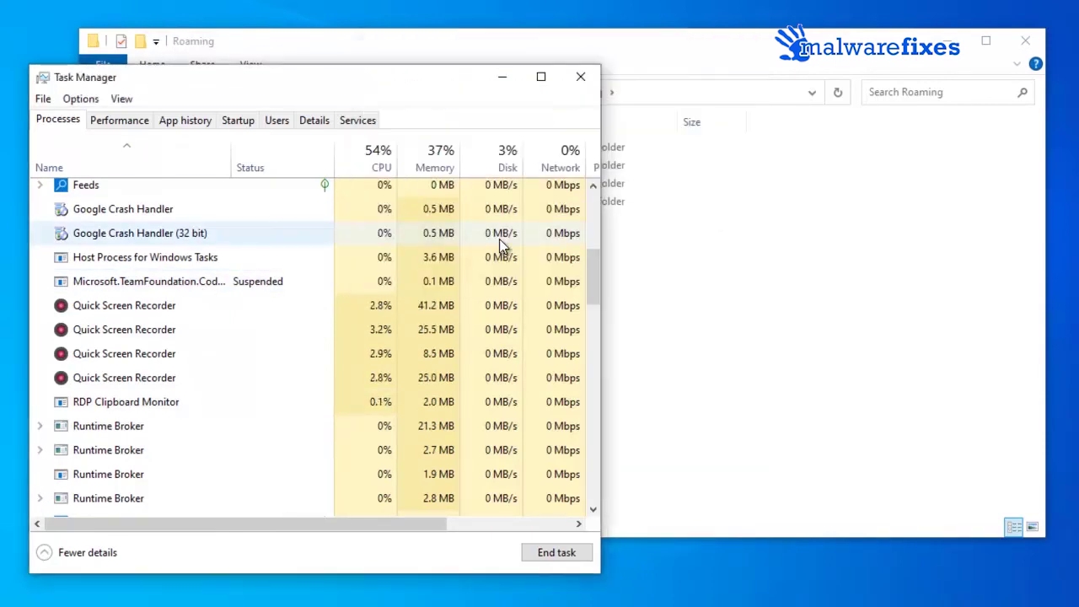
{"action": "left_click", "coordinate": [579, 77]}
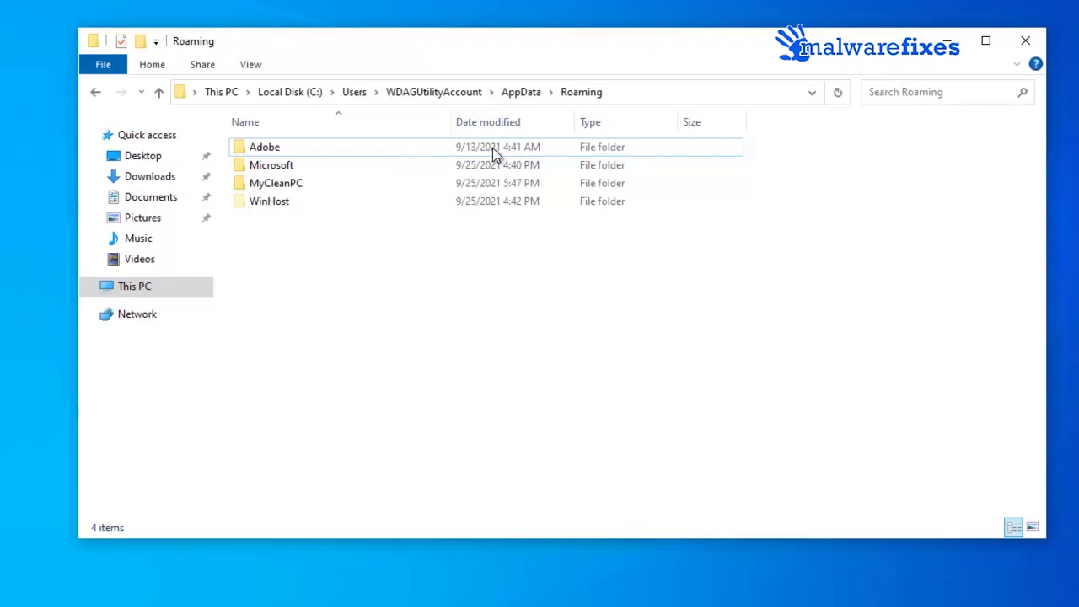
Open the Temp folder under AppData\Local, look through its contents and sort them by type
{"action": "left_click", "coordinate": [520, 92]}
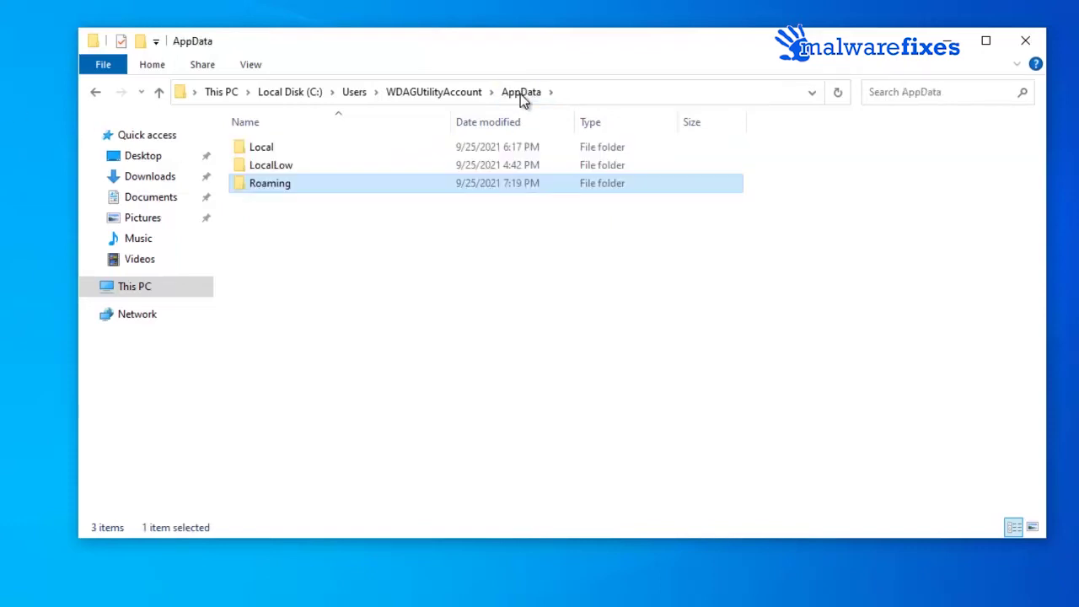
{"action": "double_click", "coordinate": [275, 149]}
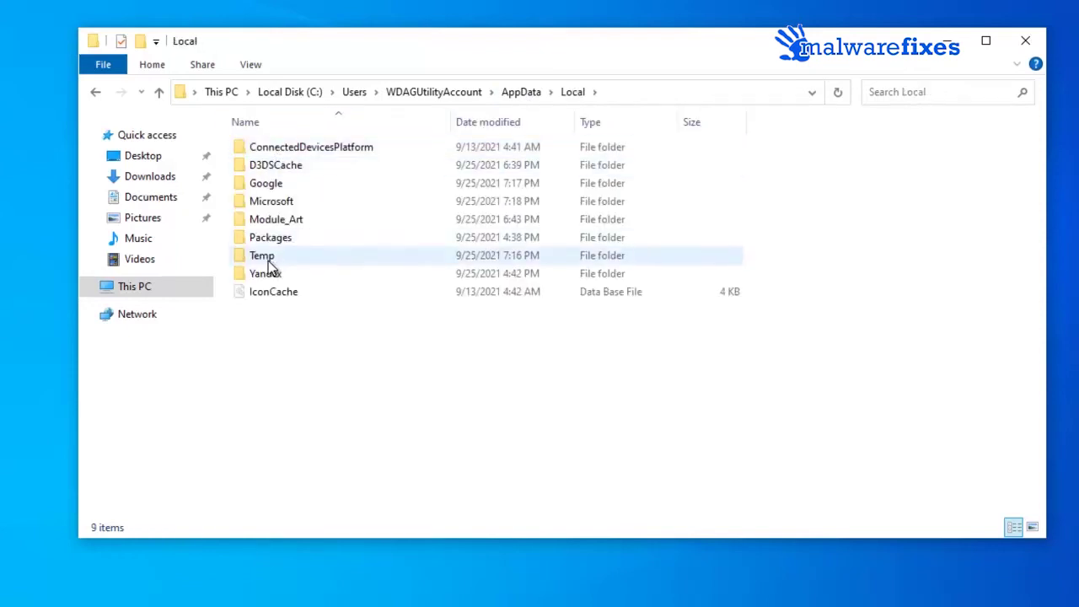
{"action": "double_click", "coordinate": [268, 257]}
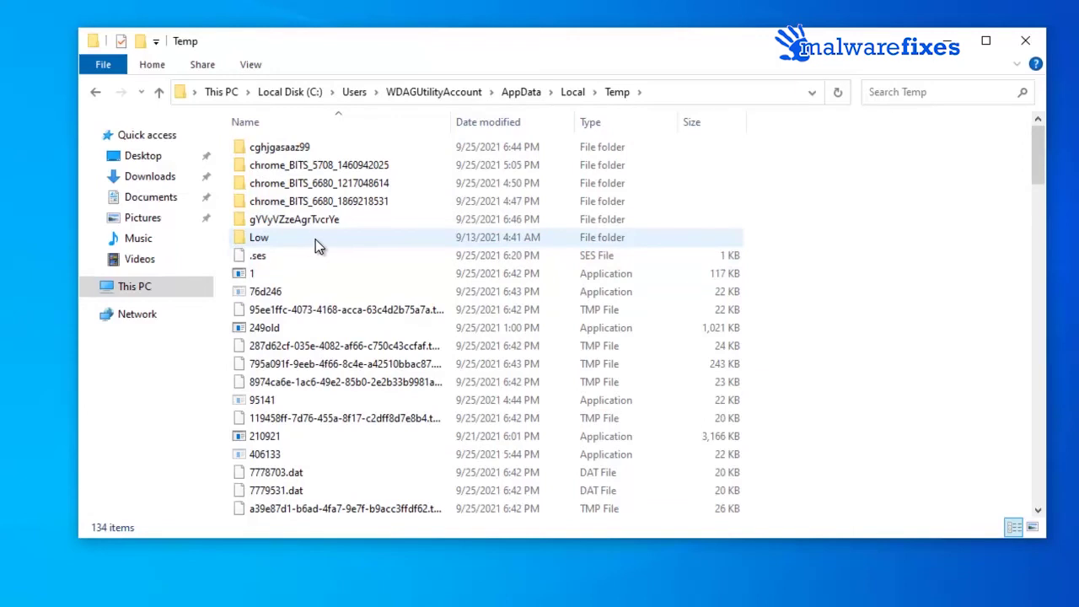
{"action": "scroll", "coordinate": [333, 350], "scroll_direction": "down", "scroll_amount": 1}
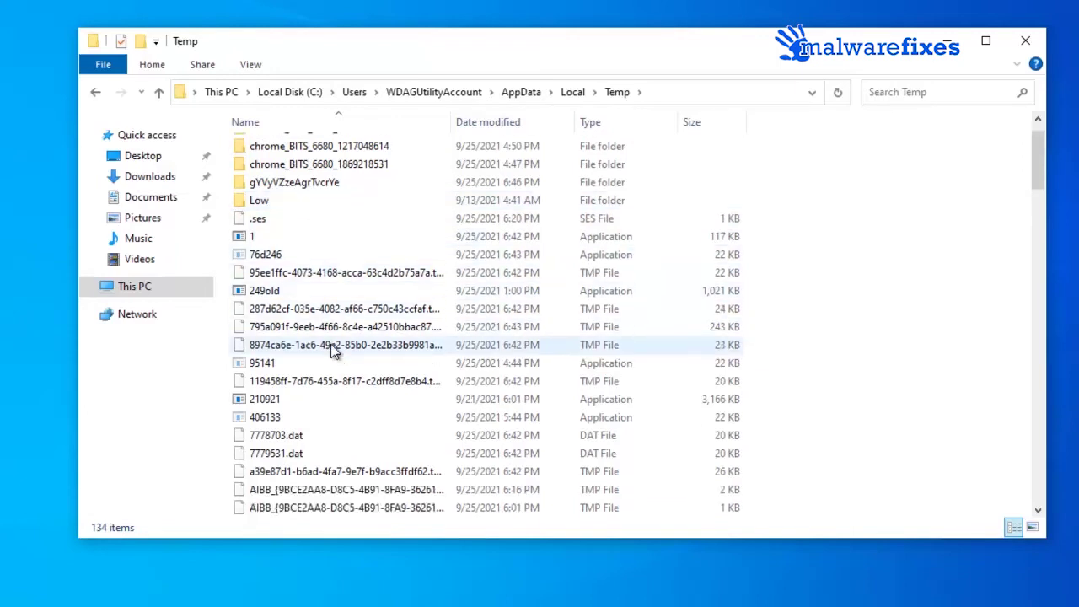
{"action": "scroll", "coordinate": [333, 350], "scroll_direction": "down", "scroll_amount": 4}
{"action": "scroll", "coordinate": [333, 349], "scroll_direction": "down", "scroll_amount": 1}
{"action": "scroll", "coordinate": [377, 334], "scroll_direction": "up", "scroll_amount": 1}
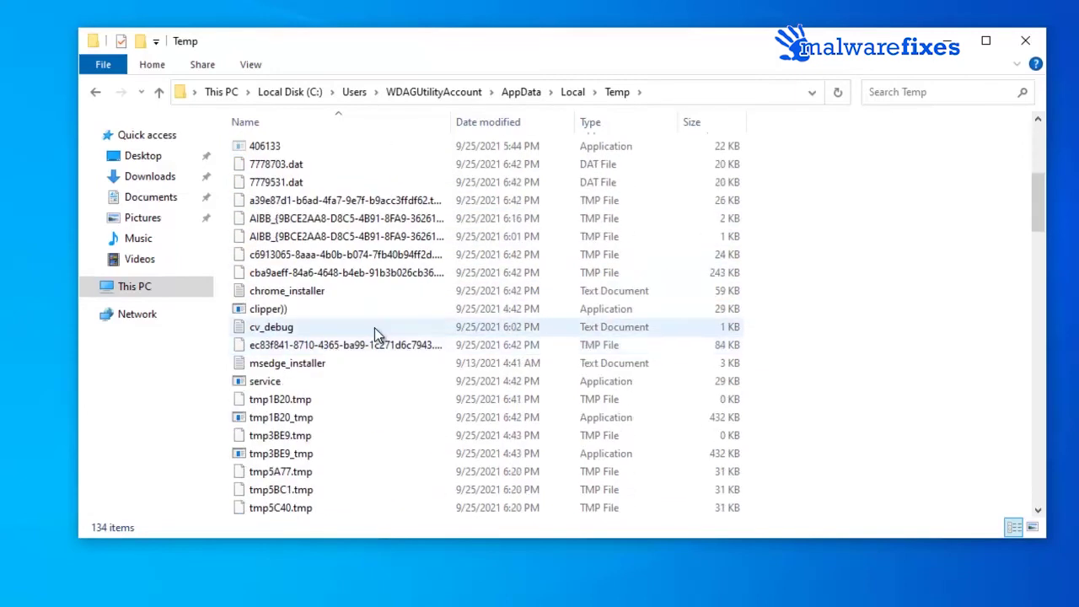
{"action": "scroll", "coordinate": [375, 334], "scroll_direction": "up", "scroll_amount": 4}
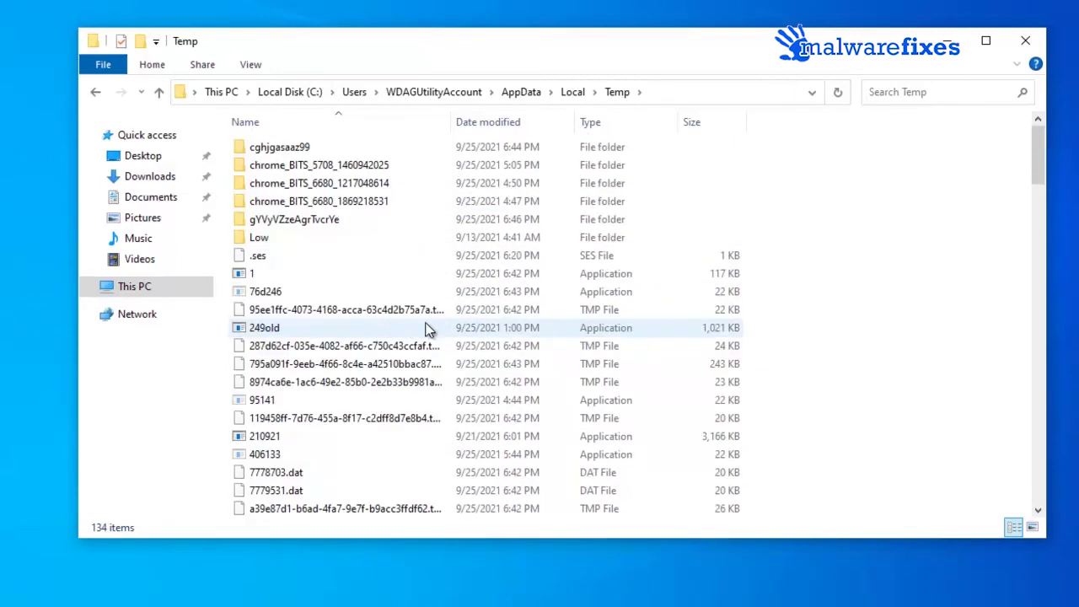
{"action": "left_click", "coordinate": [604, 128]}
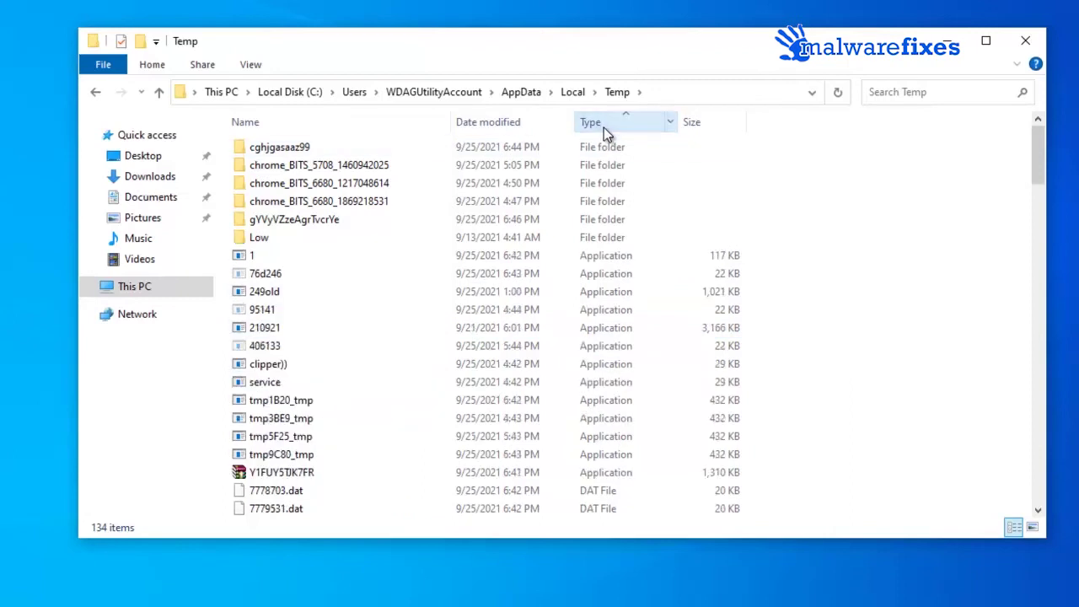
Delete all the application files in the Temp folder, from 1 through Y1FUY5TJK7FR
{"action": "left_click", "coordinate": [269, 254]}
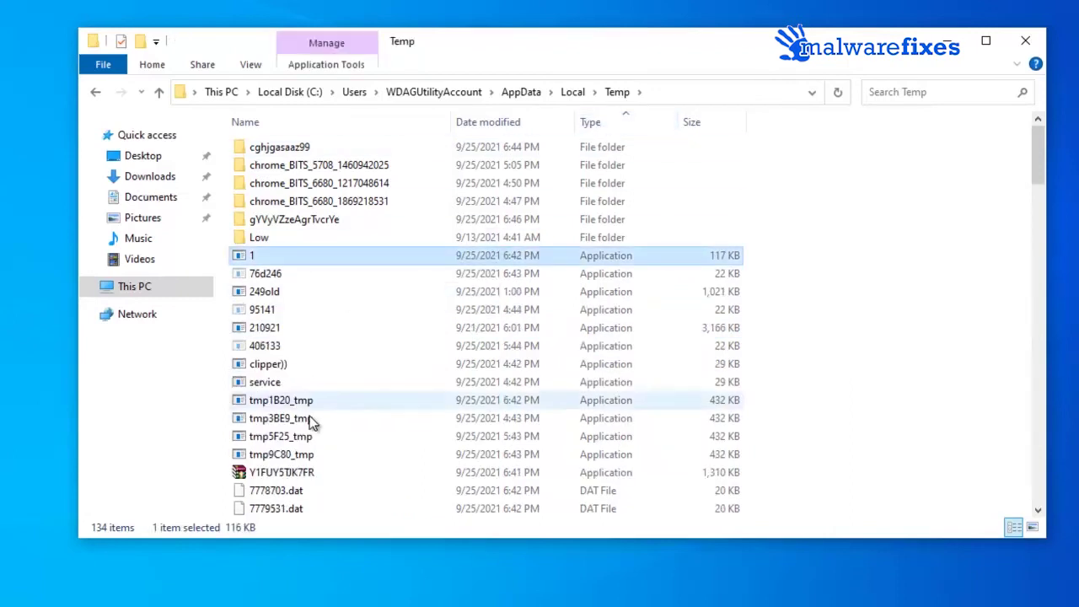
{"action": "left_click", "coordinate": [296, 474], "text": "shift"}
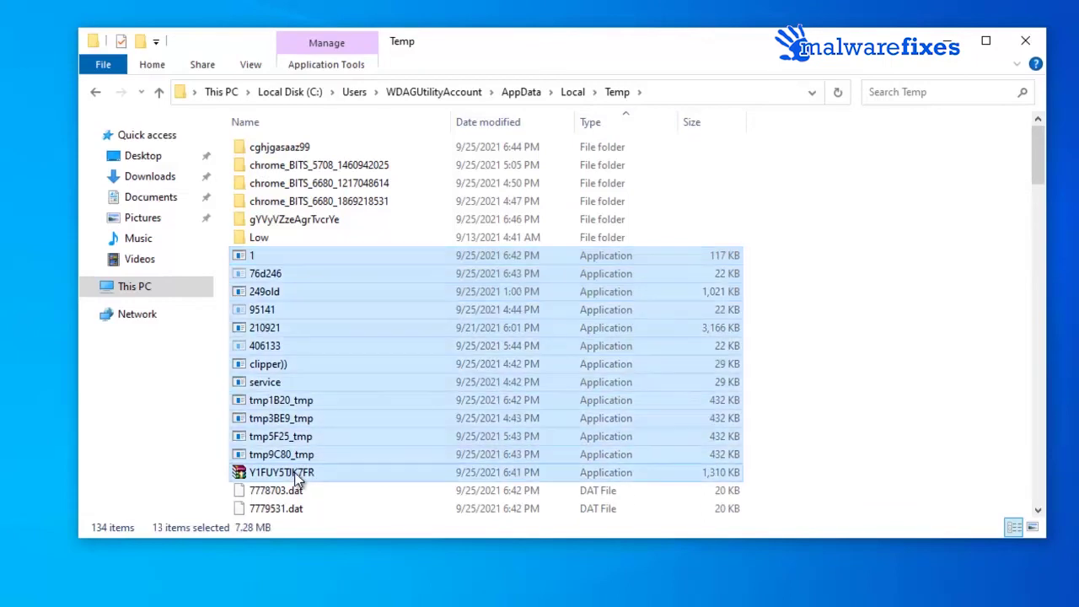
{"action": "right_click", "coordinate": [330, 268]}
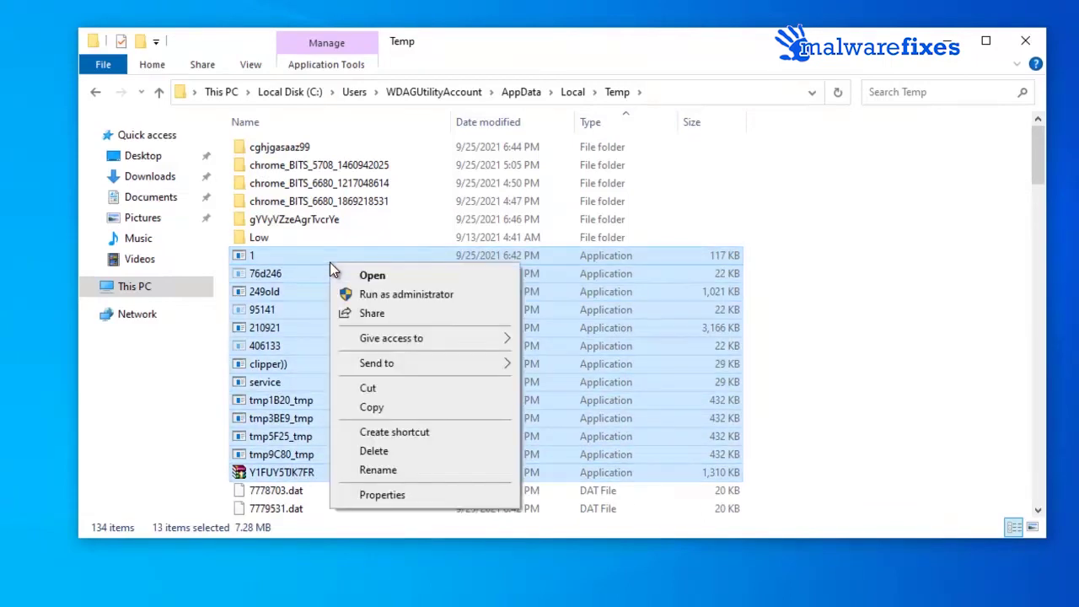
{"action": "left_click", "coordinate": [370, 451]}
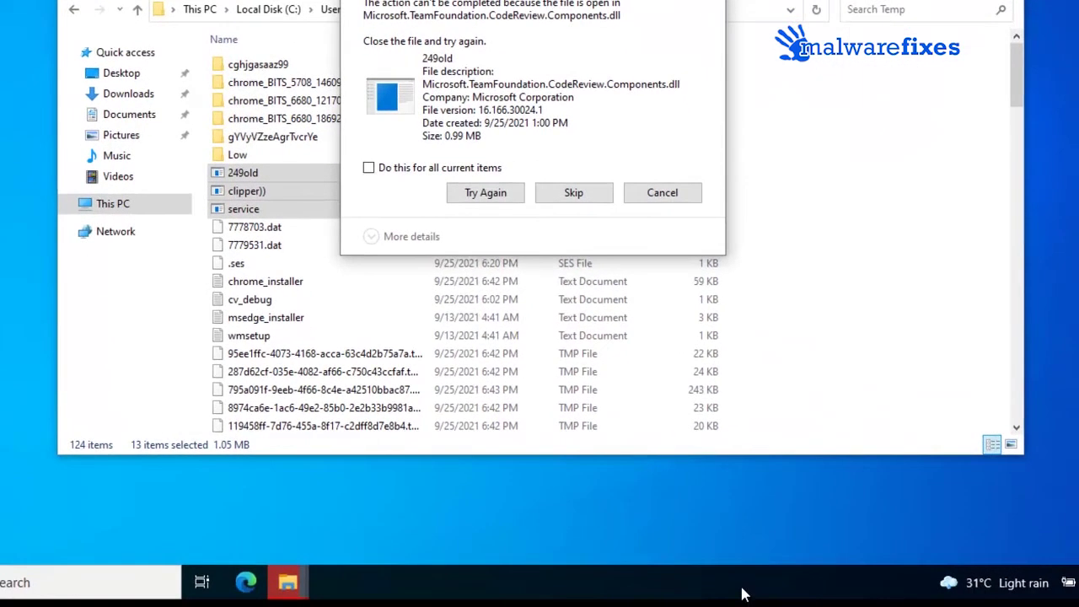
Reopen Task Manager, end the suspended Microsoft.TeamFoundation.CodeReview process locking 249old and retry deleting that file
{"action": "right_click", "coordinate": [742, 594]}
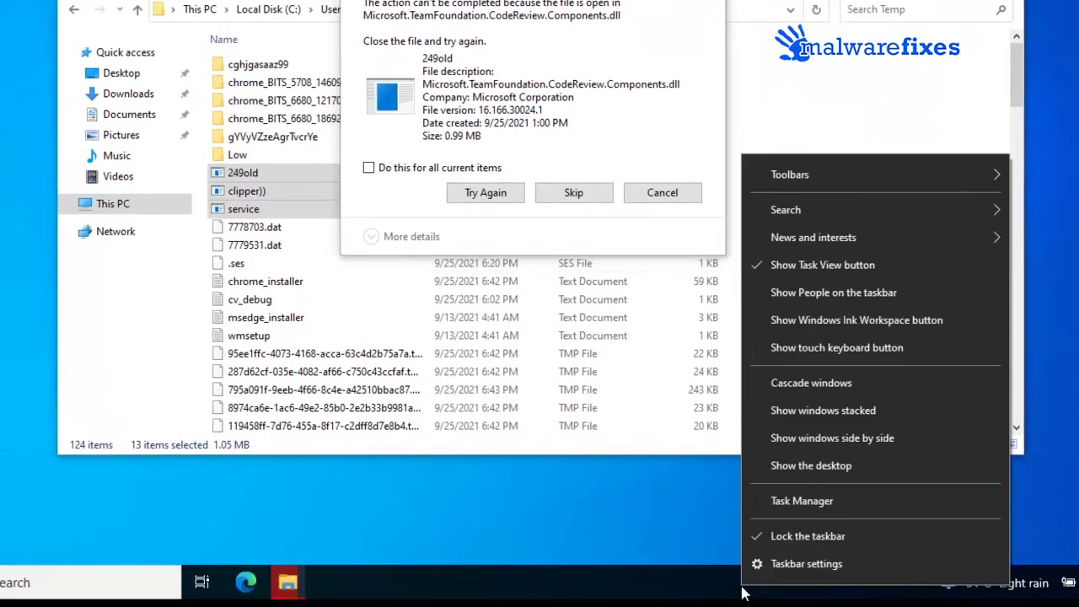
{"action": "left_click", "coordinate": [783, 498]}
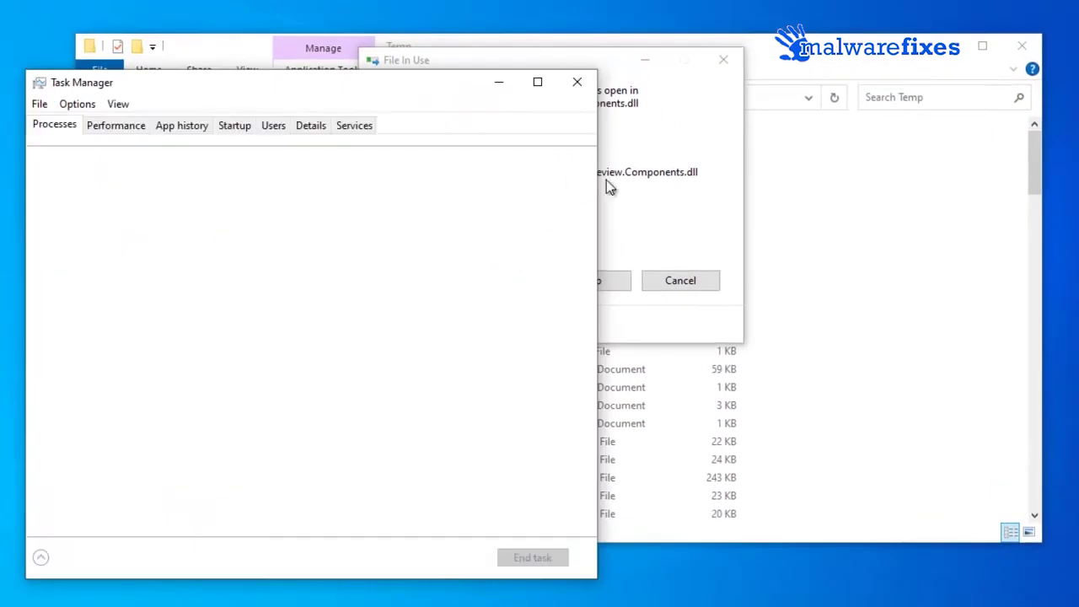
{"action": "left_click", "coordinate": [641, 176]}
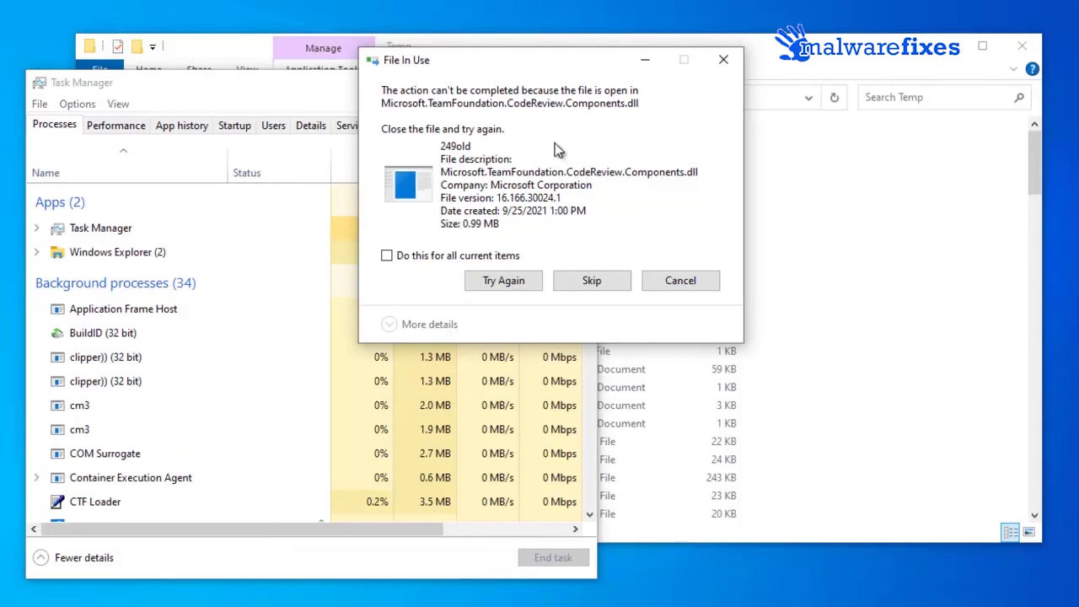
{"action": "scroll", "coordinate": [168, 396], "scroll_direction": "down", "scroll_amount": 3}
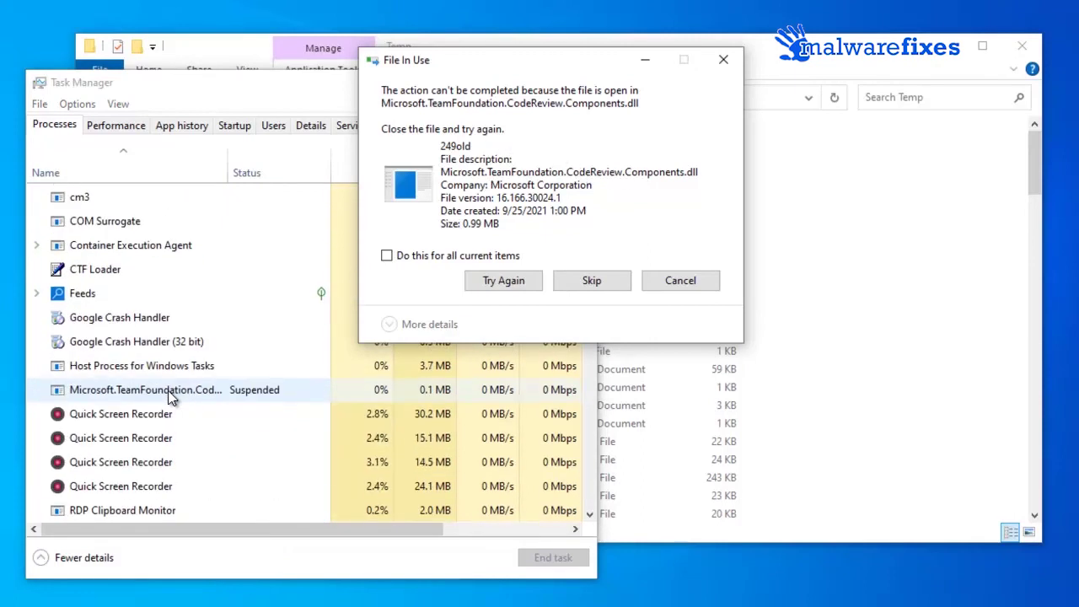
{"action": "right_click", "coordinate": [154, 390]}
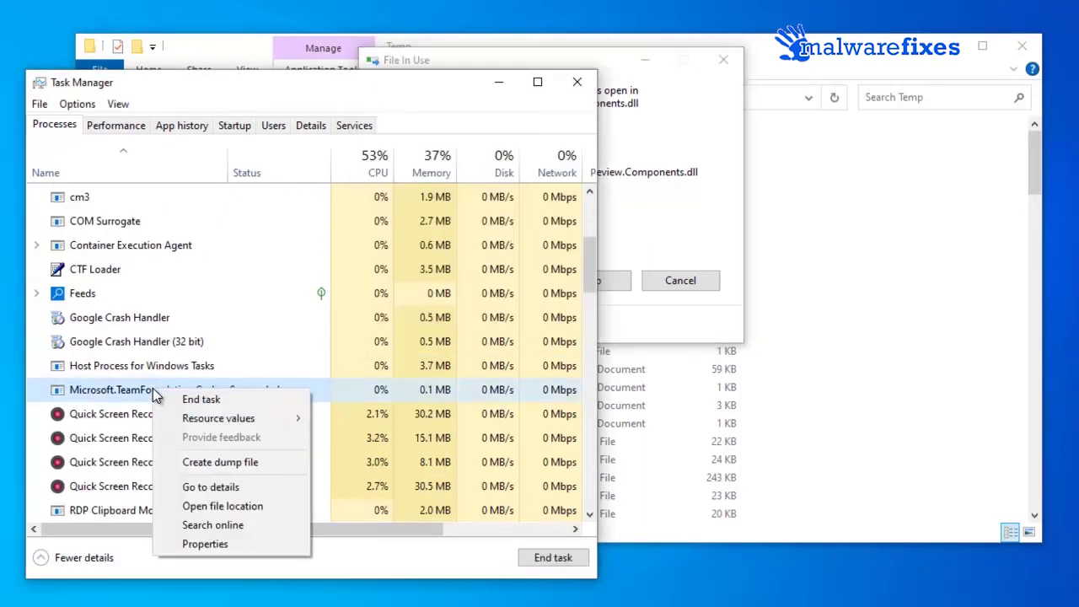
{"action": "left_click", "coordinate": [173, 401]}
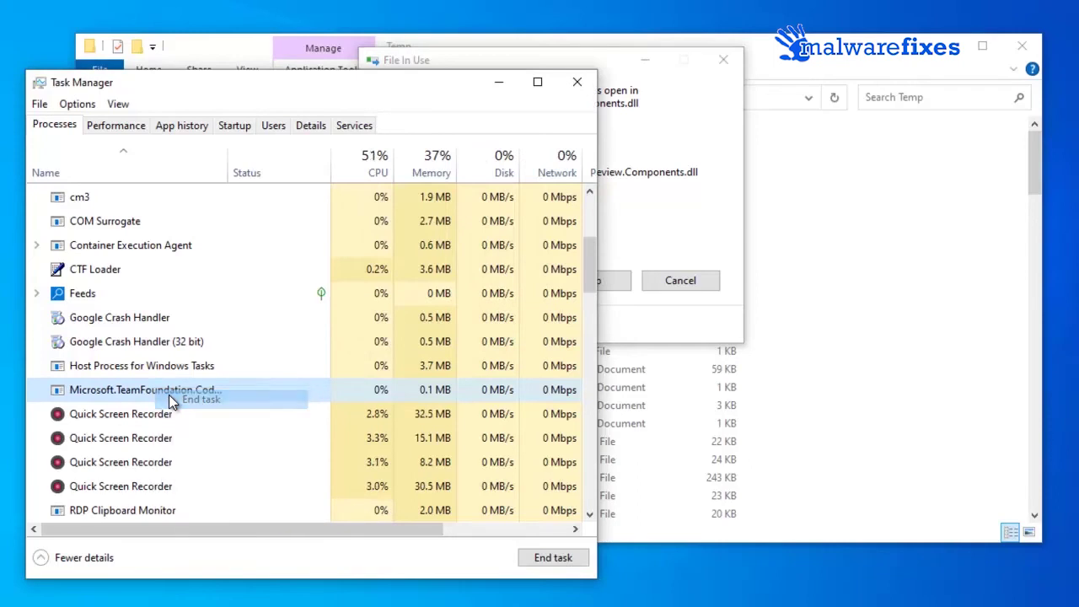
{"action": "left_click", "coordinate": [648, 224]}
{"action": "left_click", "coordinate": [438, 282]}
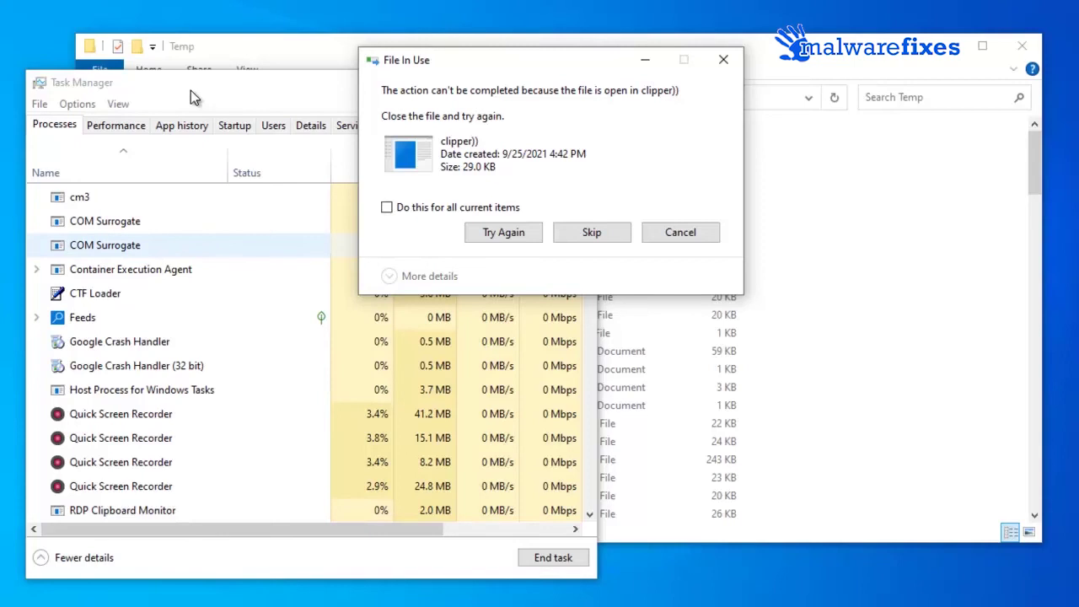
End both clipper)) (32 bit) processes in Task Manager and retry deleting the clipper)) file
{"action": "scroll", "coordinate": [288, 470], "scroll_direction": "up", "scroll_amount": 1}
{"action": "left_click", "coordinate": [308, 556]}
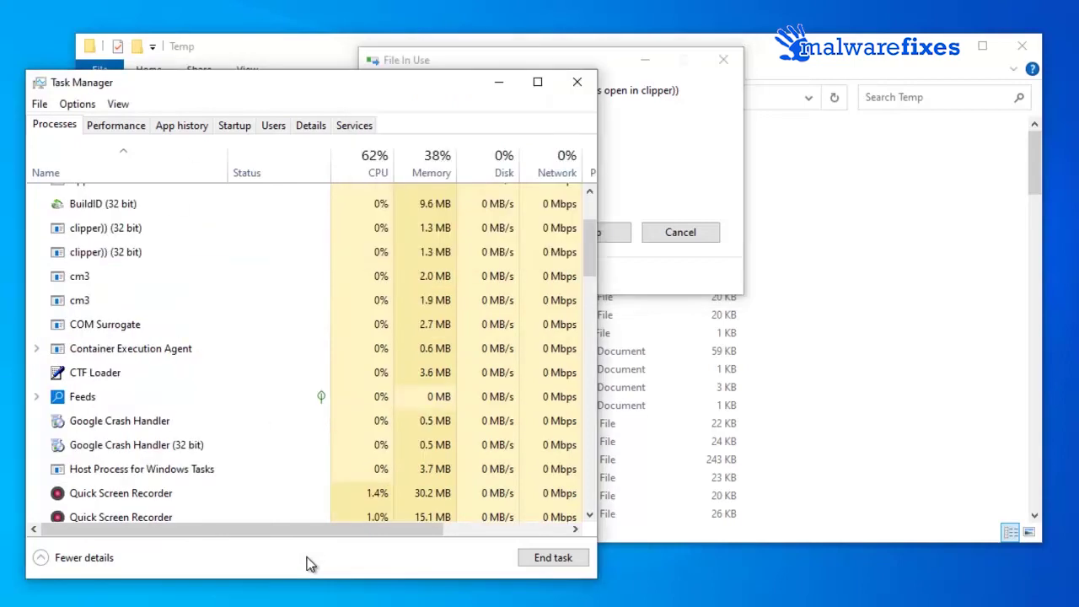
{"action": "right_click", "coordinate": [122, 223]}
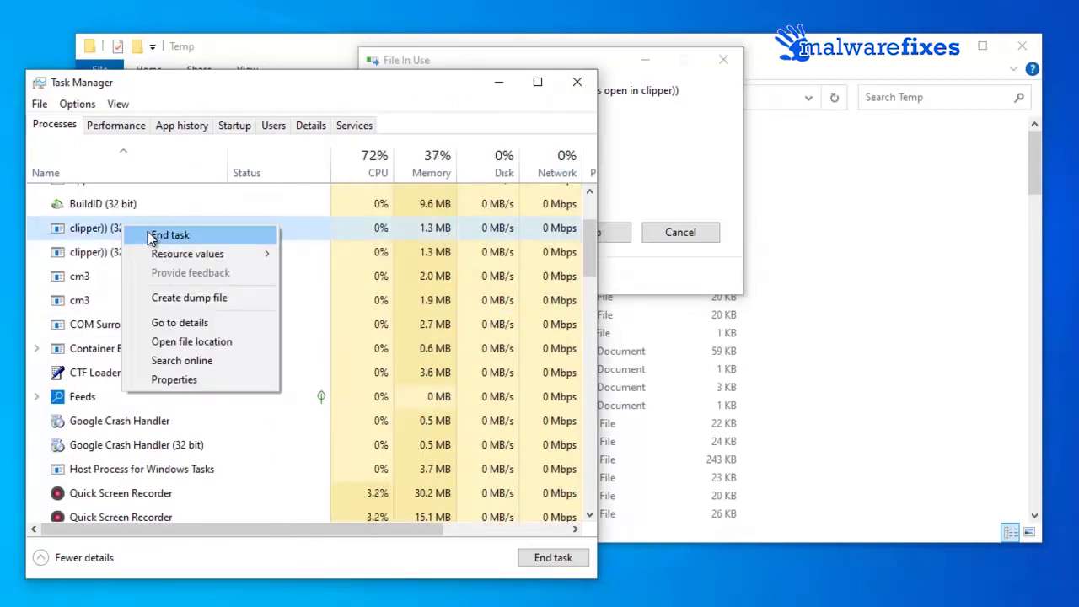
{"action": "left_click", "coordinate": [147, 233]}
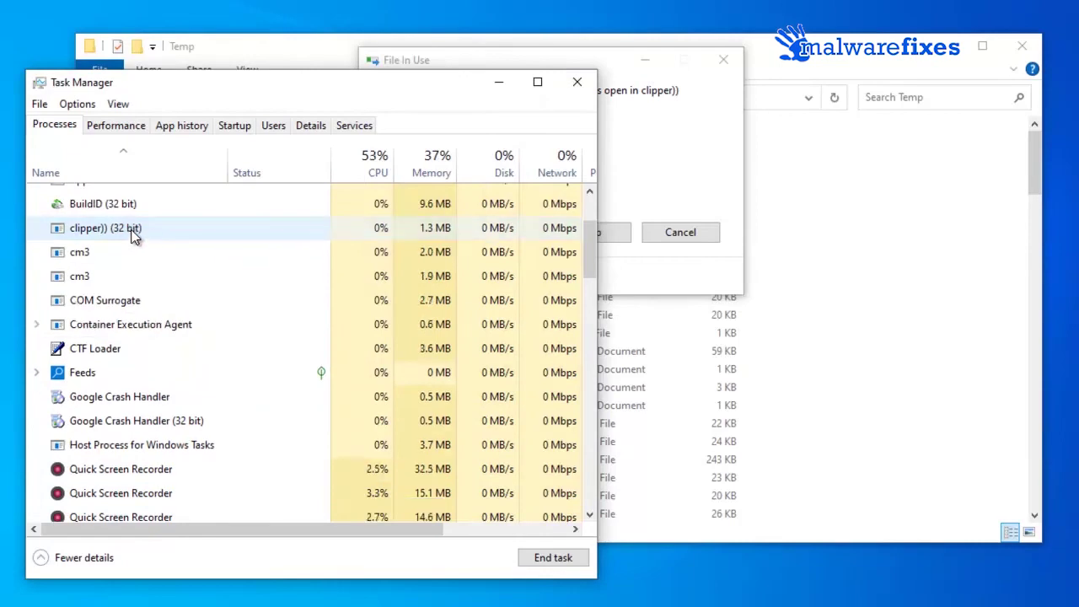
{"action": "right_click", "coordinate": [148, 232]}
{"action": "left_click", "coordinate": [158, 238]}
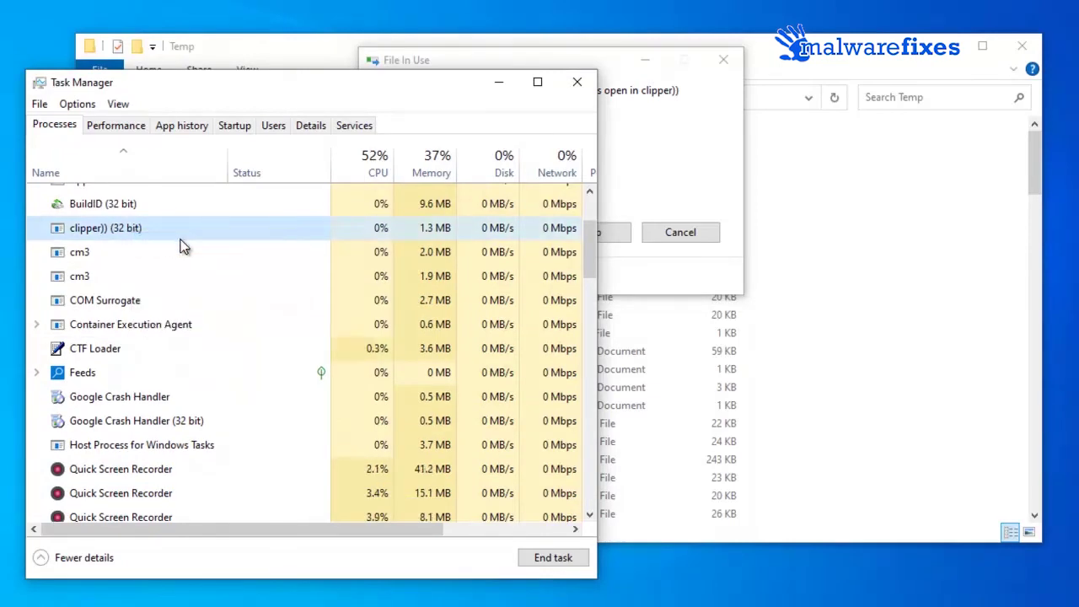
{"action": "left_click", "coordinate": [634, 179]}
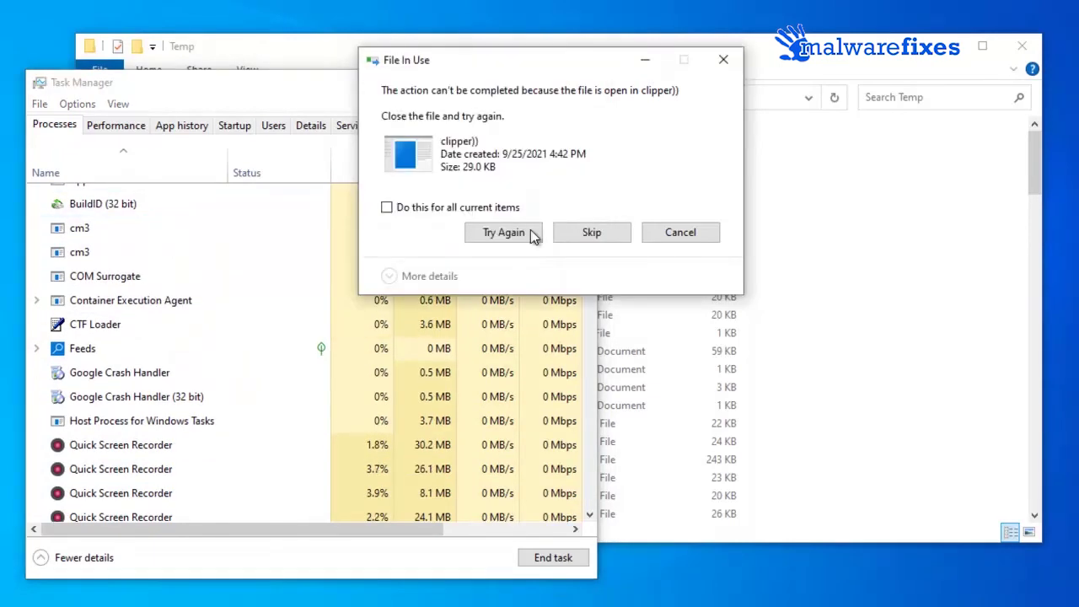
{"action": "left_click", "coordinate": [510, 241]}
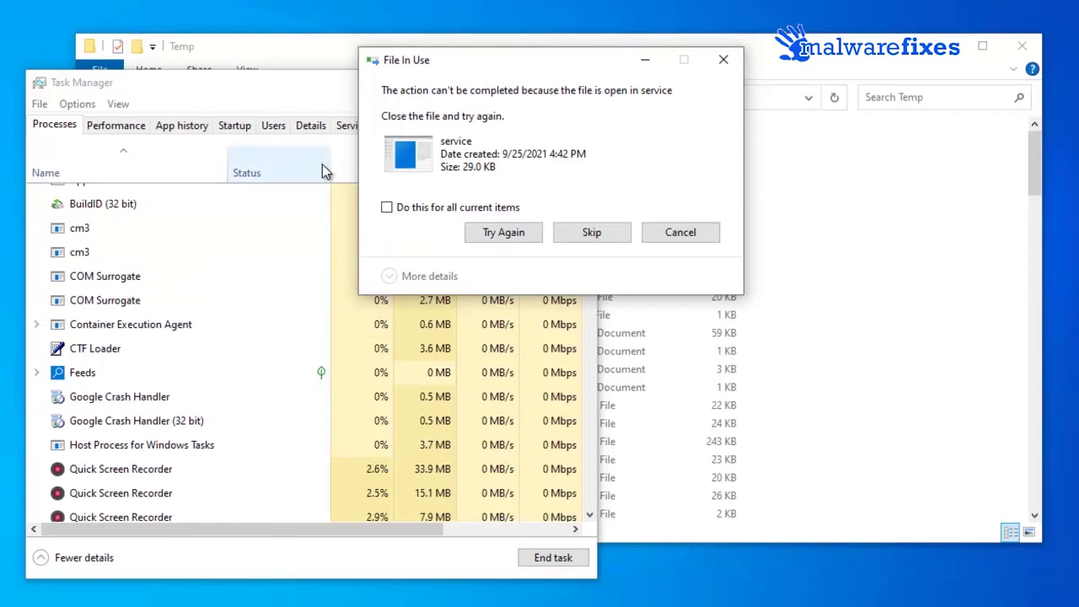
End the service (32 bit) process in Task Manager and retry deleting the service file
{"action": "left_click", "coordinate": [289, 99]}
{"action": "scroll", "coordinate": [155, 396], "scroll_direction": "down", "scroll_amount": 5}
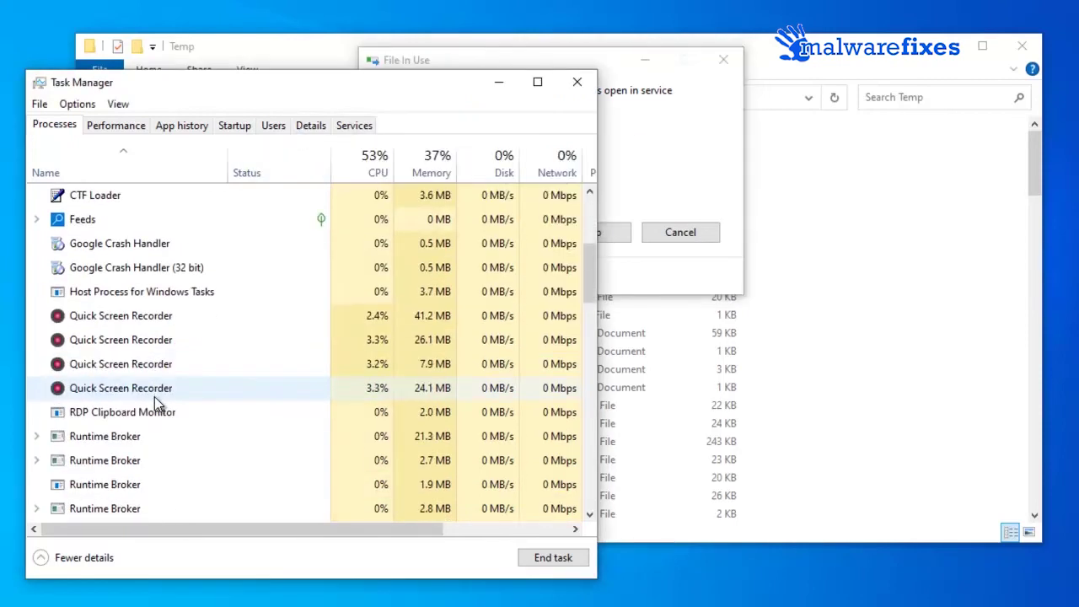
{"action": "scroll", "coordinate": [155, 403], "scroll_direction": "down", "scroll_amount": 2}
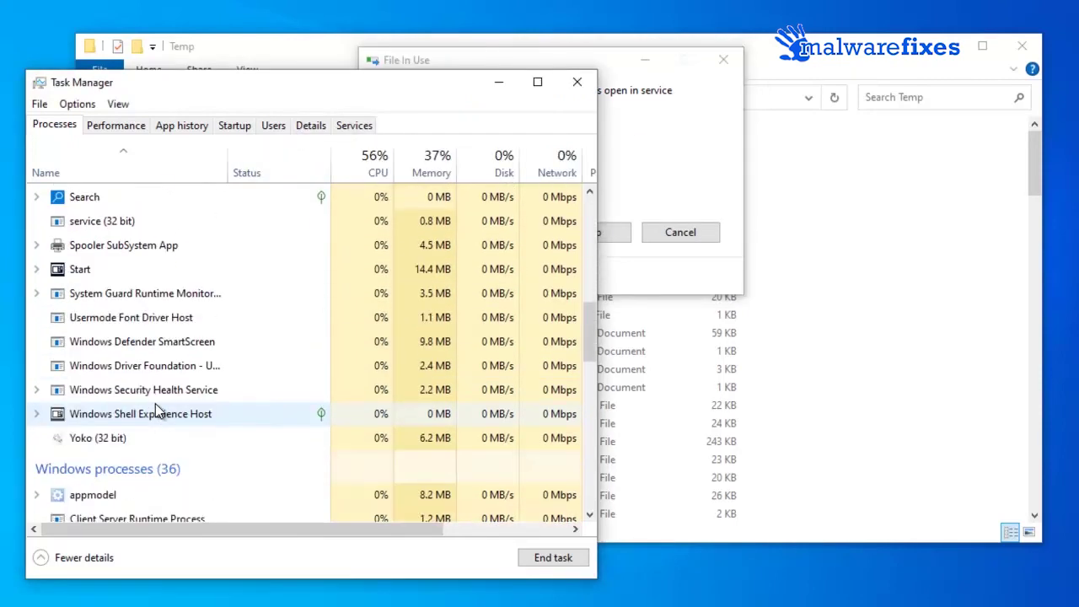
{"action": "scroll", "coordinate": [155, 403], "scroll_direction": "up", "scroll_amount": 1}
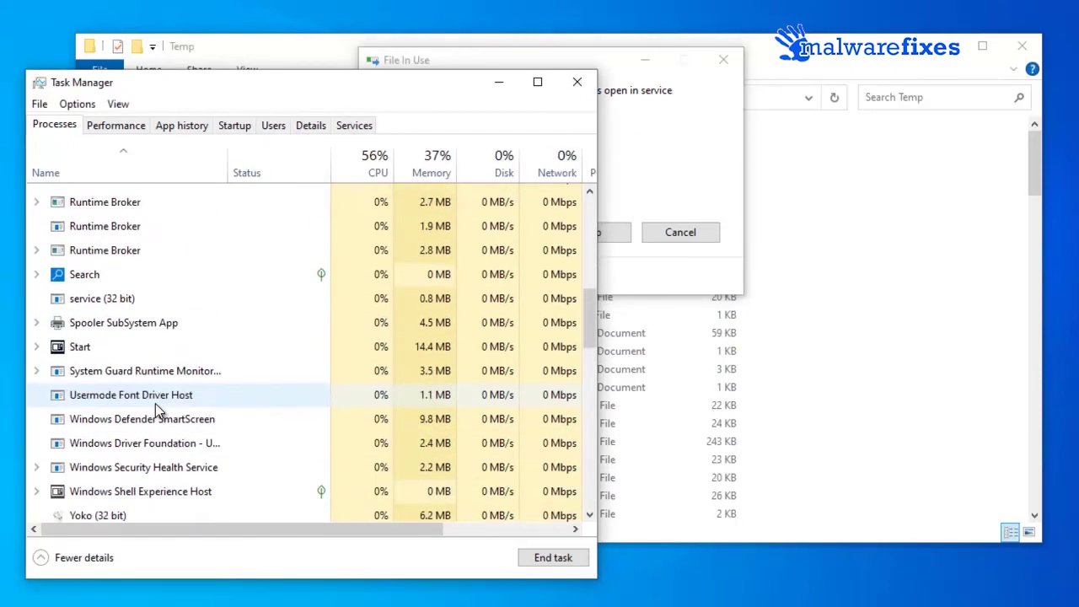
{"action": "right_click", "coordinate": [122, 299]}
{"action": "left_click", "coordinate": [140, 310]}
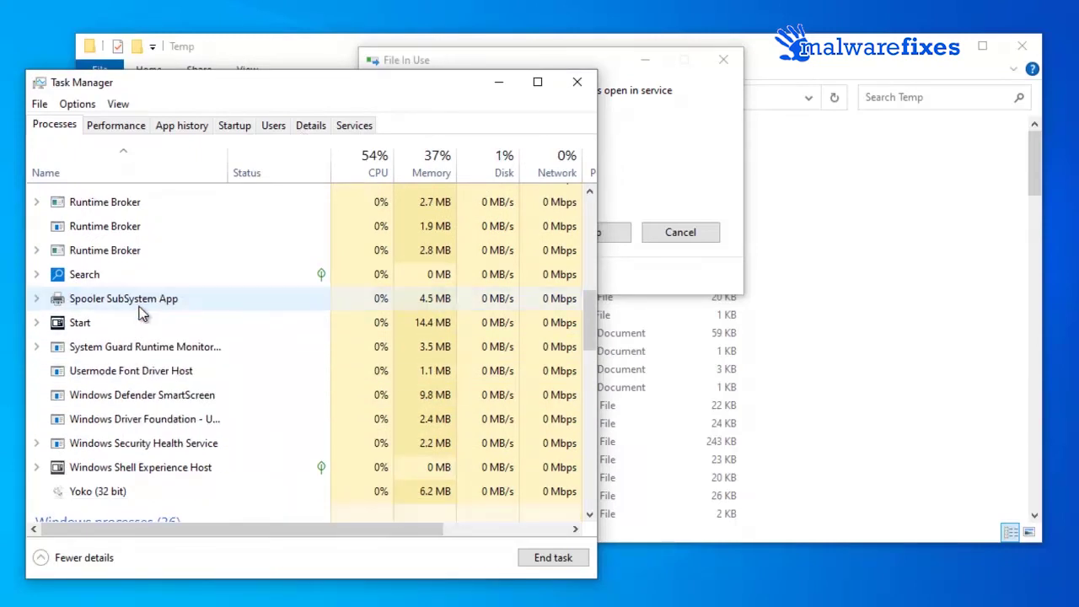
{"action": "left_click", "coordinate": [645, 167]}
{"action": "left_click", "coordinate": [520, 235]}
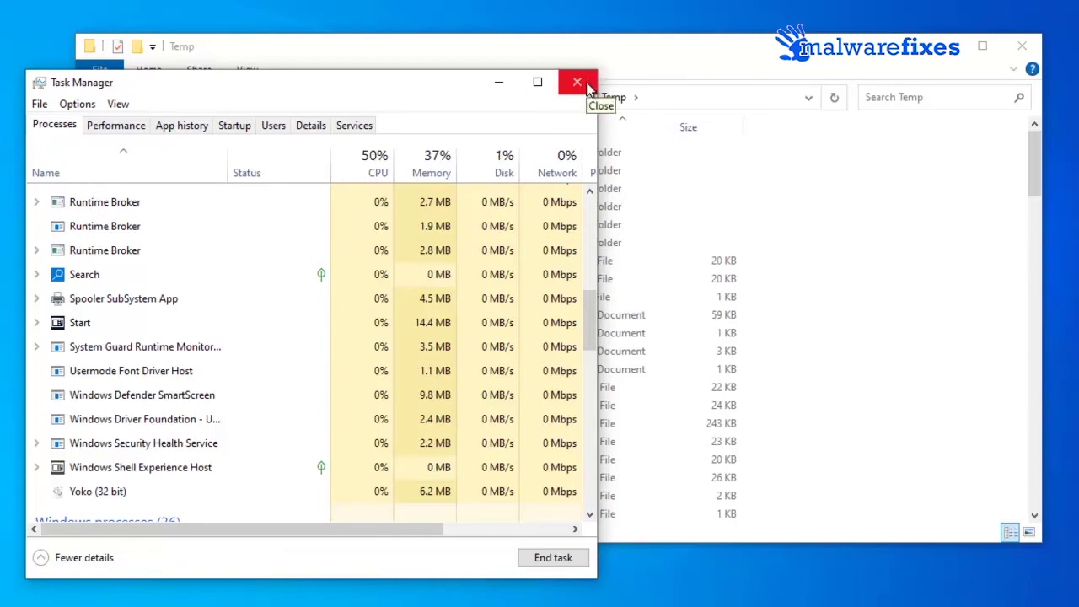
Return to the File Explorer window and open the LocalLow folder under AppData
{"action": "left_click", "coordinate": [608, 53]}
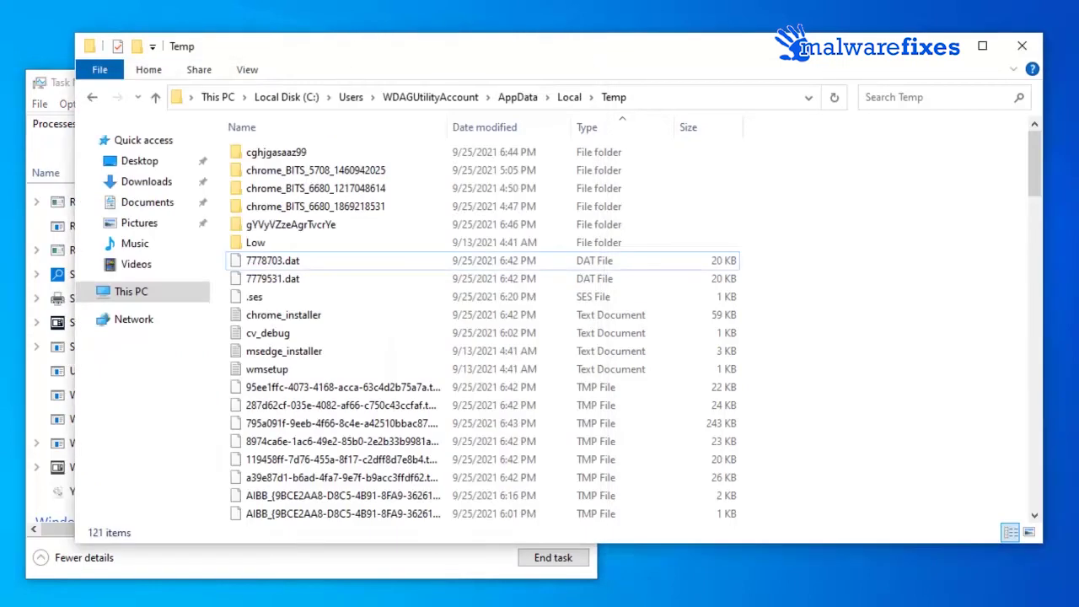
{"action": "left_click", "coordinate": [518, 99]}
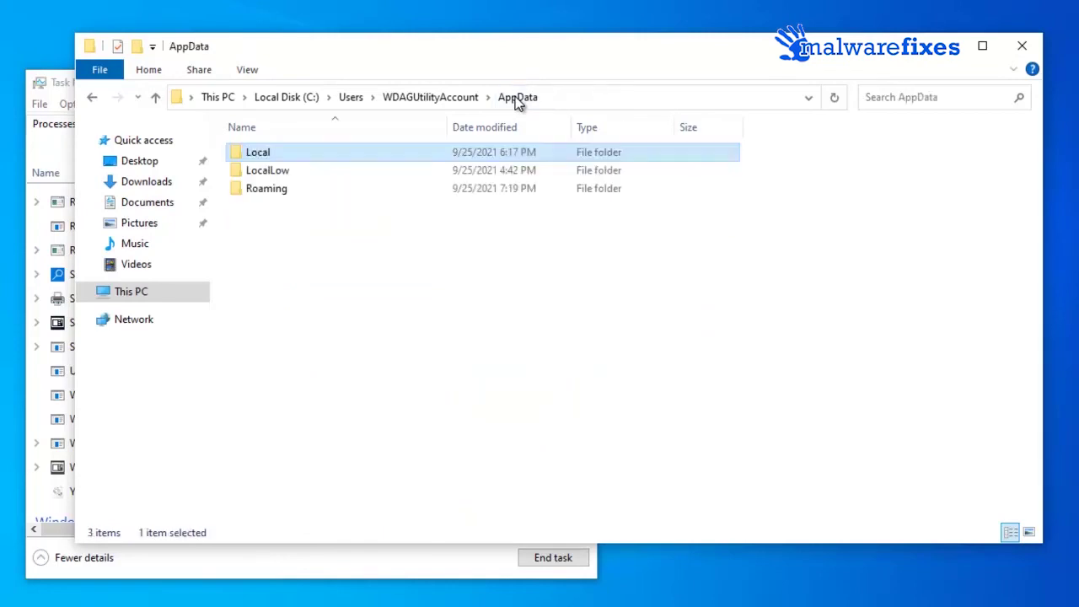
{"action": "double_click", "coordinate": [278, 173]}
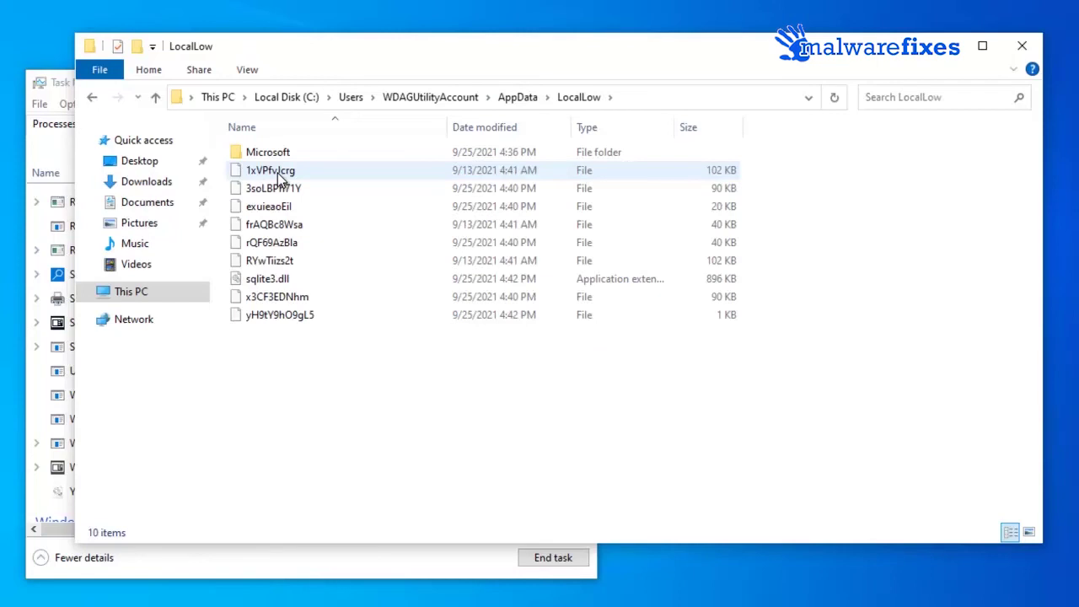
Delete all nine loose files in the LocalLow folder, from 1xVPfvJcrg to yH9tY9hO9gL5, keeping the Microsoft folder
{"action": "left_click", "coordinate": [278, 173]}
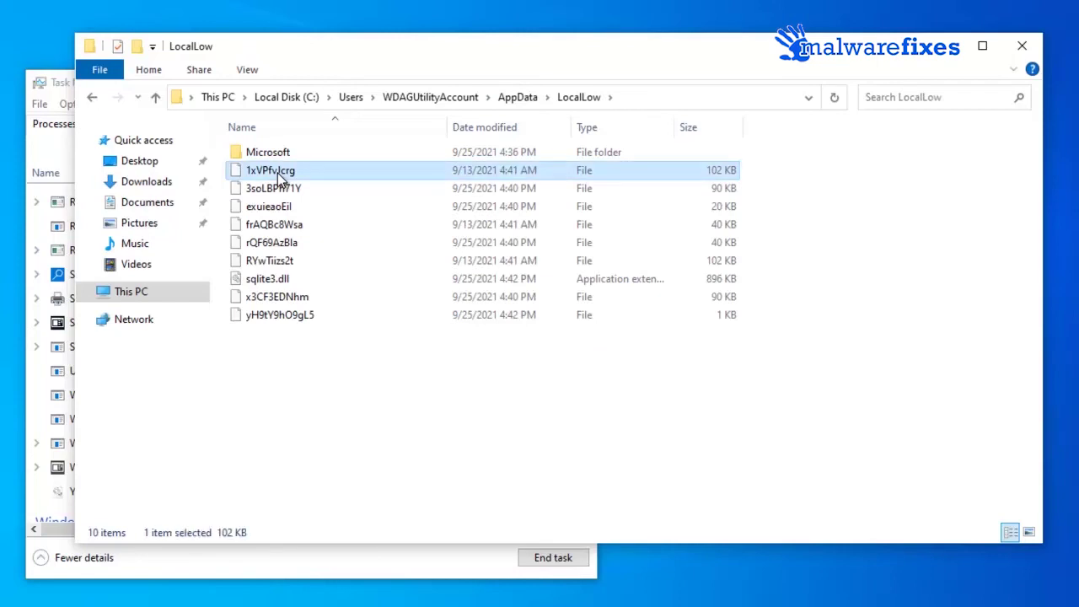
{"action": "left_click", "coordinate": [293, 316], "text": "shift"}
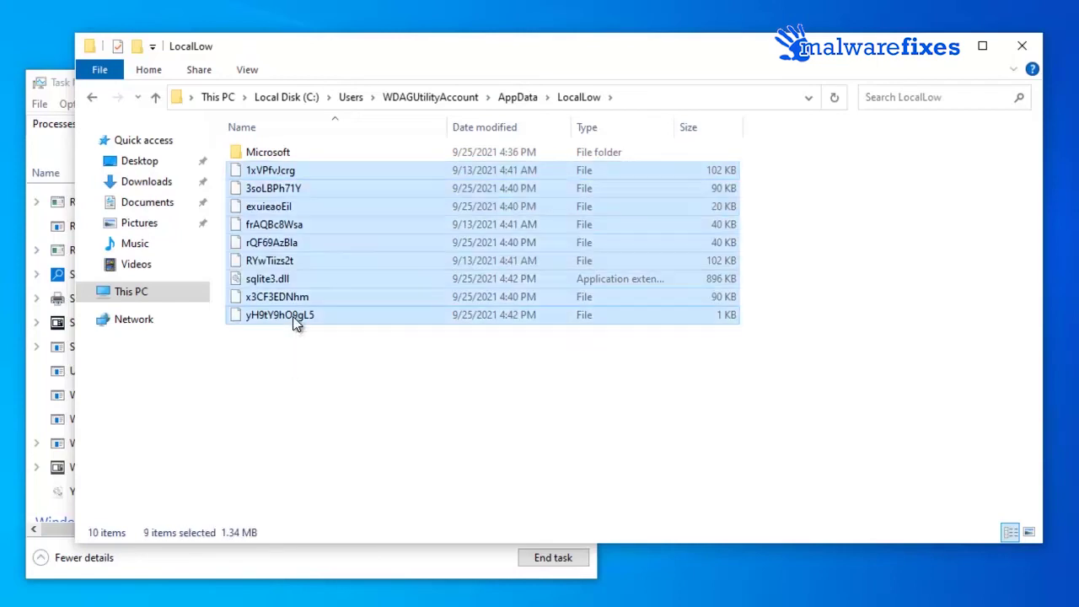
{"action": "right_click", "coordinate": [283, 264]}
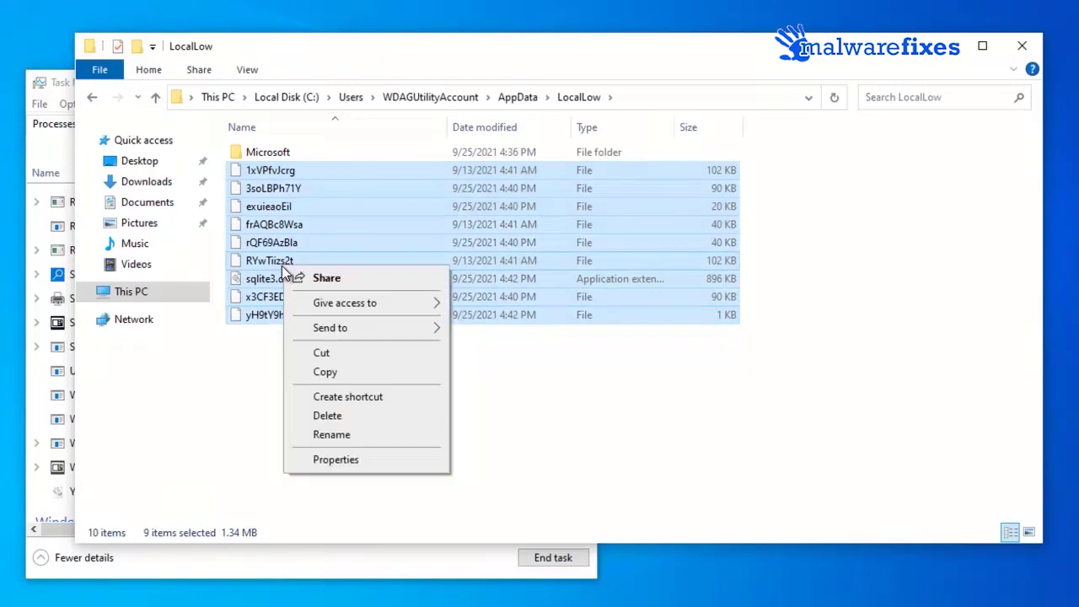
{"action": "left_click", "coordinate": [328, 416]}
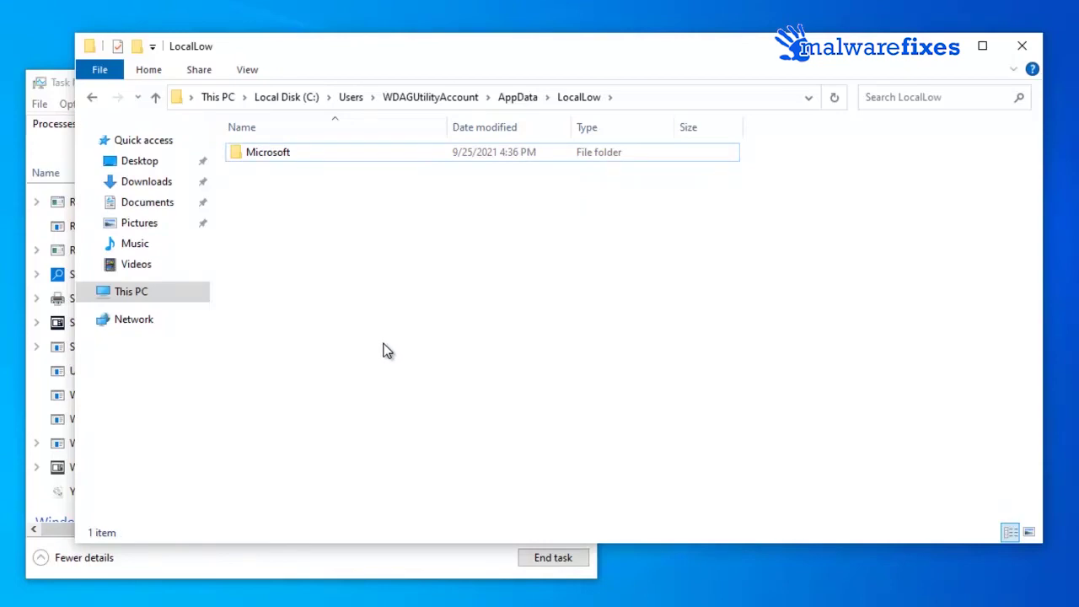
Open the Content folder under LocalLow\Microsoft\CryptnetUrlCache and delete all the files in it
{"action": "double_click", "coordinate": [282, 154]}
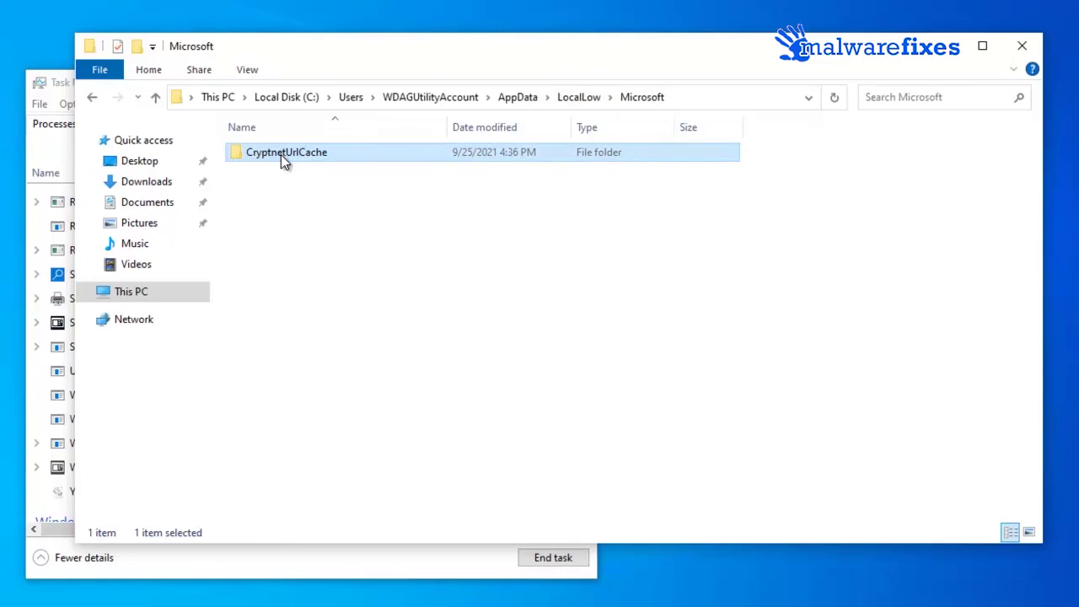
{"action": "double_click", "coordinate": [281, 154]}
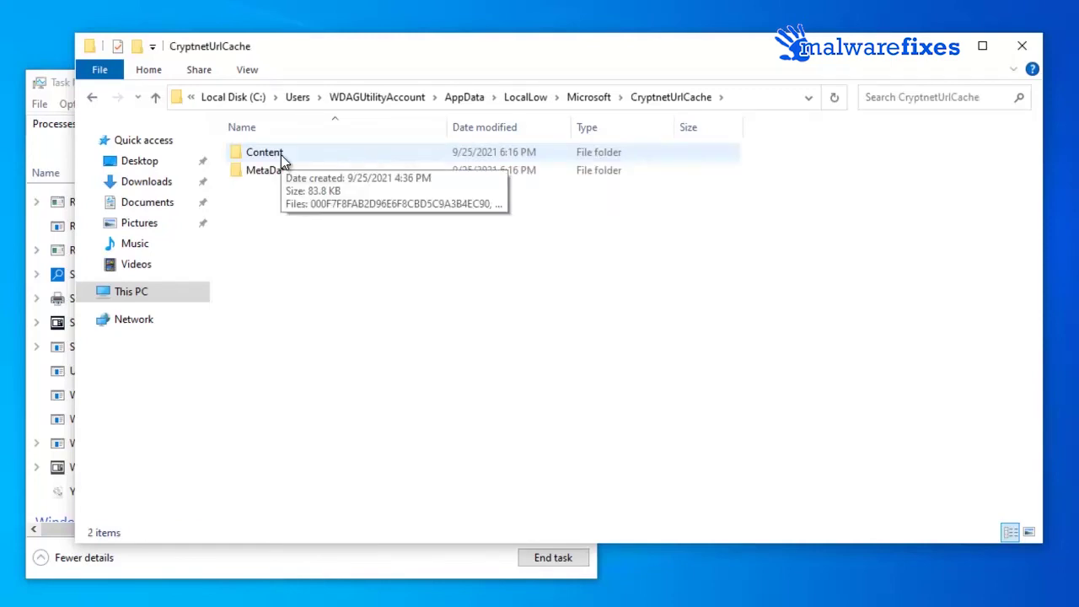
{"action": "double_click", "coordinate": [281, 154]}
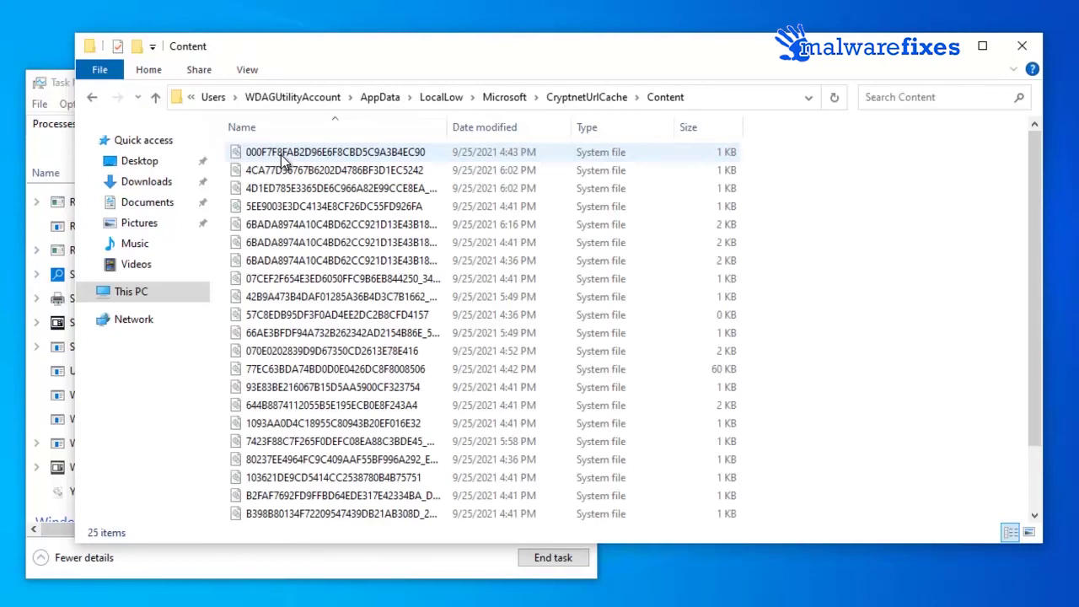
{"action": "scroll", "coordinate": [332, 227], "scroll_direction": "down", "scroll_amount": 2}
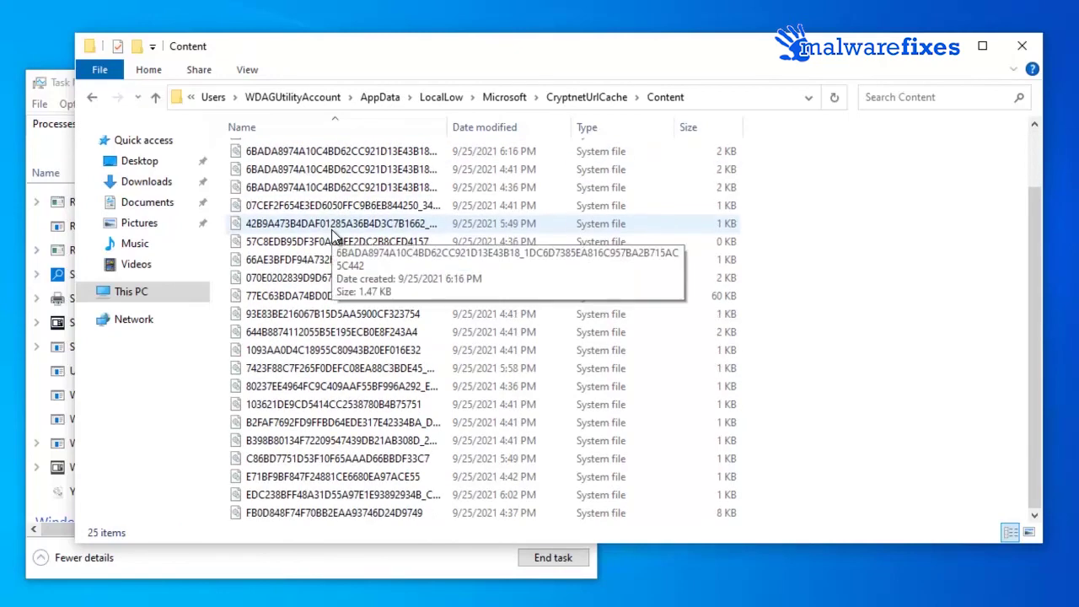
{"action": "scroll", "coordinate": [333, 236], "scroll_direction": "up", "scroll_amount": 2}
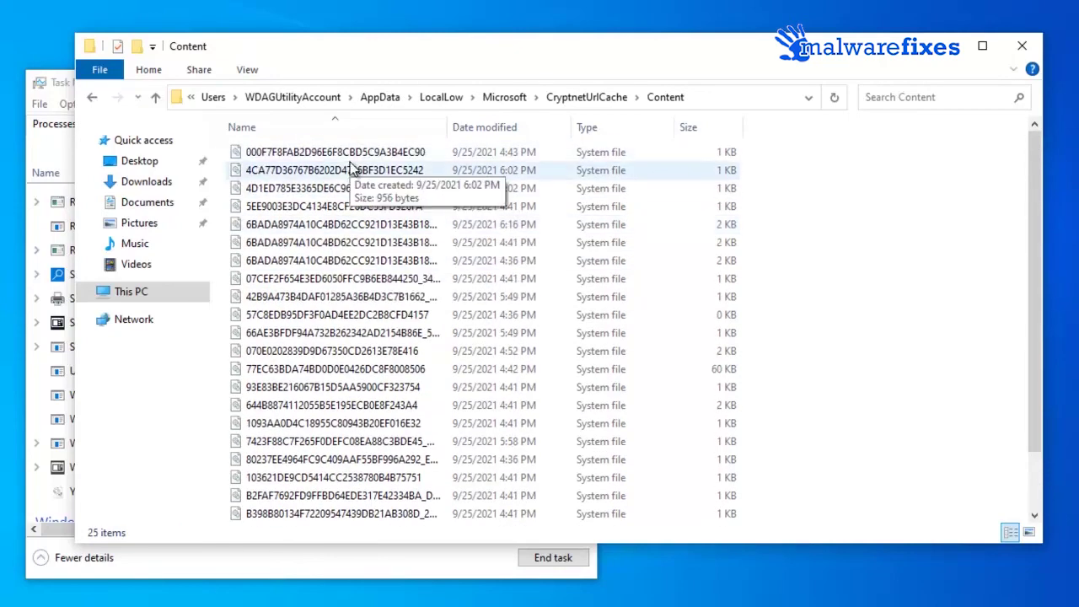
{"action": "key", "text": "ctrl+a"}
{"action": "right_click", "coordinate": [379, 243]}
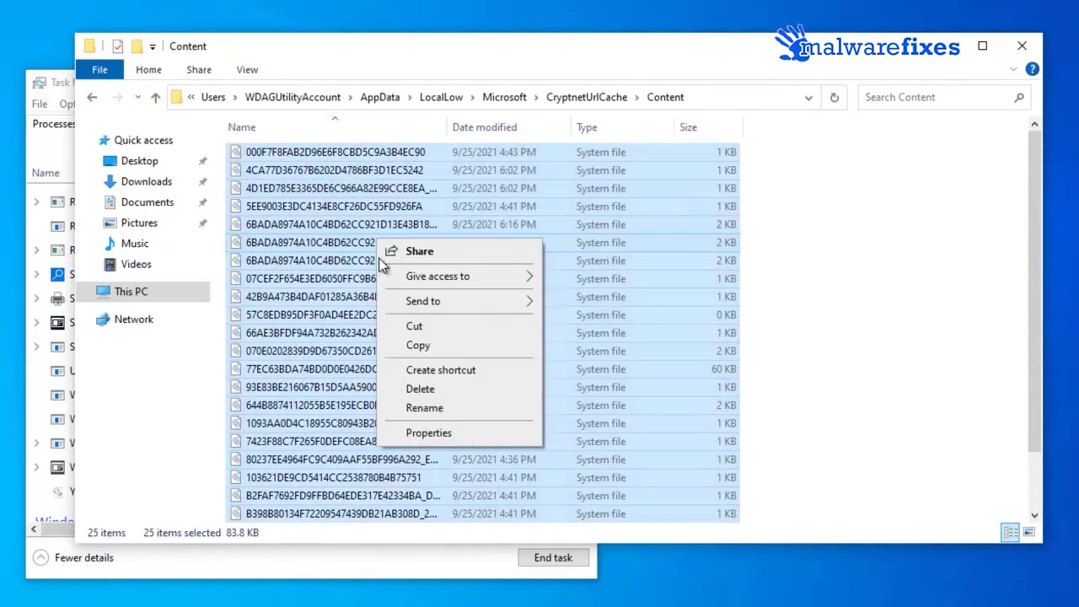
{"action": "left_click", "coordinate": [419, 390]}
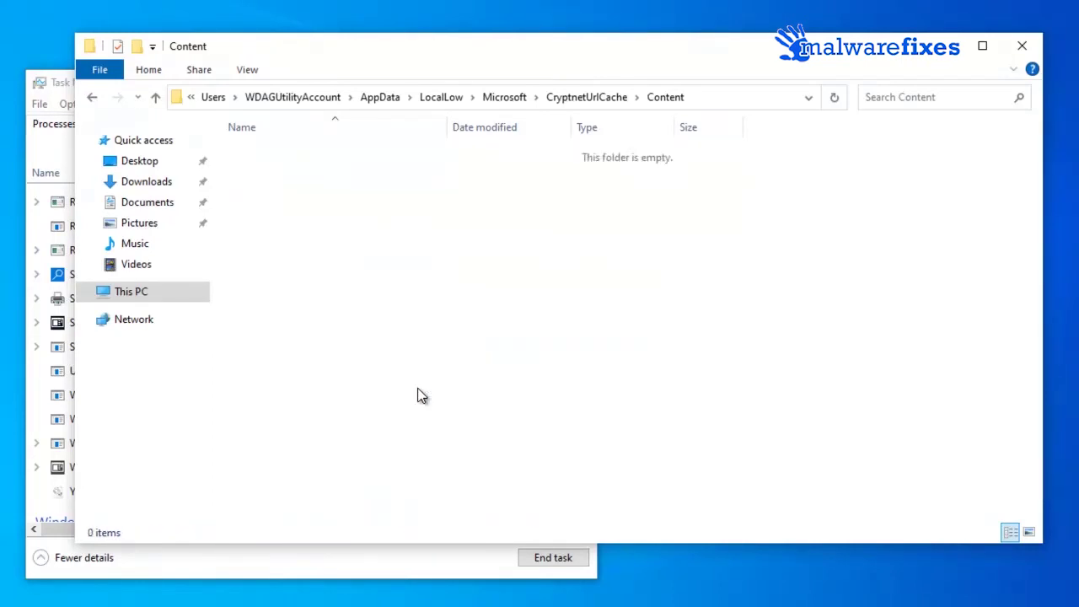
Go to the Documents folder of WDAGUtilityAccount and delete everything in it, including the VlcpVideoV1.0.1 folder
{"action": "left_click", "coordinate": [304, 100]}
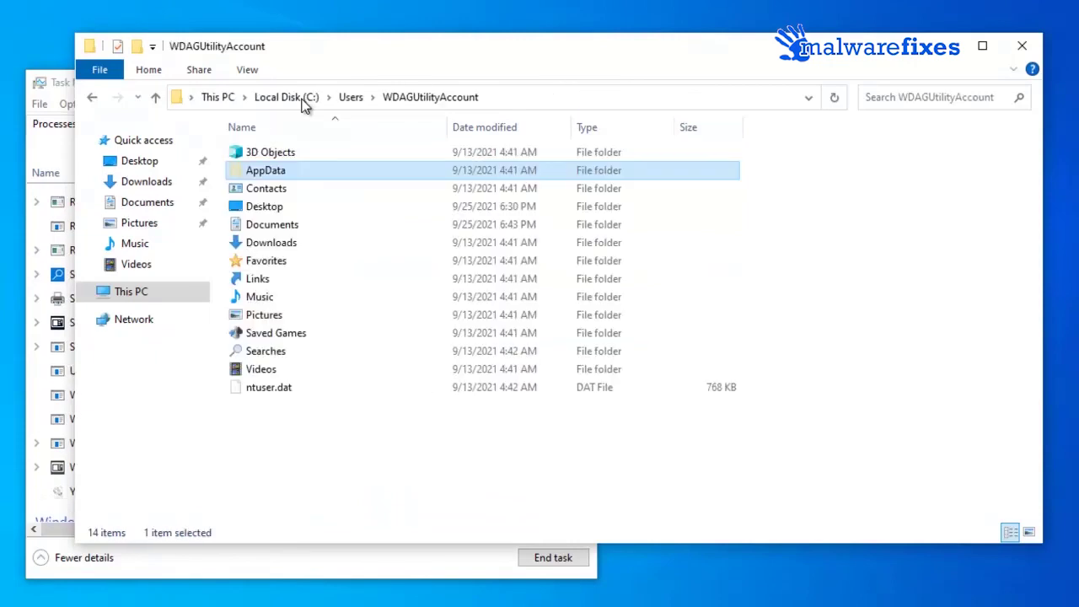
{"action": "double_click", "coordinate": [276, 226]}
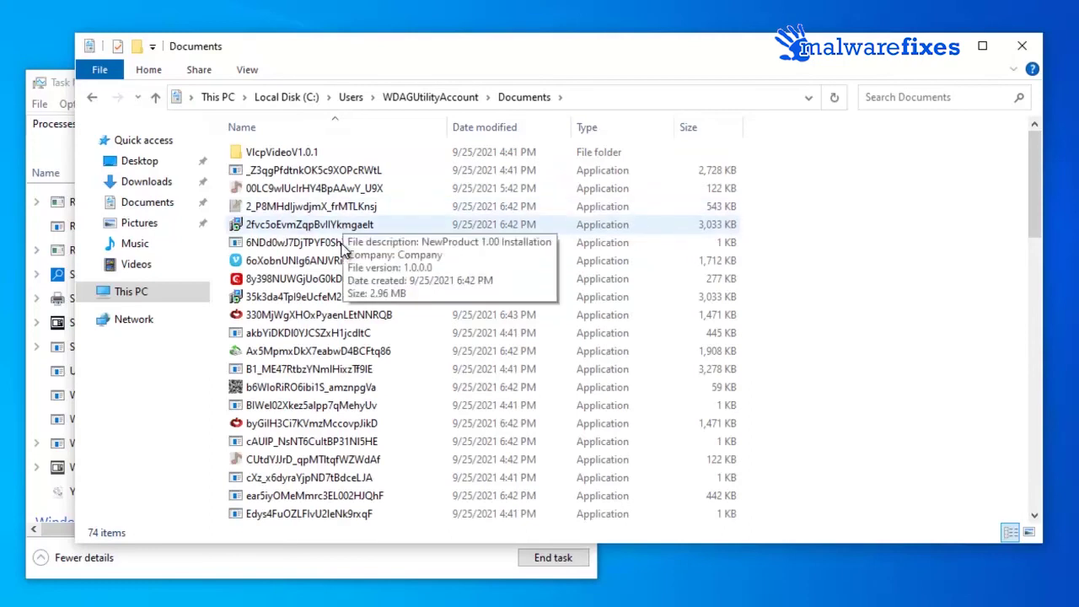
{"action": "scroll", "coordinate": [341, 302], "scroll_direction": "down", "scroll_amount": 11}
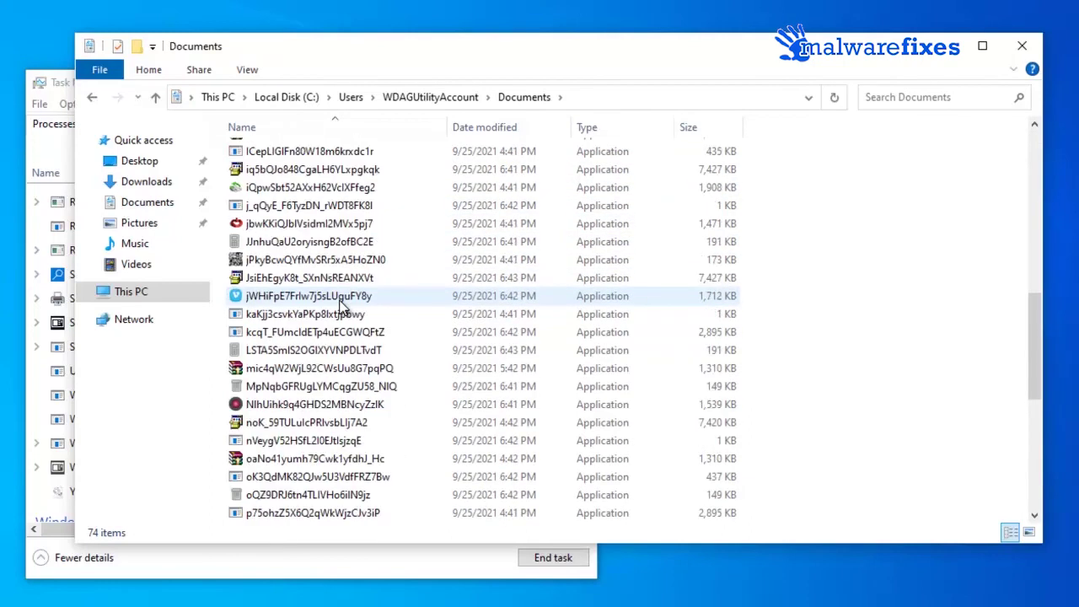
{"action": "scroll", "coordinate": [341, 305], "scroll_direction": "down", "scroll_amount": 6}
{"action": "scroll", "coordinate": [342, 305], "scroll_direction": "up", "scroll_amount": 17}
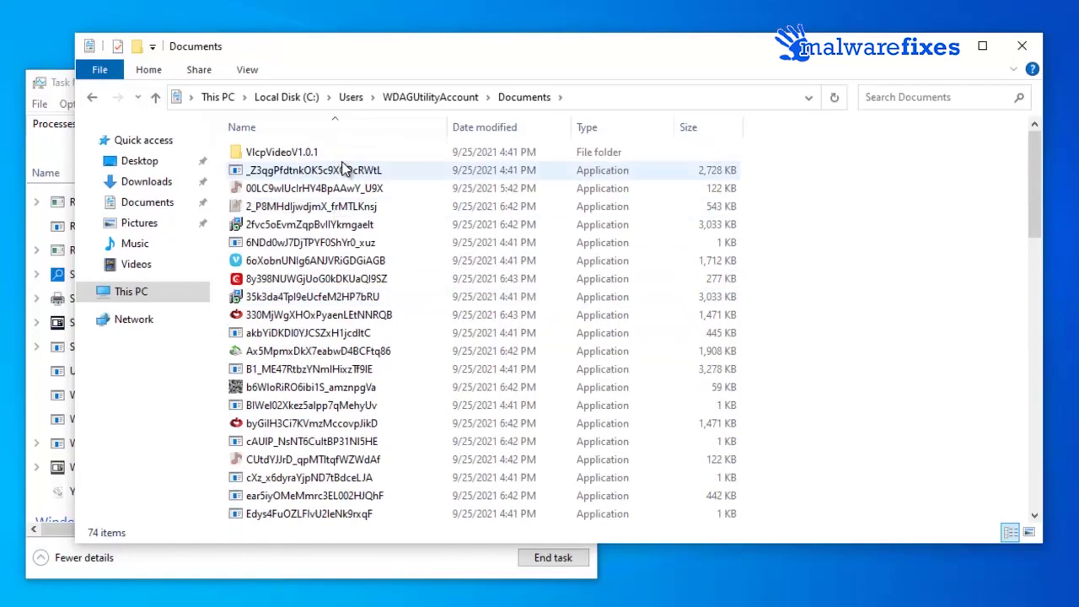
{"action": "key", "text": "ctrl+a"}
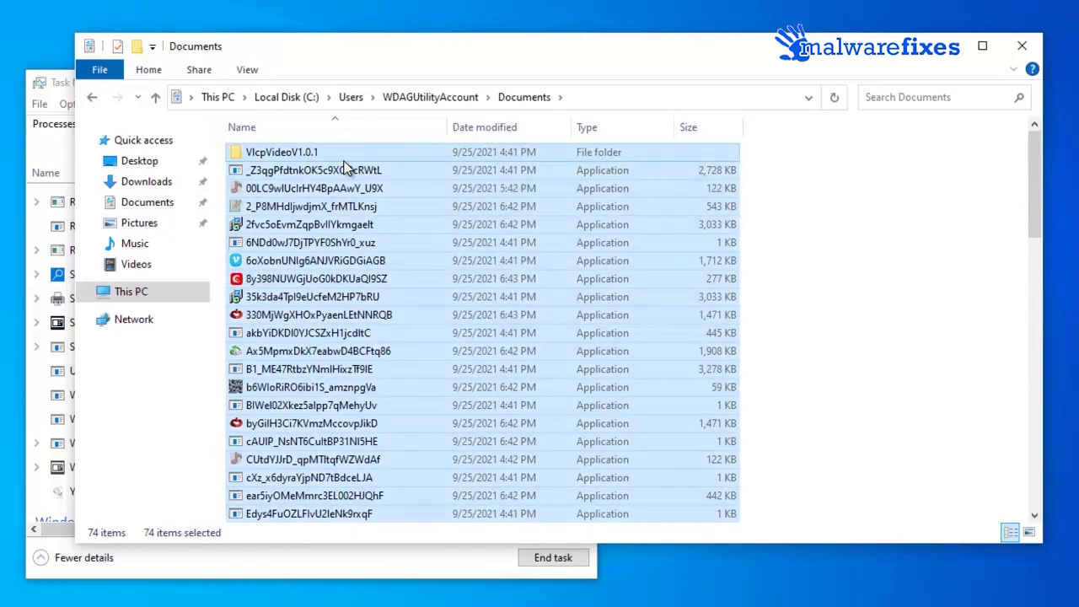
{"action": "right_click", "coordinate": [344, 166]}
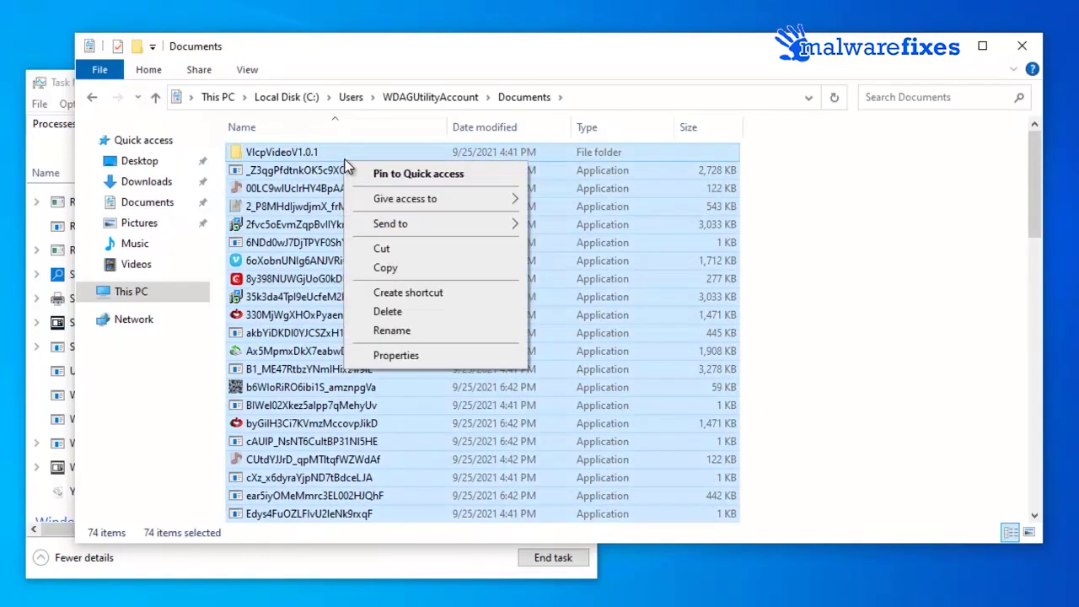
{"action": "left_click", "coordinate": [387, 314]}
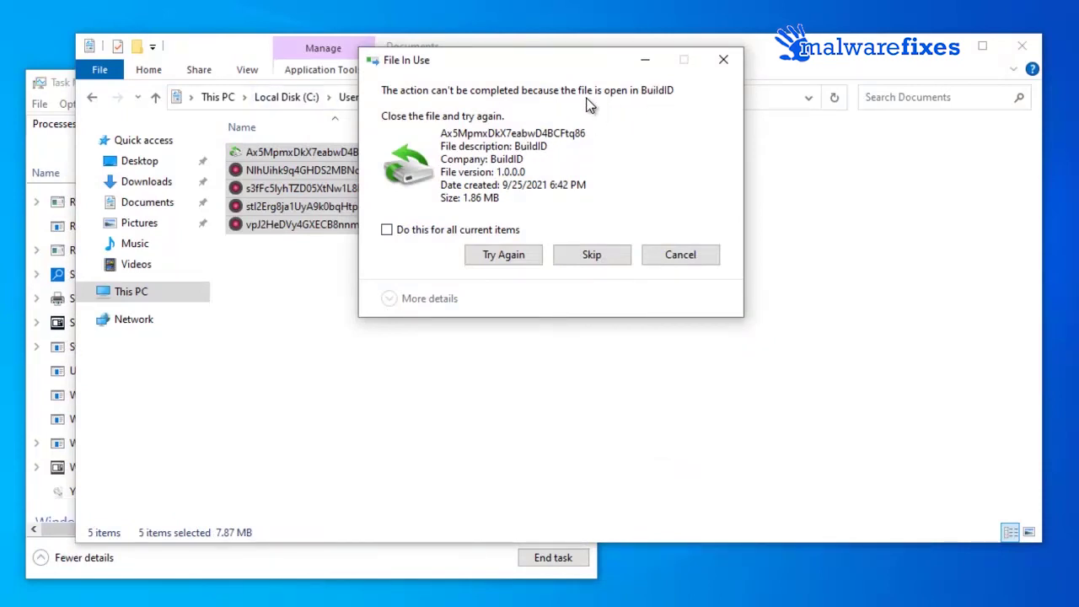
End the BuildID (32 bit) process in Task Manager and retry deleting the locked Ax5MpmxDkX7eabwD4BCFtq86 file
{"action": "left_click", "coordinate": [35, 164]}
{"action": "scroll", "coordinate": [128, 270], "scroll_direction": "up", "scroll_amount": 3}
{"action": "scroll", "coordinate": [128, 270], "scroll_direction": "up", "scroll_amount": 5}
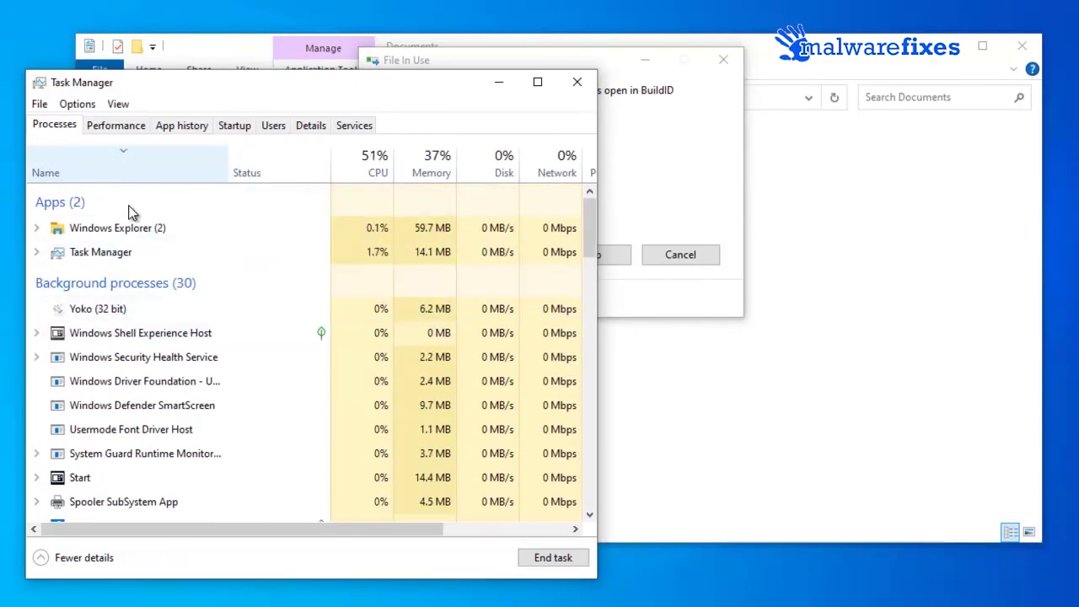
{"action": "left_click", "coordinate": [131, 227]}
{"action": "scroll", "coordinate": [130, 231], "scroll_direction": "down", "scroll_amount": 1}
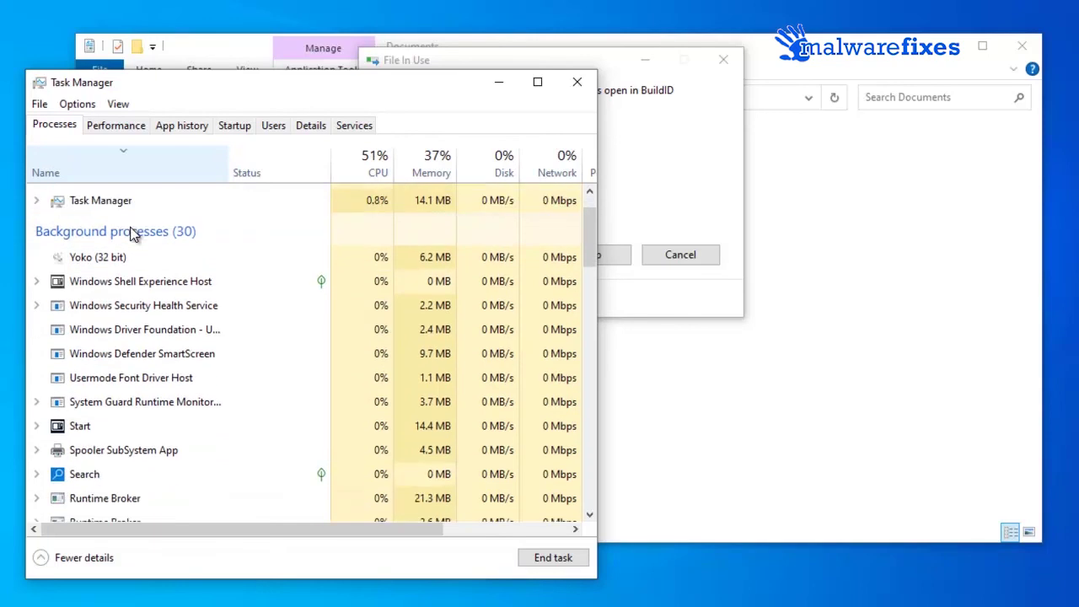
{"action": "scroll", "coordinate": [132, 232], "scroll_direction": "up", "scroll_amount": 1}
{"action": "left_click", "coordinate": [98, 179]}
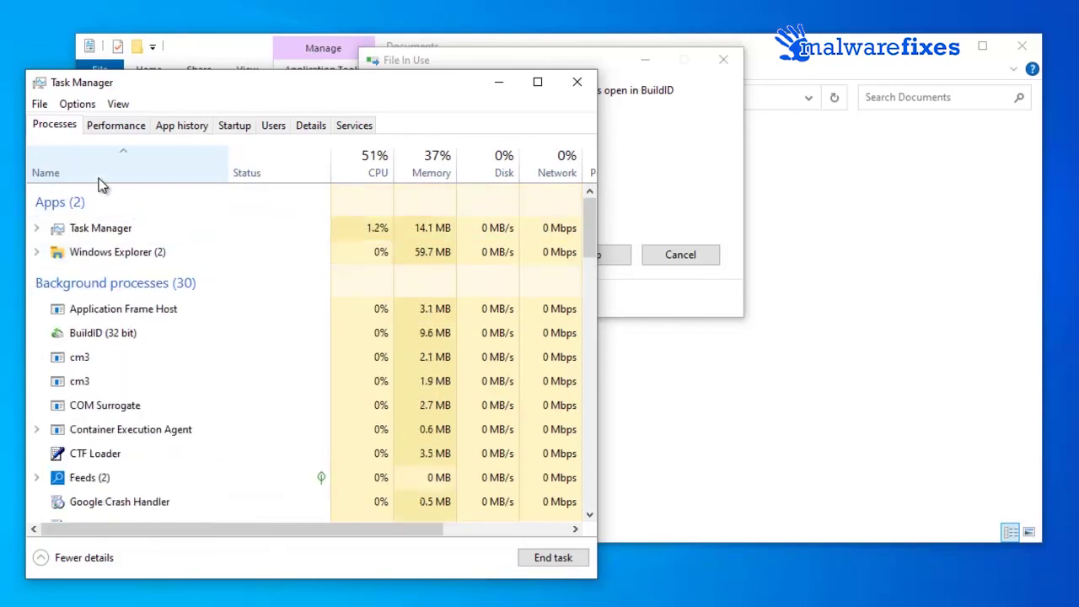
{"action": "right_click", "coordinate": [115, 335]}
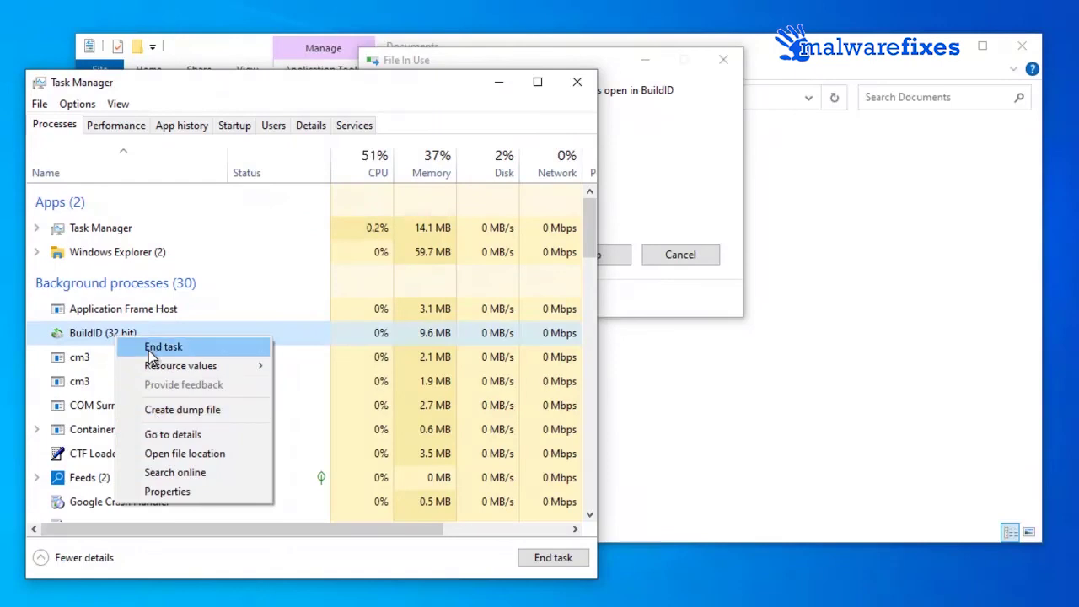
{"action": "left_click", "coordinate": [148, 350]}
{"action": "left_click", "coordinate": [619, 202]}
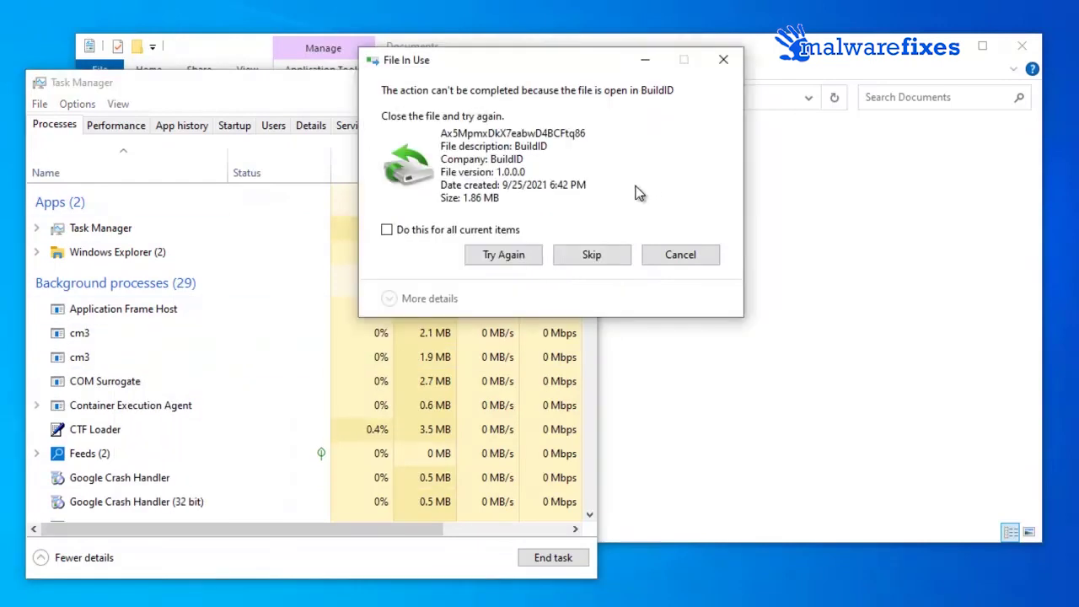
{"action": "left_click", "coordinate": [494, 253]}
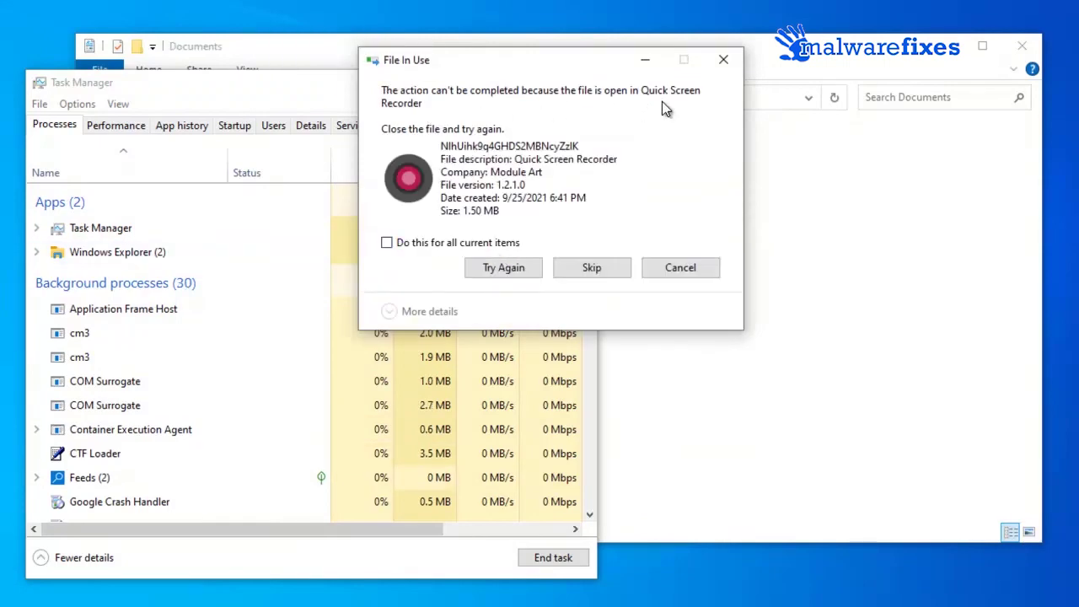
End all four Quick Screen Recorder processes in Task Manager and retry deleting the locked file in Documents
{"action": "left_click", "coordinate": [270, 95]}
{"action": "scroll", "coordinate": [258, 431], "scroll_direction": "down", "scroll_amount": 3}
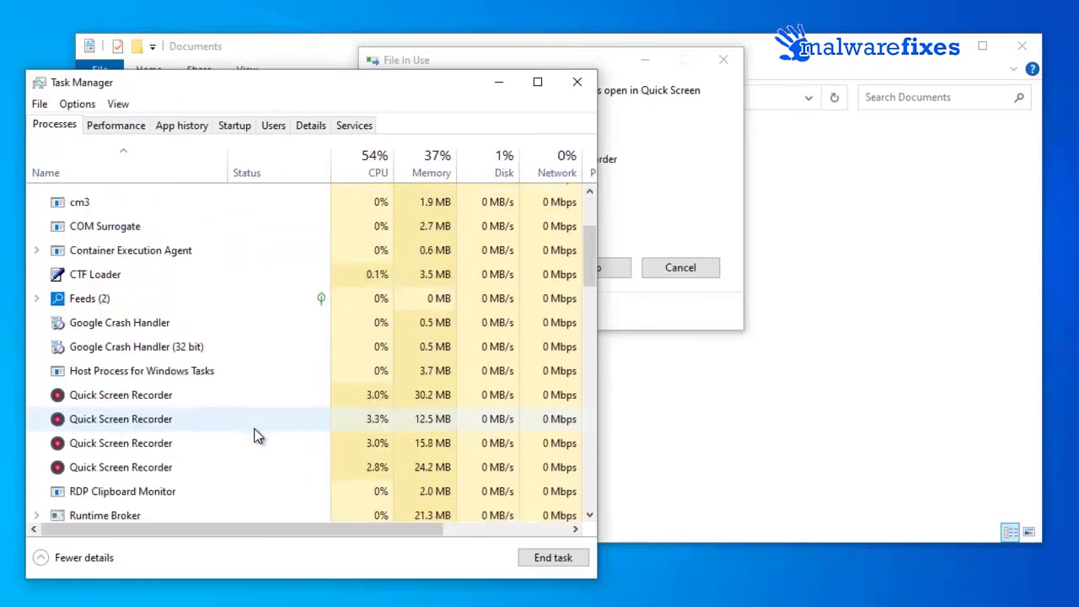
{"action": "right_click", "coordinate": [181, 398]}
{"action": "left_click", "coordinate": [200, 403]}
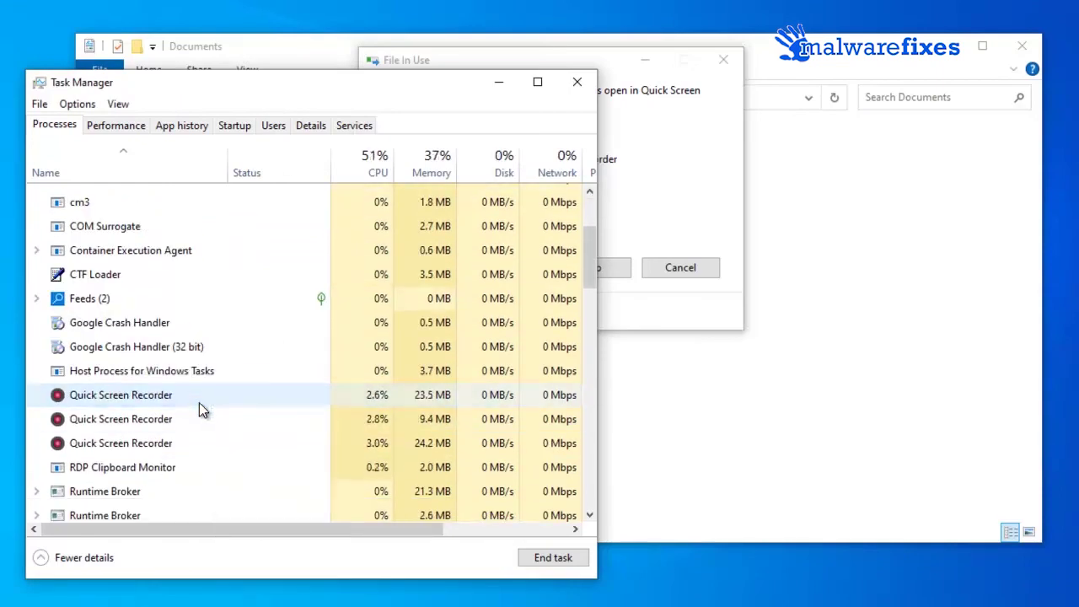
{"action": "right_click", "coordinate": [181, 402]}
{"action": "left_click", "coordinate": [203, 407]}
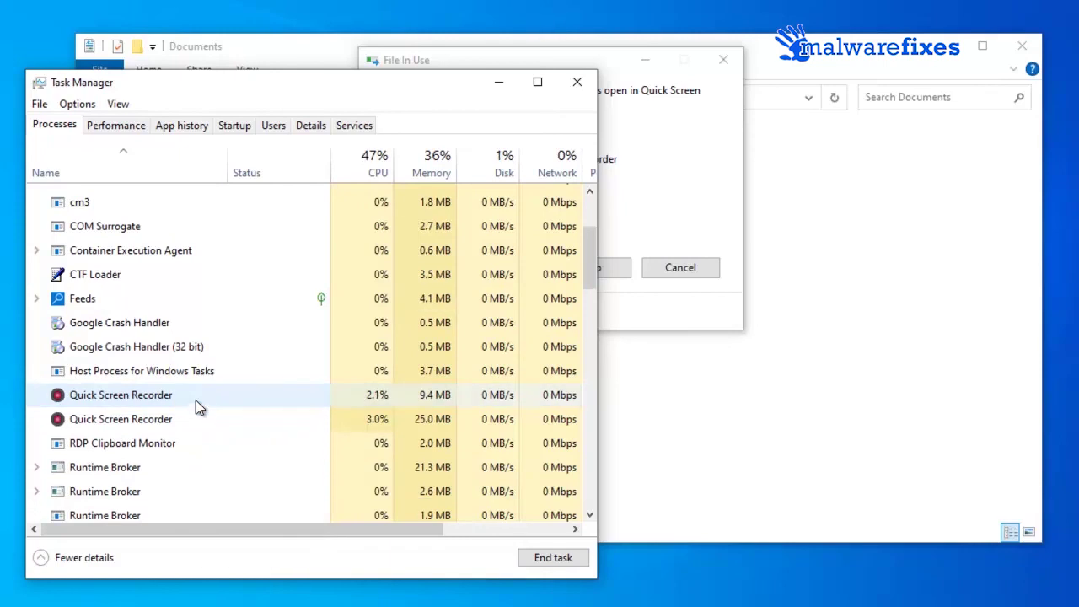
{"action": "right_click", "coordinate": [179, 401]}
{"action": "left_click", "coordinate": [203, 408]}
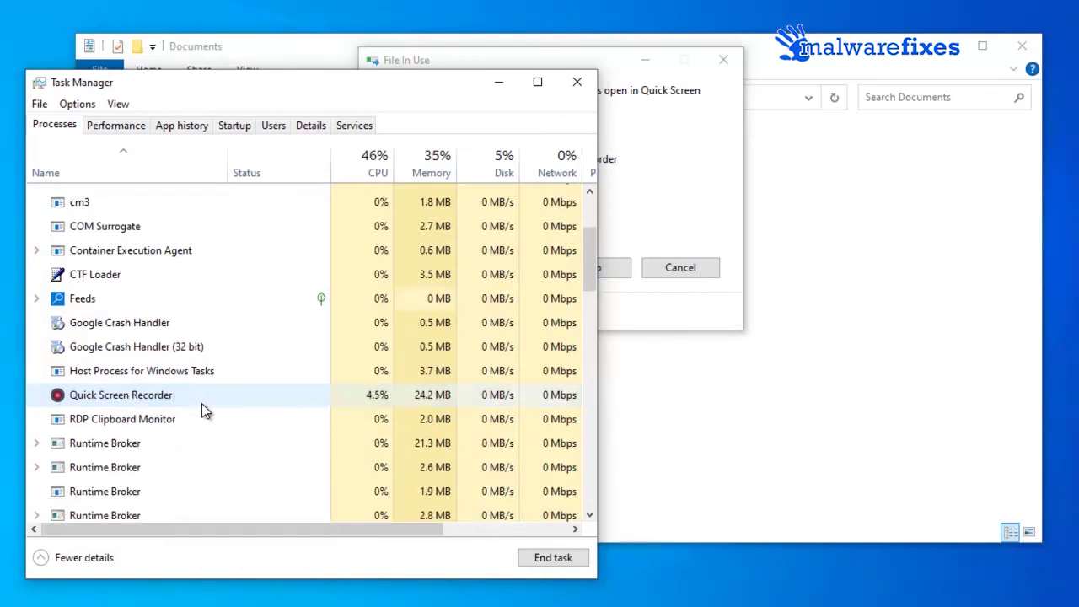
{"action": "right_click", "coordinate": [174, 401]}
{"action": "left_click", "coordinate": [202, 409]}
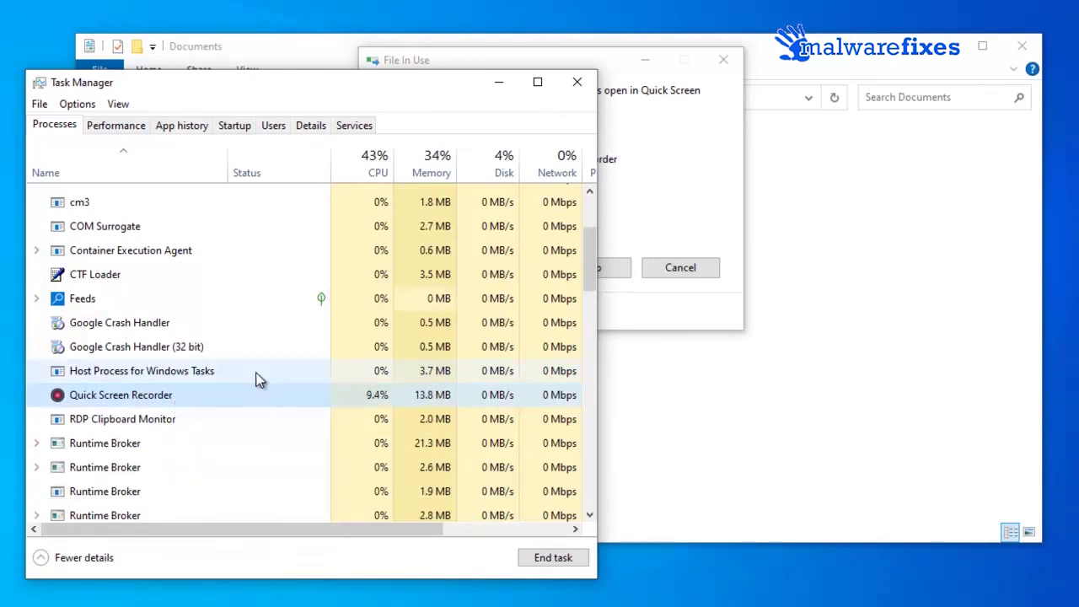
{"action": "left_click", "coordinate": [645, 204]}
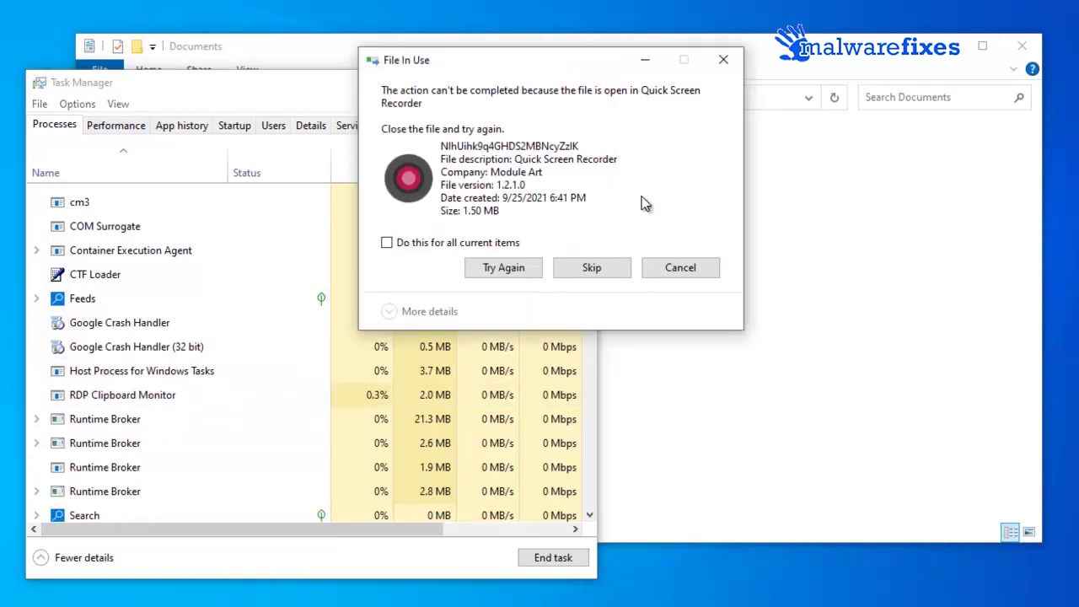
{"action": "left_click", "coordinate": [498, 270]}
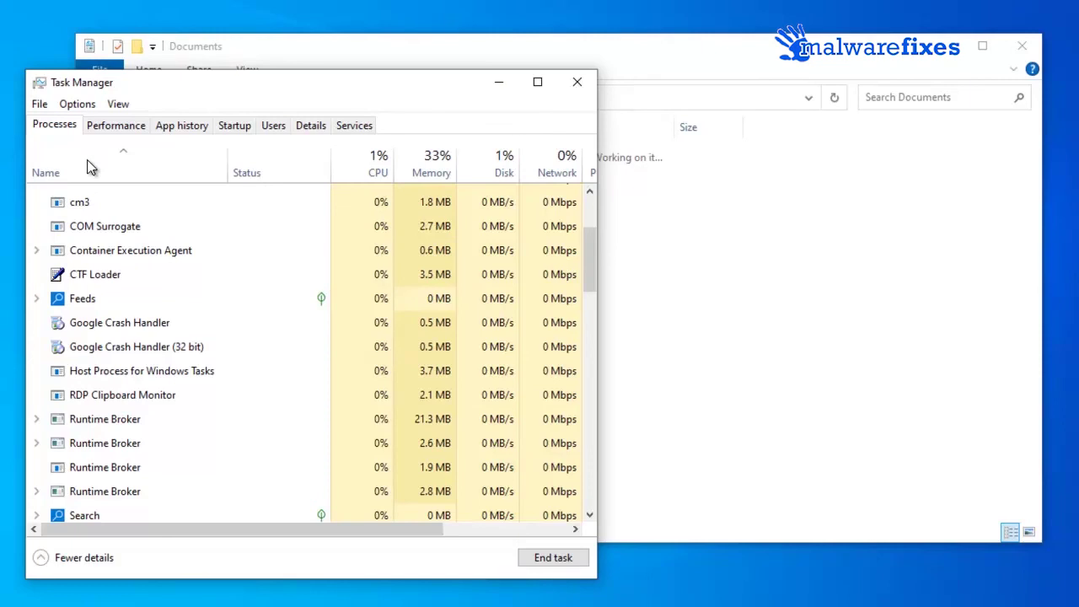
Return to the File Explorer window and open the WinHost folder under AppData\Roaming of WDAGUtilityAccount
{"action": "left_click", "coordinate": [628, 59]}
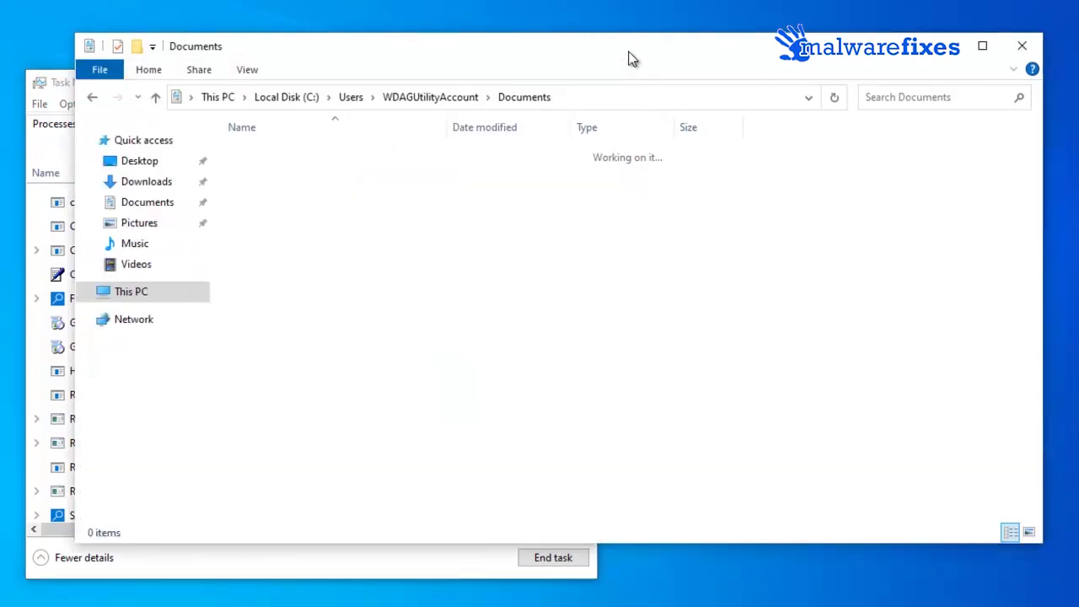
{"action": "left_click", "coordinate": [431, 99]}
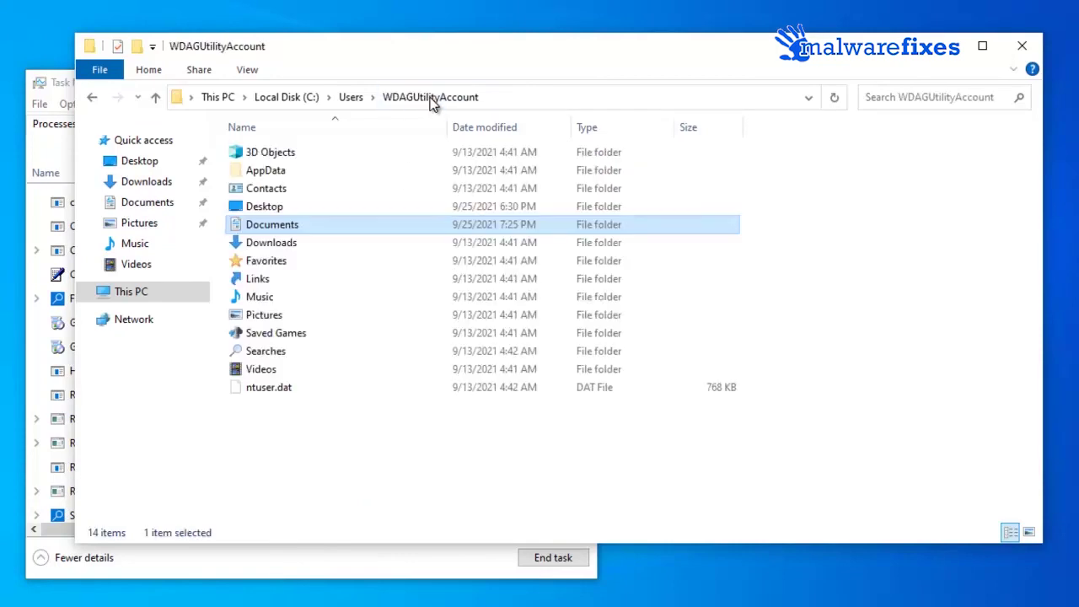
{"action": "double_click", "coordinate": [310, 173]}
{"action": "left_click", "coordinate": [283, 188]}
{"action": "double_click", "coordinate": [284, 188]}
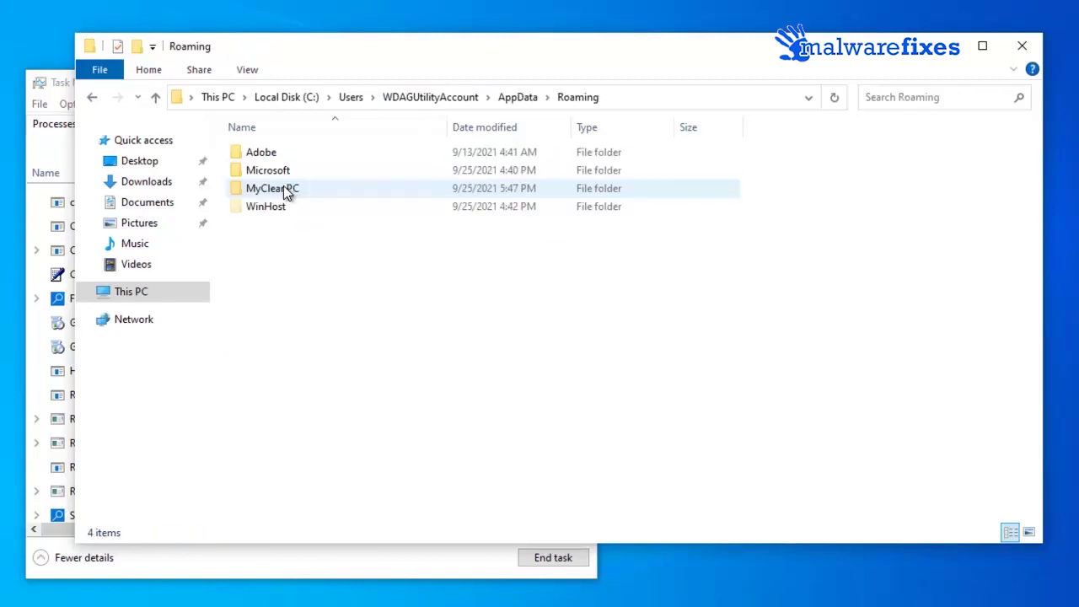
{"action": "double_click", "coordinate": [282, 207]}
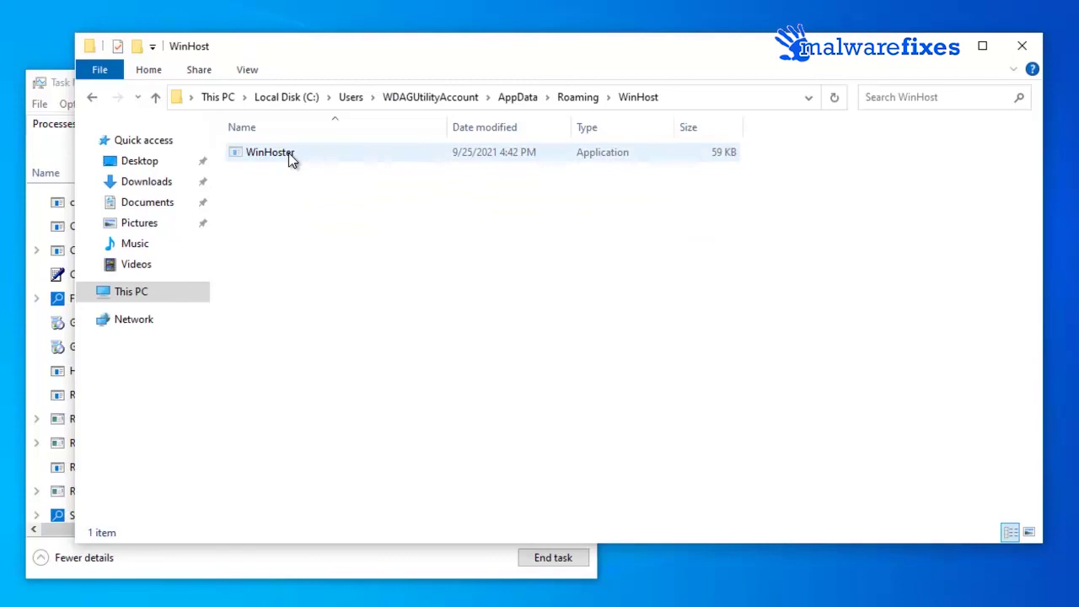
Delete the WinHoster application from the WinHost folder and go back up to the AppData folder
{"action": "right_click", "coordinate": [288, 153]}
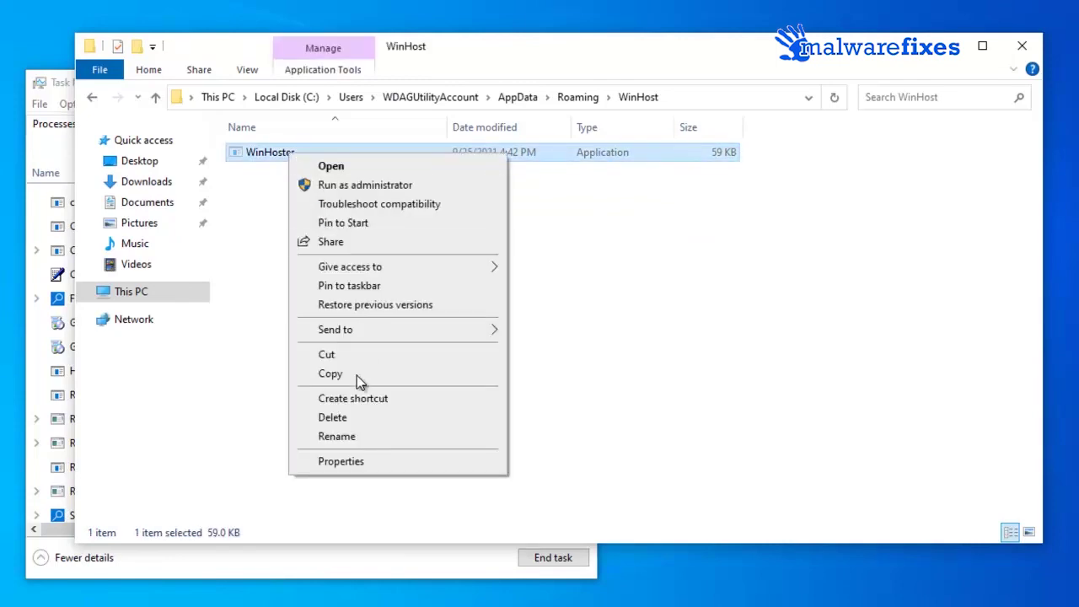
{"action": "left_click", "coordinate": [353, 421]}
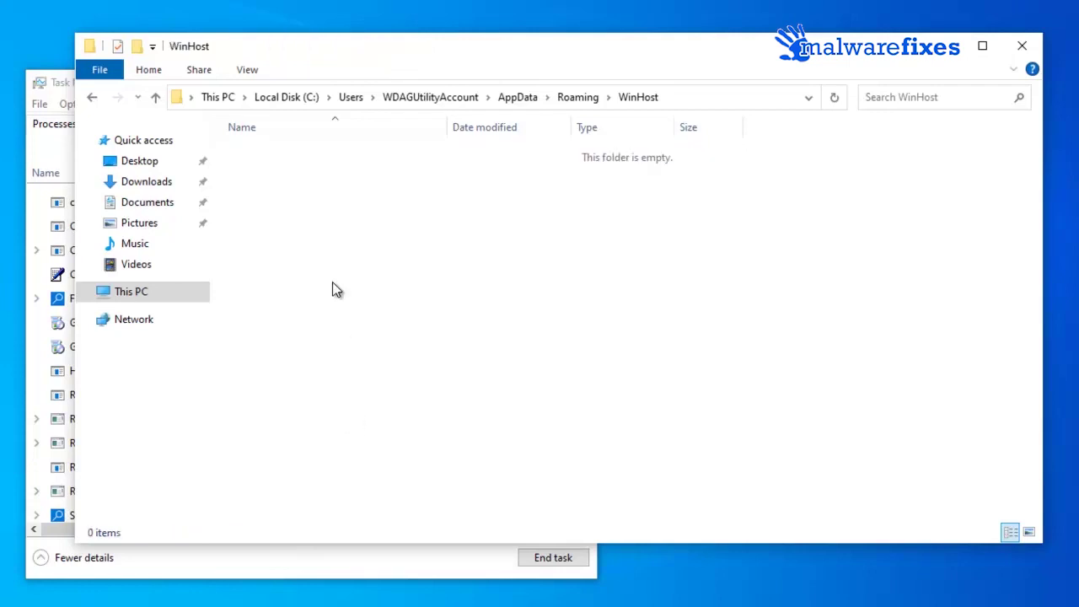
{"action": "left_click", "coordinate": [94, 98]}
{"action": "left_click", "coordinate": [94, 98]}
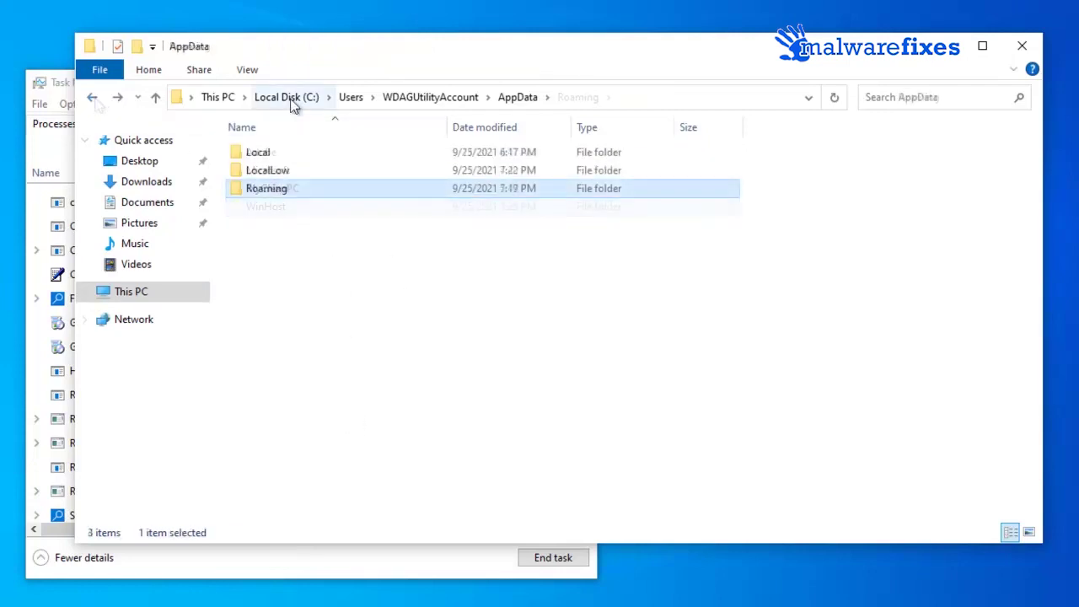
Delete the CjgIxFSmmQpU2, crcrQXIPU, GSIFwYZpRhUn, IHQyJDhQgtDStAIVNxR and PzGYiYnhysPaC folders from Program Files (x86) on drive C
{"action": "left_click", "coordinate": [290, 98]}
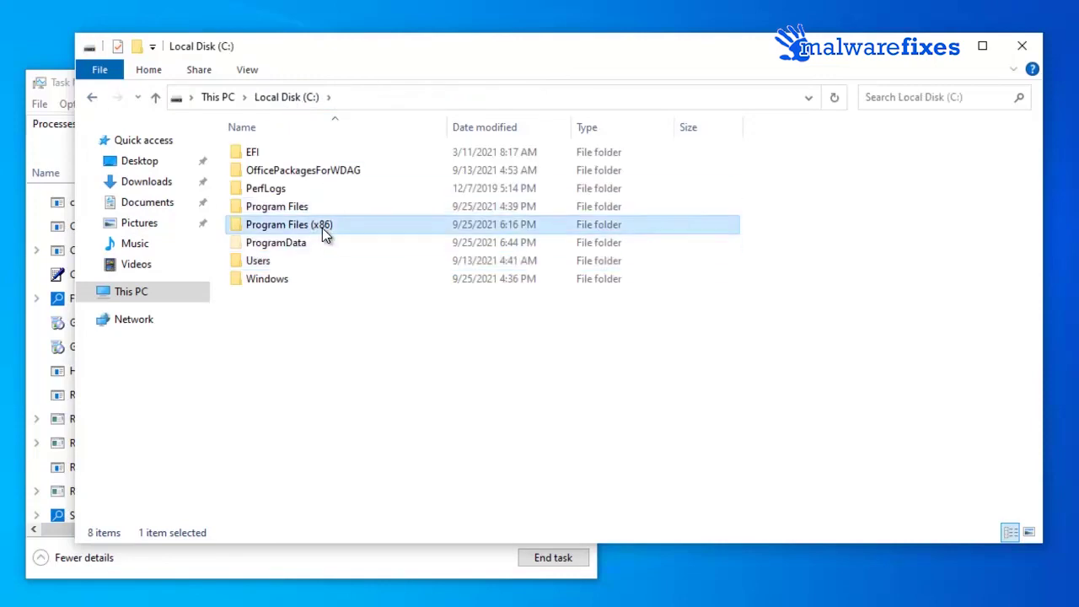
{"action": "double_click", "coordinate": [322, 227]}
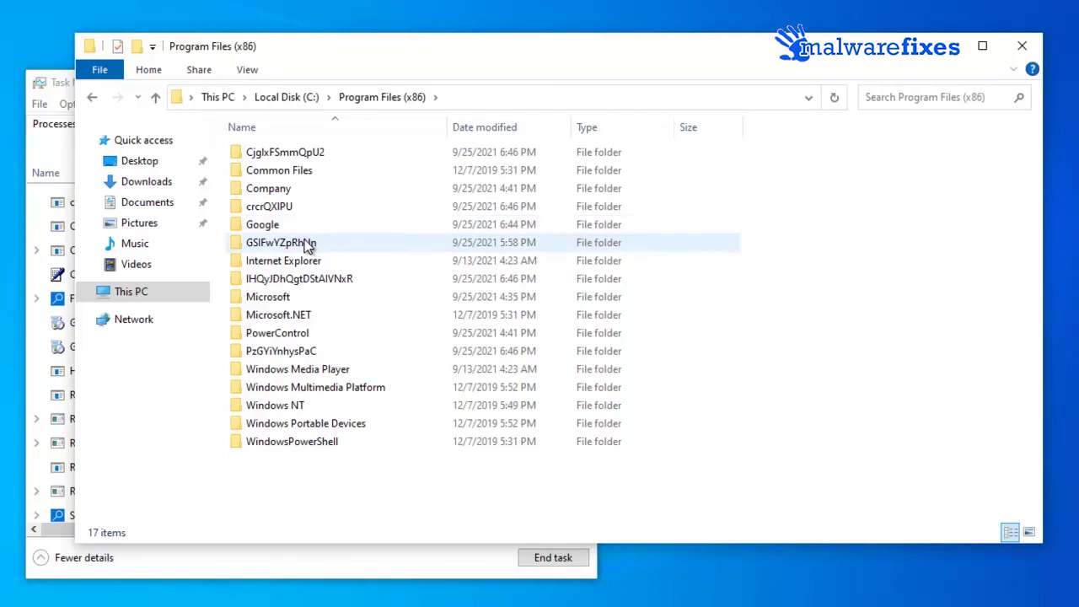
{"action": "left_click", "coordinate": [315, 154]}
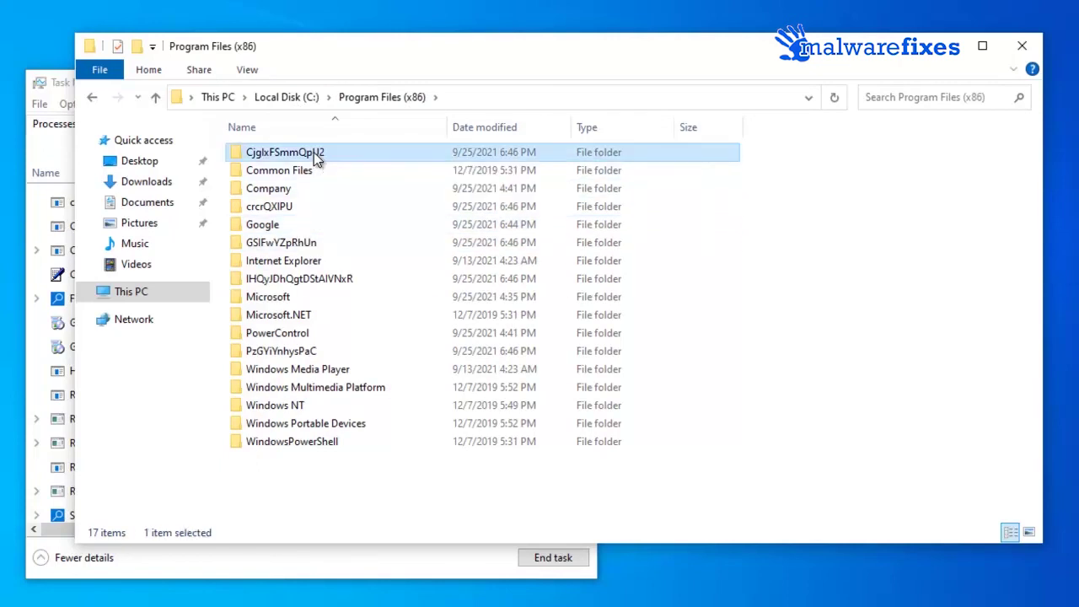
{"action": "left_click", "coordinate": [290, 210], "text": "ctrl"}
{"action": "left_click", "coordinate": [304, 244], "text": "ctrl"}
{"action": "left_click", "coordinate": [325, 280], "text": "ctrl"}
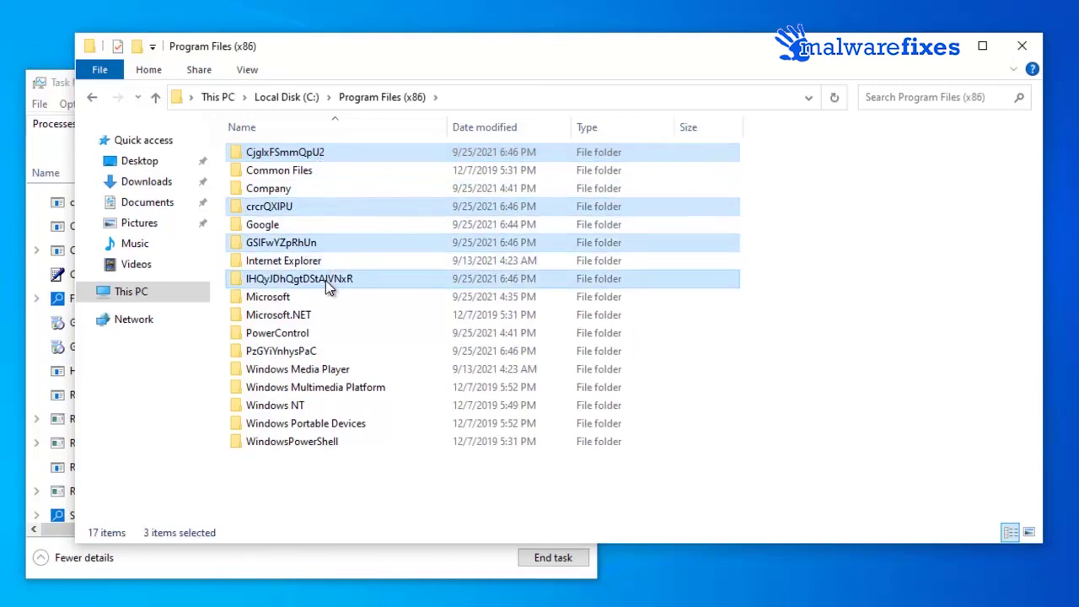
{"action": "left_click", "coordinate": [305, 355], "text": "ctrl"}
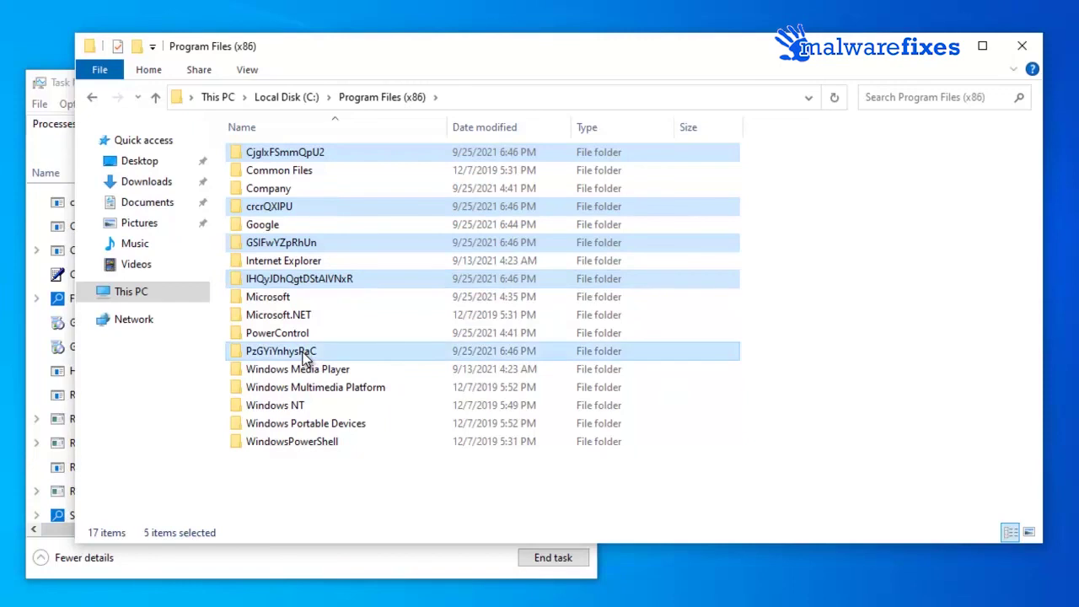
{"action": "right_click", "coordinate": [304, 355]}
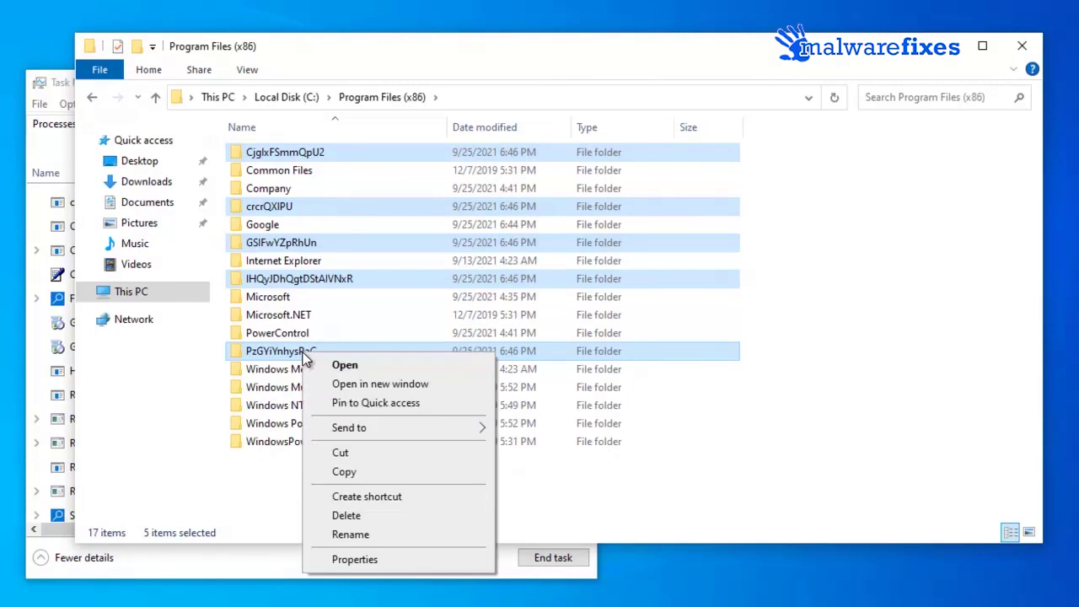
{"action": "left_click", "coordinate": [373, 513]}
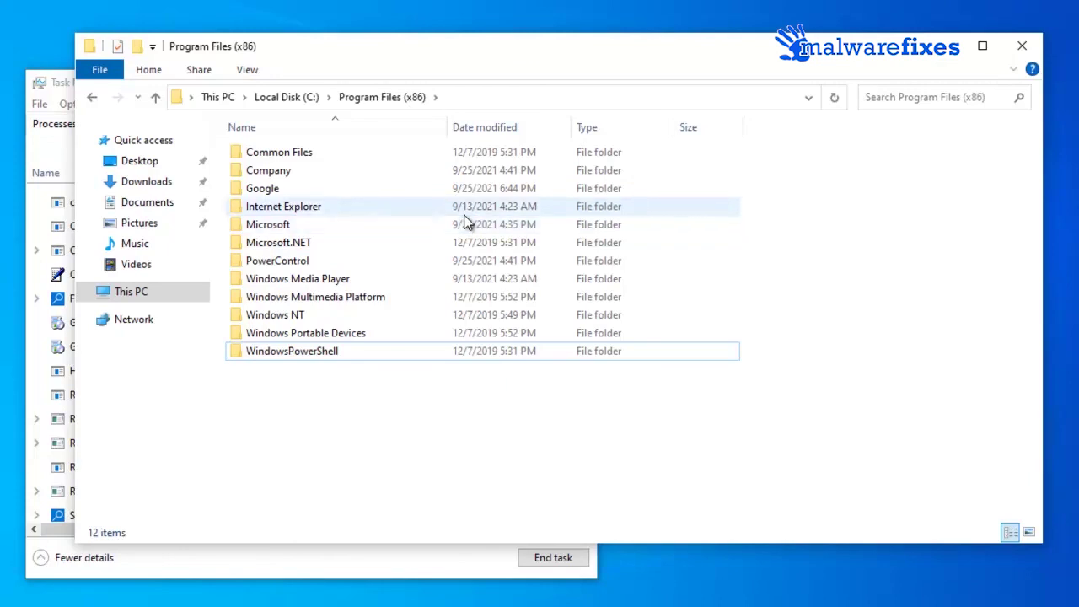
Go to the System32 folder inside the Windows folder on Local Disk (C:)
{"action": "left_click", "coordinate": [281, 98]}
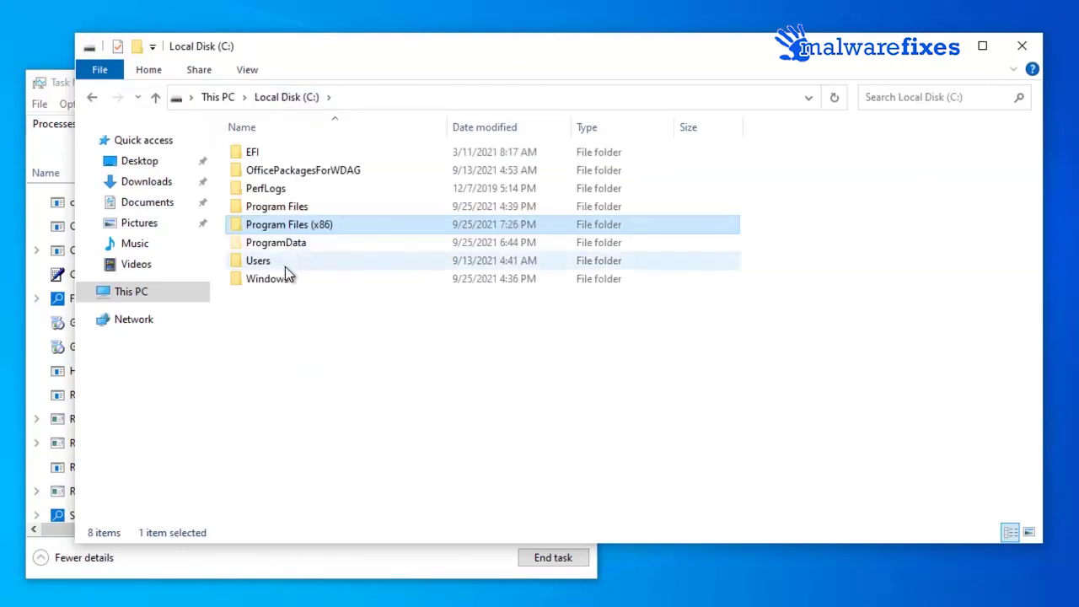
{"action": "double_click", "coordinate": [282, 284]}
{"action": "scroll", "coordinate": [318, 311], "scroll_direction": "down", "scroll_amount": 6}
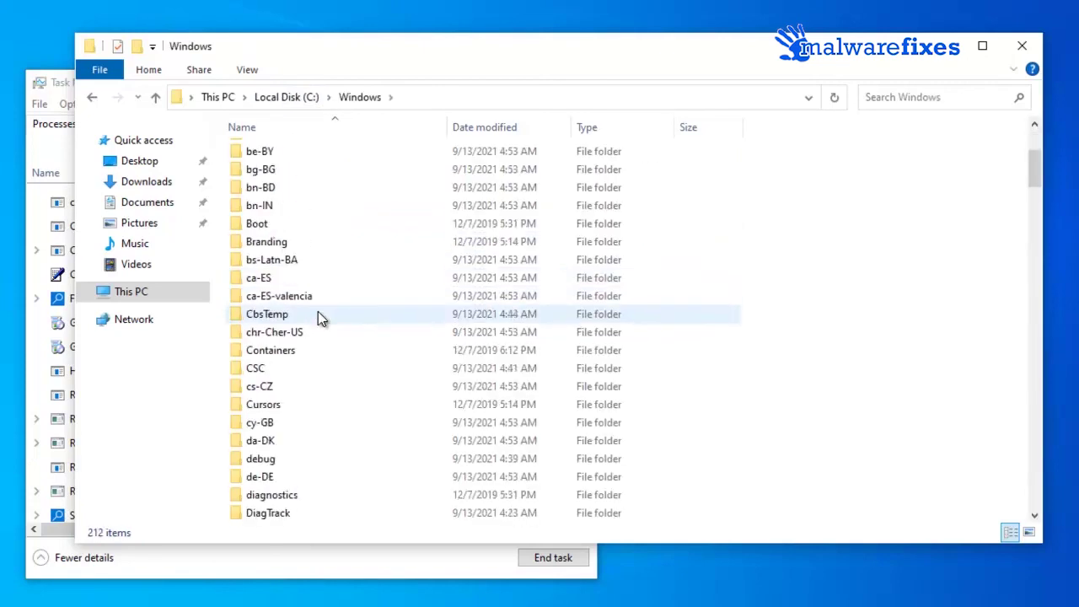
{"action": "scroll", "coordinate": [317, 311], "scroll_direction": "down", "scroll_amount": 17}
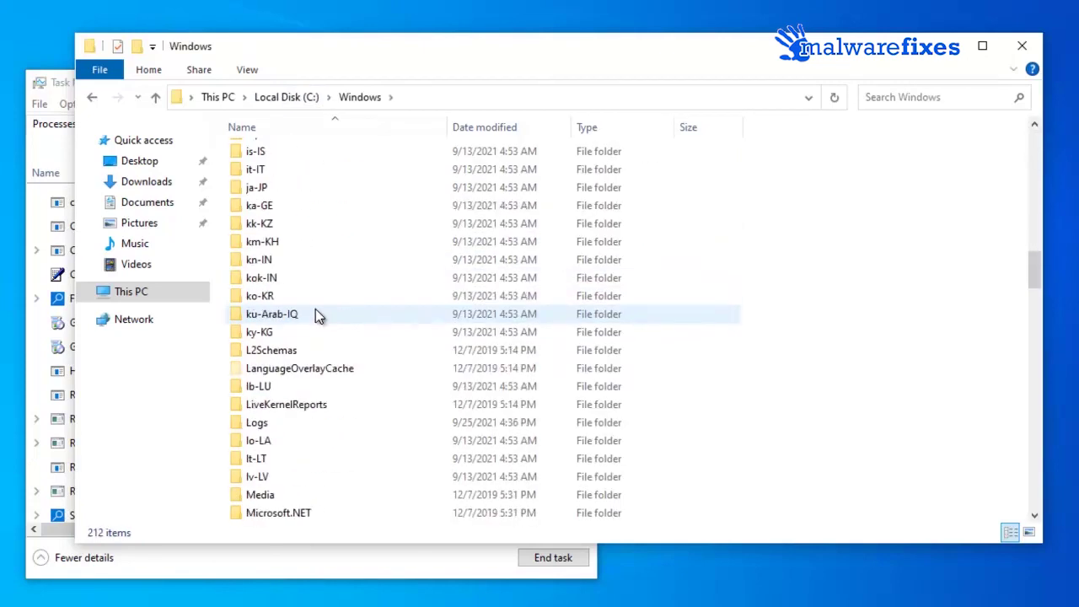
{"action": "scroll", "coordinate": [318, 315], "scroll_direction": "down", "scroll_amount": 11}
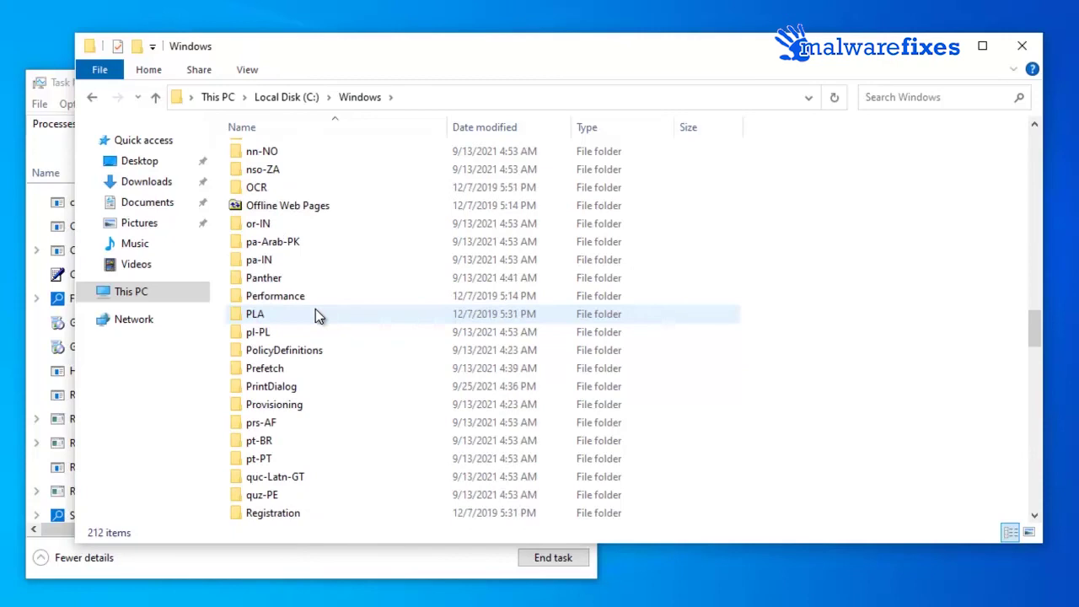
{"action": "scroll", "coordinate": [318, 314], "scroll_direction": "down", "scroll_amount": 7}
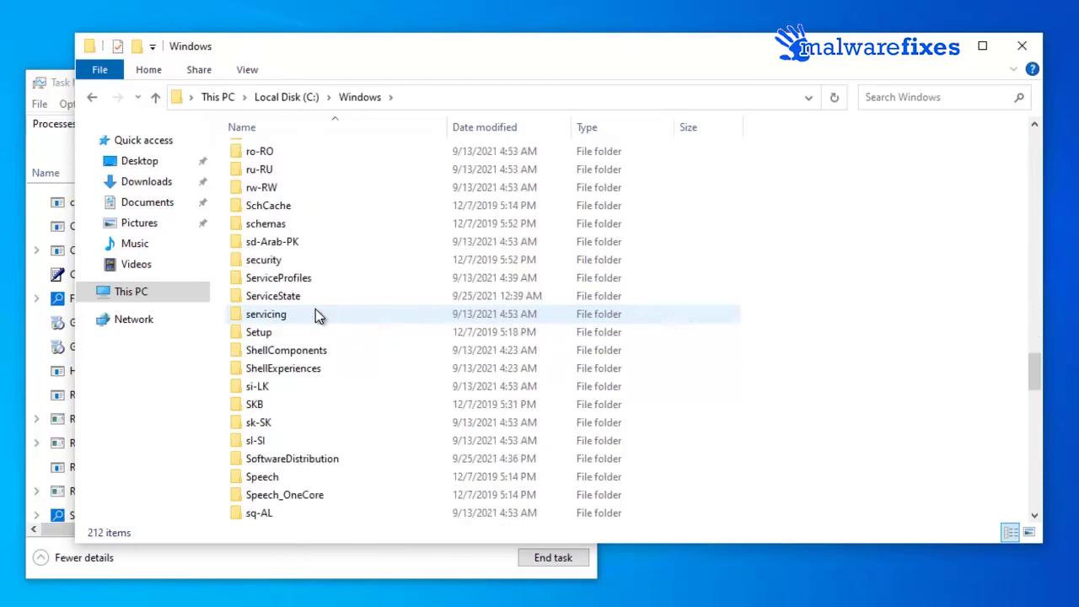
{"action": "scroll", "coordinate": [314, 309], "scroll_direction": "down", "scroll_amount": 6}
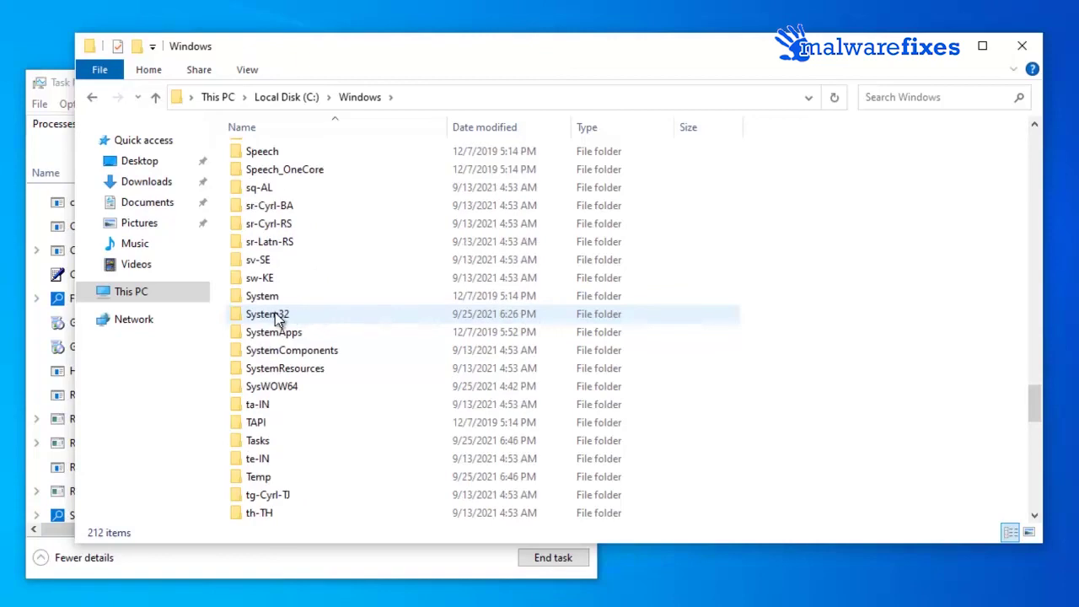
{"action": "double_click", "coordinate": [282, 316]}
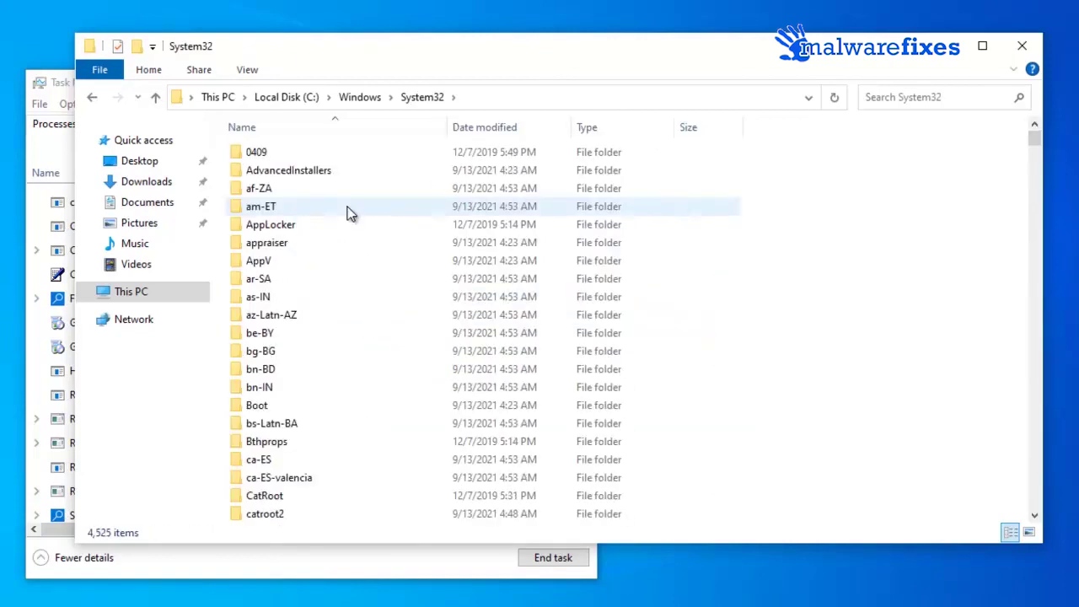
Delete the GroupPolicy and GroupPolicyUsers folders from System32, and close the File Explorer and Task Manager windows
{"action": "scroll", "coordinate": [350, 213], "scroll_direction": "down", "scroll_amount": 3}
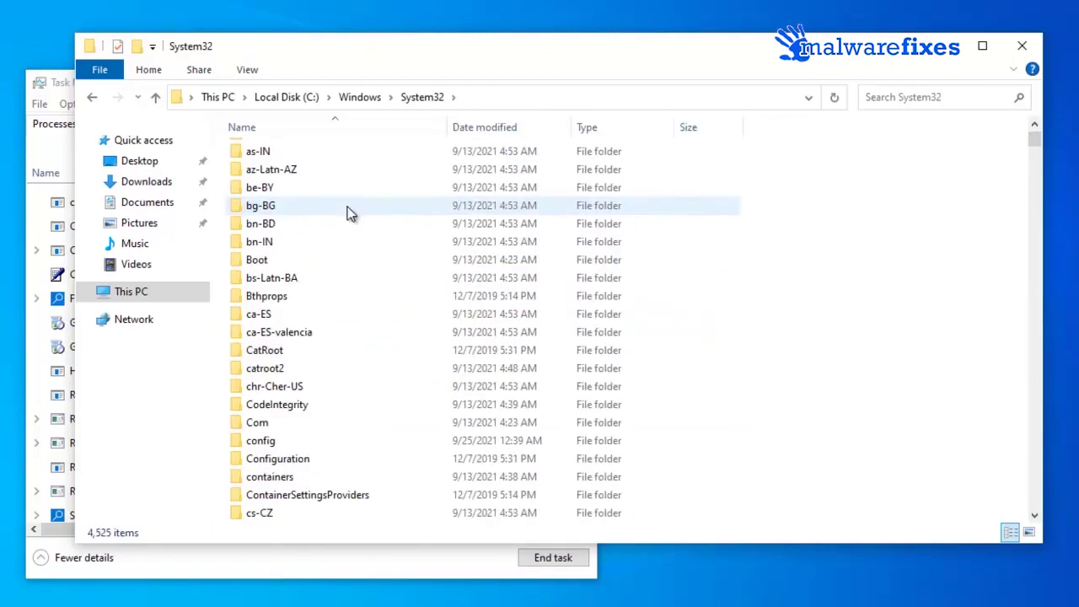
{"action": "scroll", "coordinate": [347, 212], "scroll_direction": "down", "scroll_amount": 4}
{"action": "scroll", "coordinate": [347, 207], "scroll_direction": "down", "scroll_amount": 3}
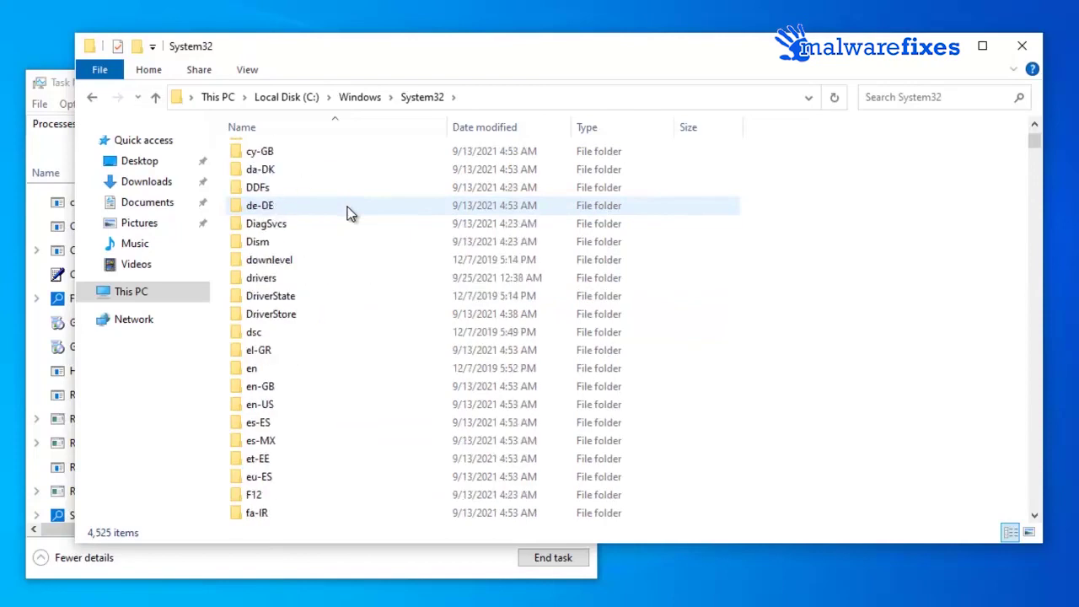
{"action": "scroll", "coordinate": [347, 206], "scroll_direction": "down", "scroll_amount": 4}
{"action": "scroll", "coordinate": [347, 211], "scroll_direction": "down", "scroll_amount": 5}
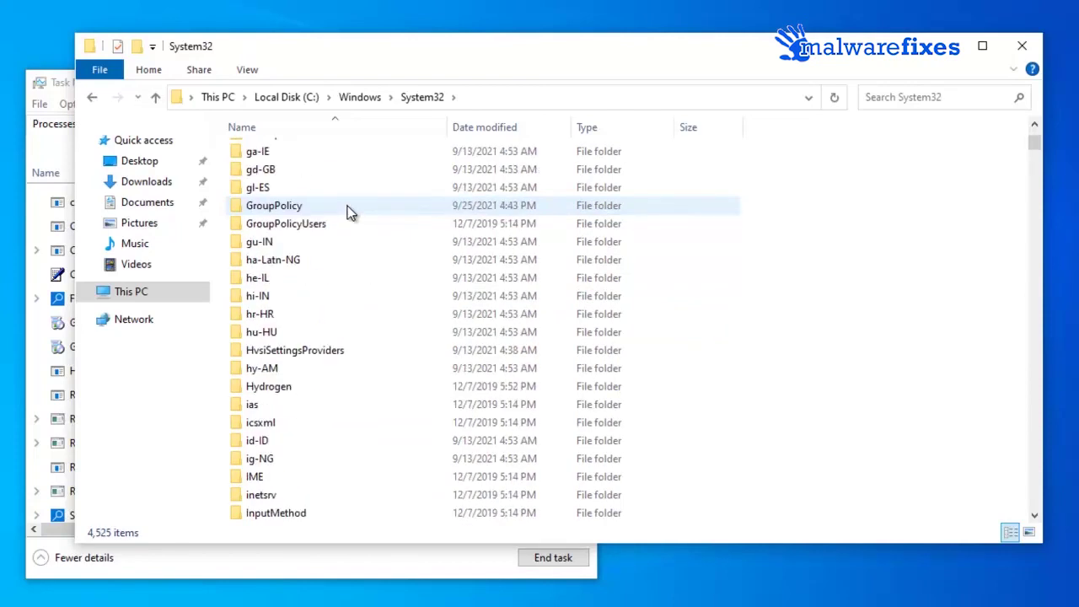
{"action": "left_click", "coordinate": [306, 210]}
{"action": "left_click", "coordinate": [309, 226], "text": "ctrl"}
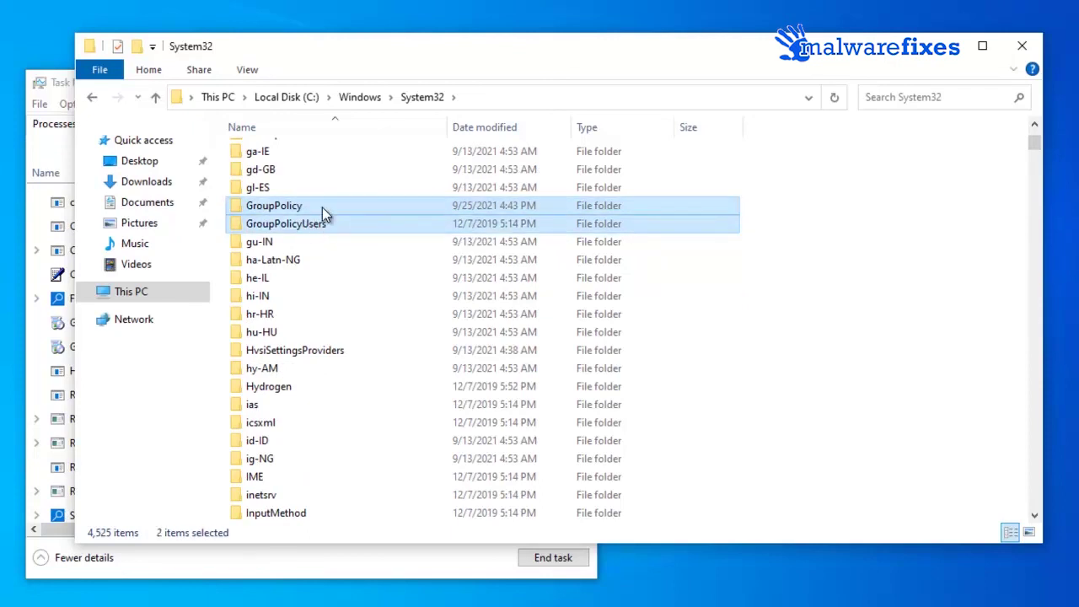
{"action": "right_click", "coordinate": [322, 207]}
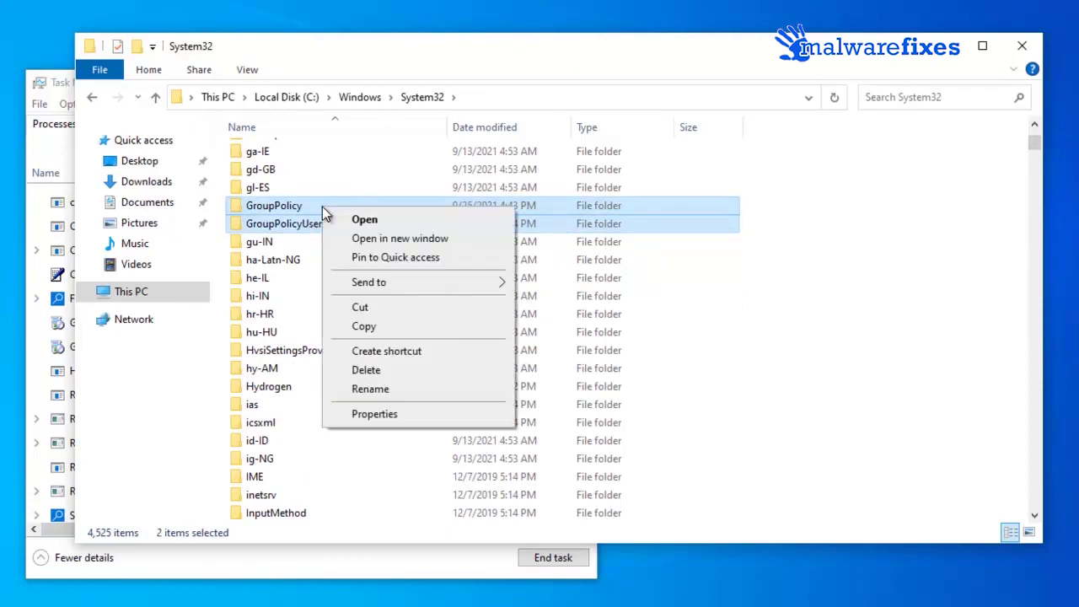
{"action": "left_click", "coordinate": [371, 369]}
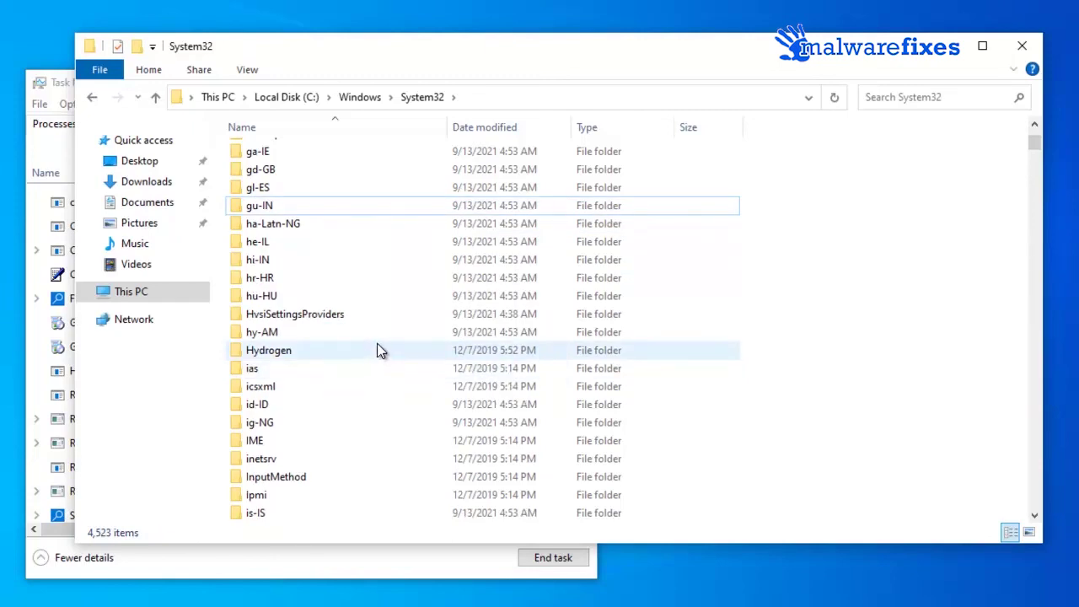
{"action": "left_click", "coordinate": [1023, 46]}
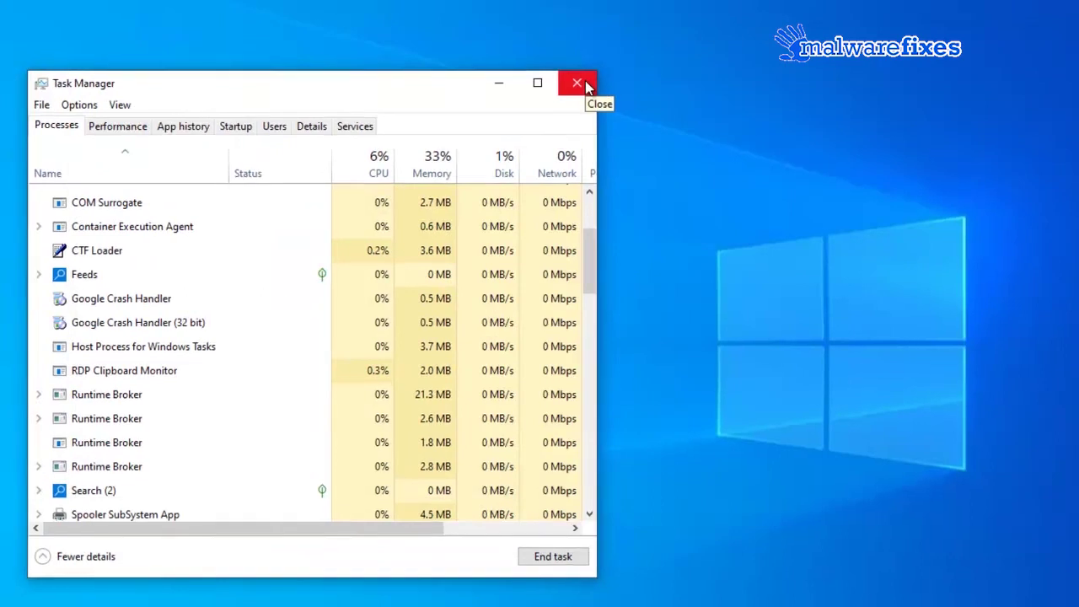
{"action": "left_click", "coordinate": [585, 83]}
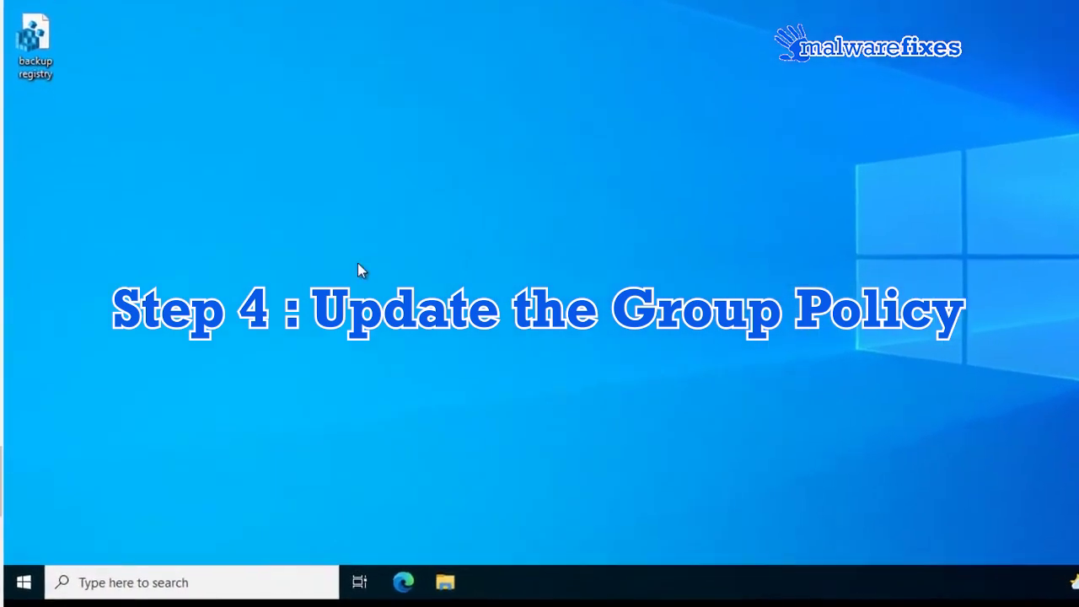
Force a Group Policy update by running gpupdate /force in Command Prompt, and close its window
{"action": "left_click", "coordinate": [217, 581]}
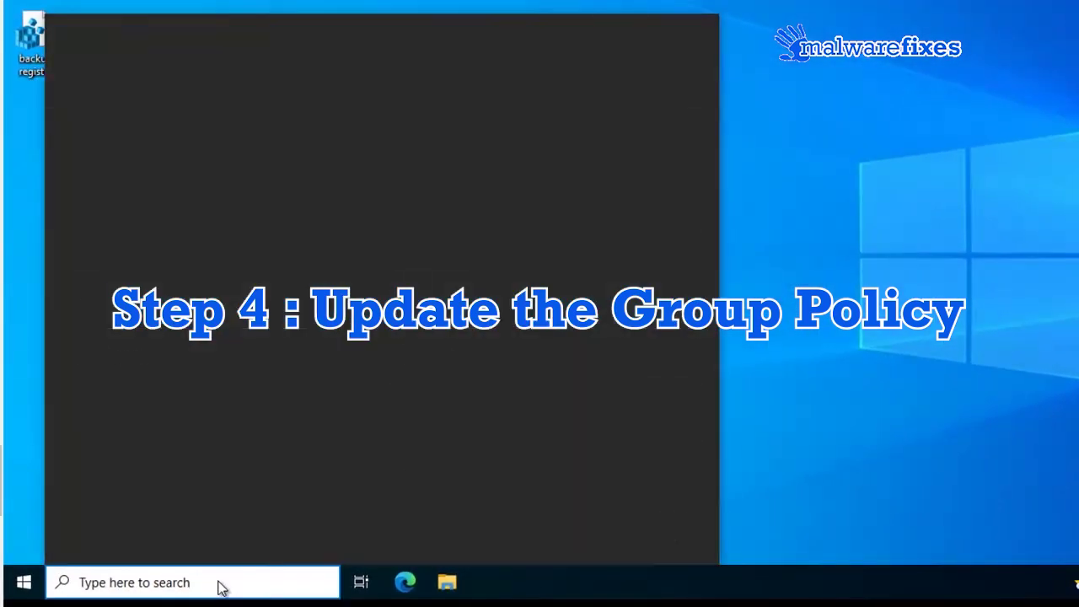
{"action": "type", "text": "cmd"}
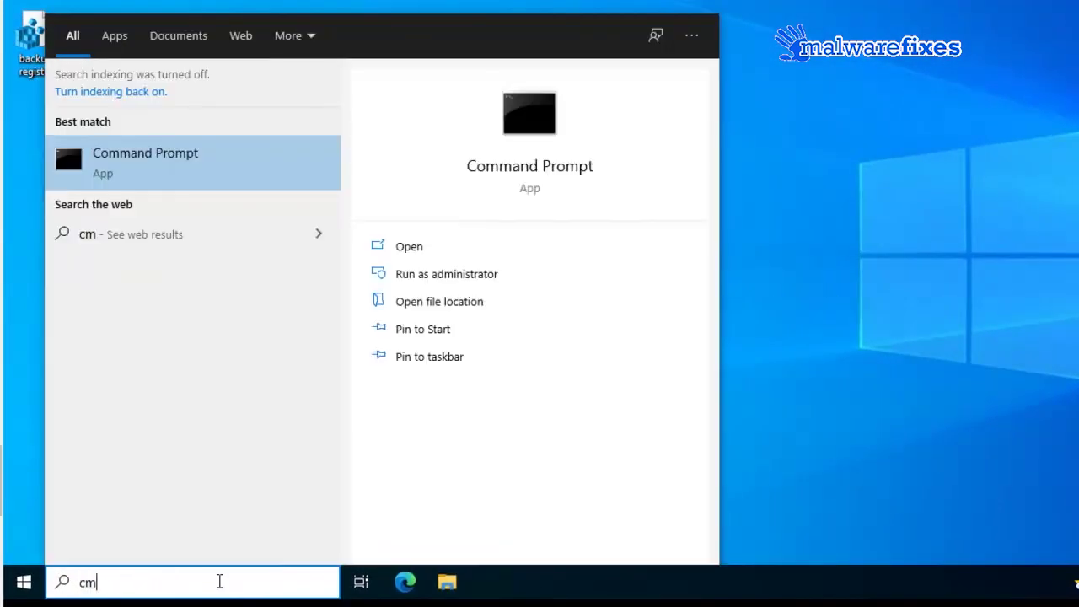
{"action": "left_click", "coordinate": [172, 157]}
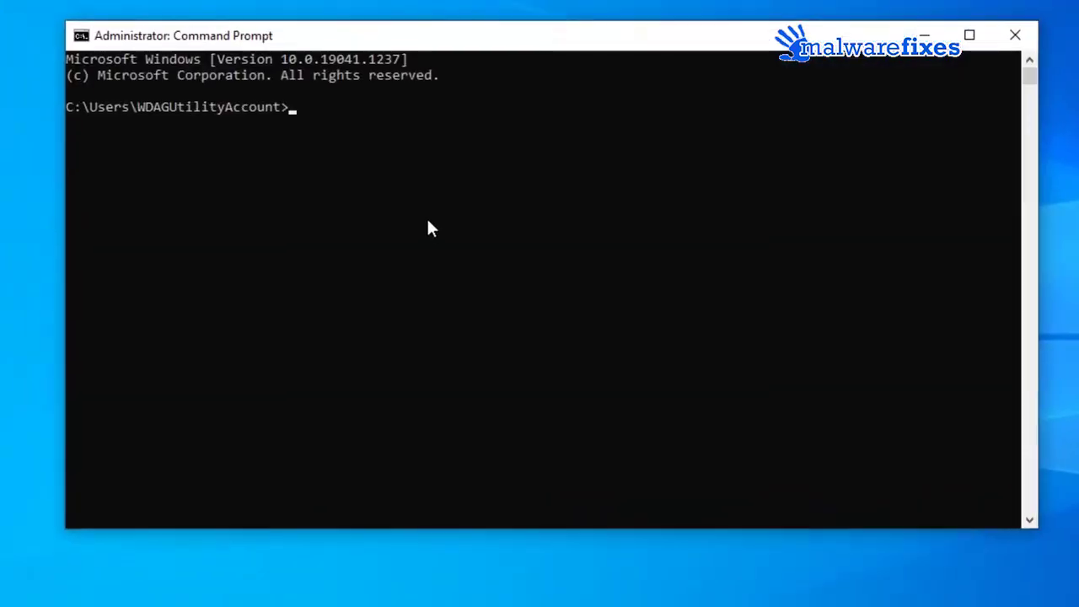
{"action": "type", "text": "gpupdate"}
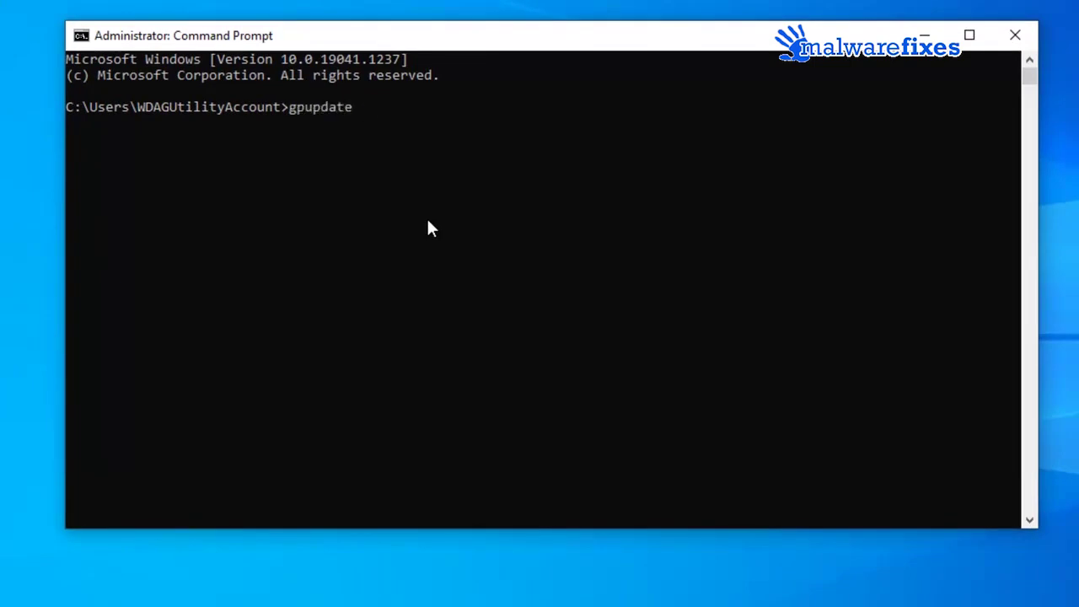
{"action": "type", "text": " /force"}
{"action": "key", "text": "Return"}
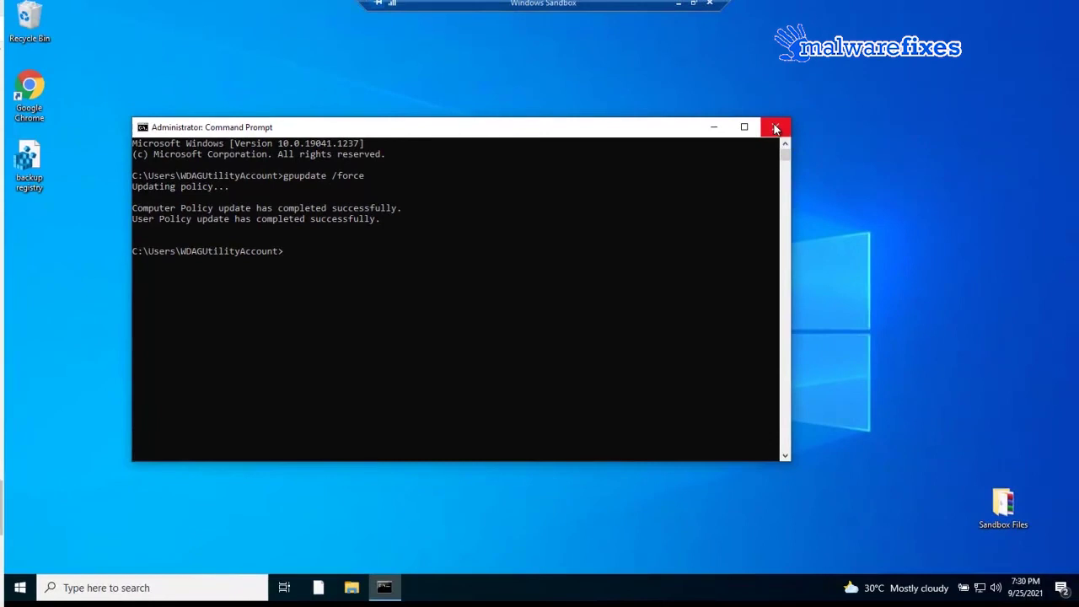
{"action": "left_click", "coordinate": [776, 128]}
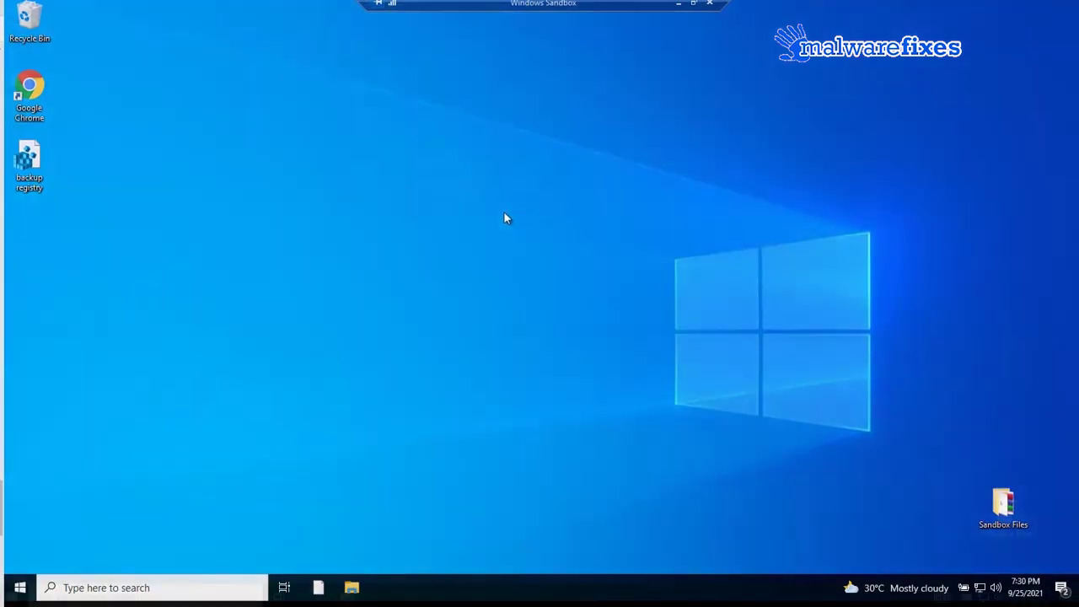